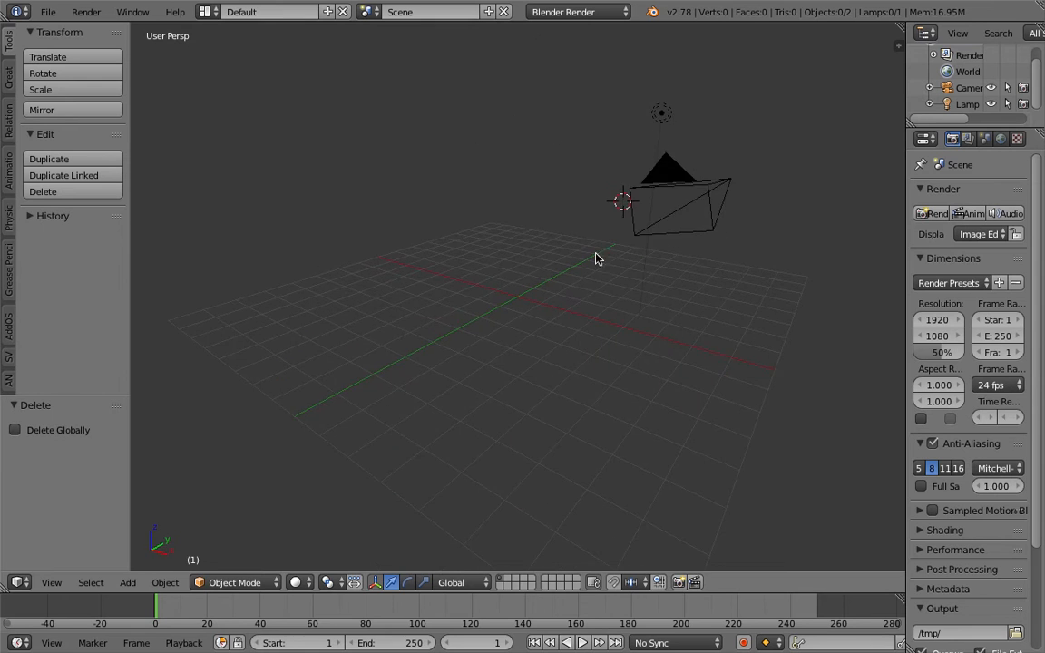
# Add a cube and duplicate it three times, spreading the copies apart over the grid.
pyautogui.hotkey('shift', 'a')
pyautogui.moveTo(354, 242)
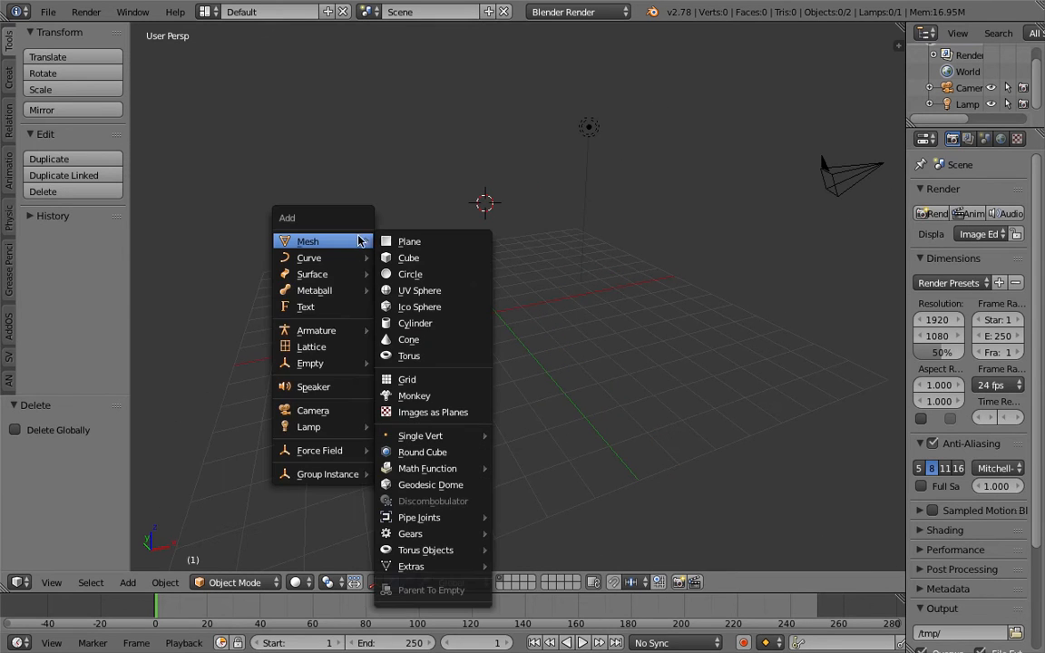
pyautogui.click(438, 259)
pyautogui.moveTo(450, 268); pyautogui.dragTo(476, 291, button='middle')
pyautogui.hotkey('shift', 'd')
pyautogui.click(571, 389)
pyautogui.hotkey('shift', 'd')
pyautogui.click(709, 285)
pyautogui.hotkey('shift', 'd')
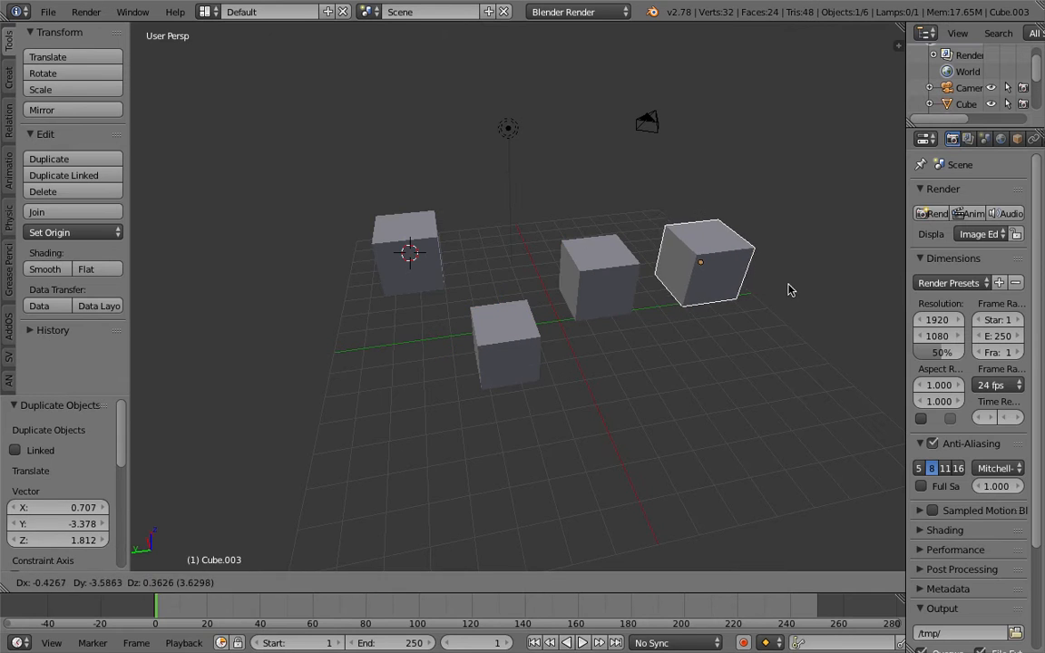
pyautogui.click(788, 284)
# Select all four cubes and join them into a single mesh object.
pyautogui.moveTo(732, 302); pyautogui.dragTo(692, 277, button='middle')
pyautogui.keyDown('shift'); pyautogui.rightClick(606, 270); pyautogui.keyUp('shift')
pyautogui.keyDown('shift'); pyautogui.rightClick(516, 341); pyautogui.keyUp('shift')
pyautogui.keyDown('shift'); pyautogui.rightClick(452, 249); pyautogui.keyUp('shift')
pyautogui.moveTo(507, 272); pyautogui.dragTo(471, 195, button='middle')
pyautogui.hotkey('ctrl', 'j')
# Move the camera and the lamp to layer 2.
pyautogui.moveTo(394, 309); pyautogui.dragTo(581, 217, button='middle')
pyautogui.rightClick(653, 159)
pyautogui.keyDown('shift'); pyautogui.rightClick(504, 158); pyautogui.keyUp('shift')
pyautogui.press('m')
pyautogui.press('2')
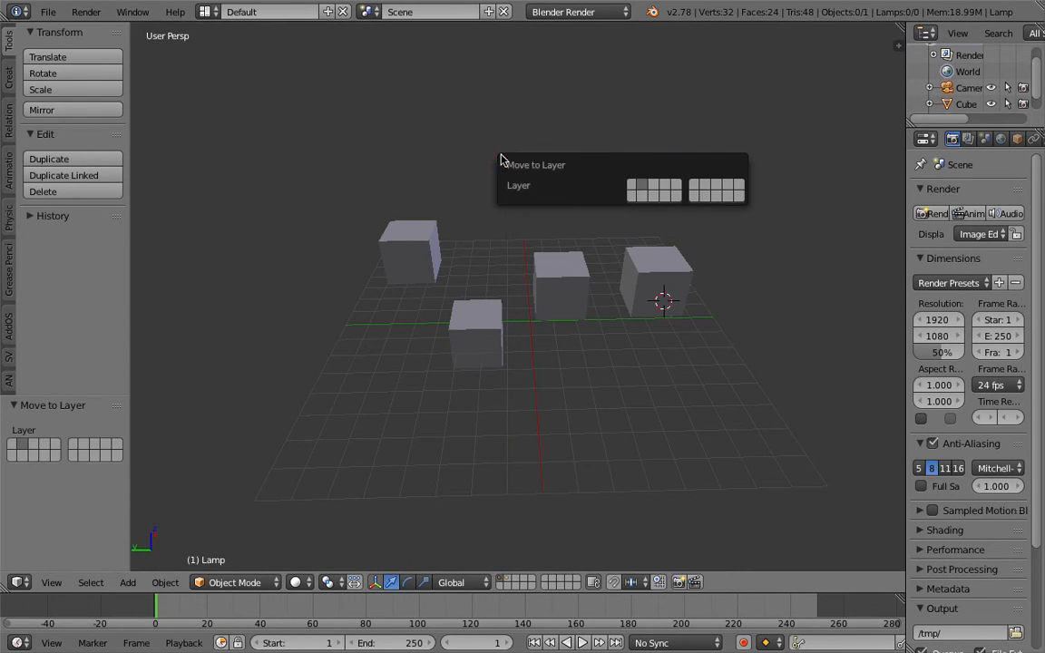
# Add a monkey mesh and move it to free space above the joined cubes.
pyautogui.moveTo(618, 289); pyautogui.dragTo(564, 256, button='middle')
pyautogui.rightClick(556, 261)
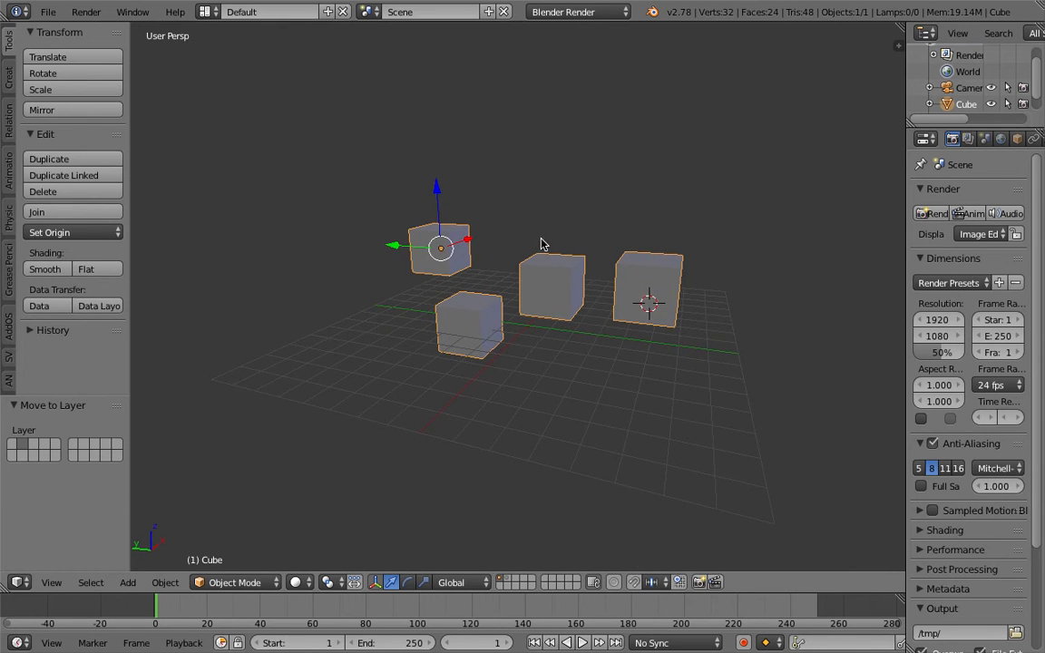
pyautogui.scroll(2, 537, 238)
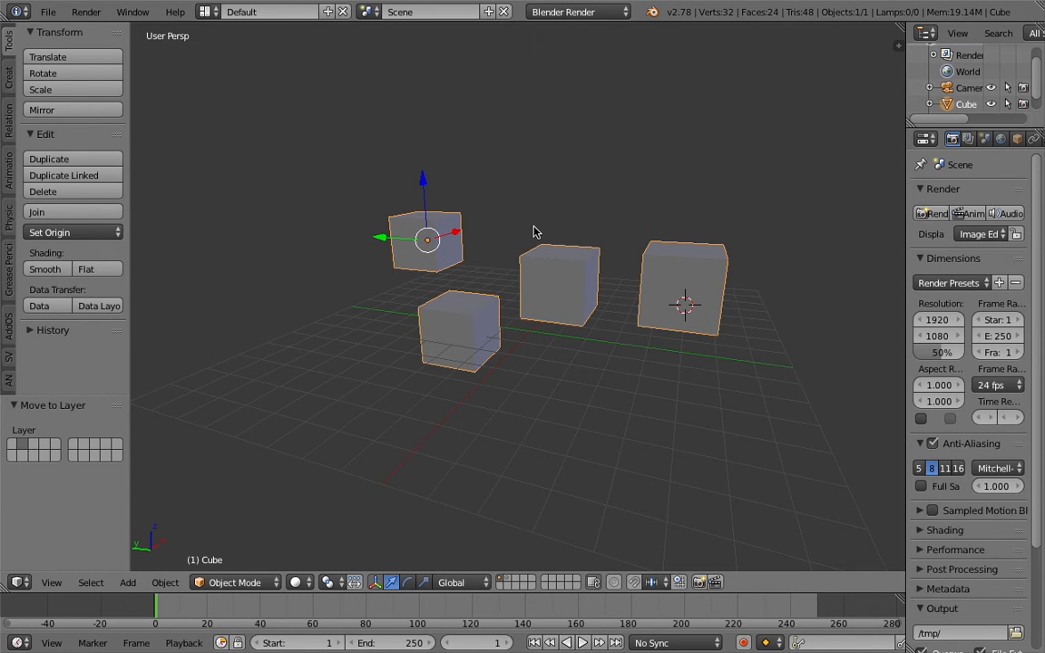
pyautogui.moveTo(535, 232); pyautogui.dragTo(515, 249, button='middle')
pyautogui.hotkey('shift', 'a')
pyautogui.moveTo(515, 245)
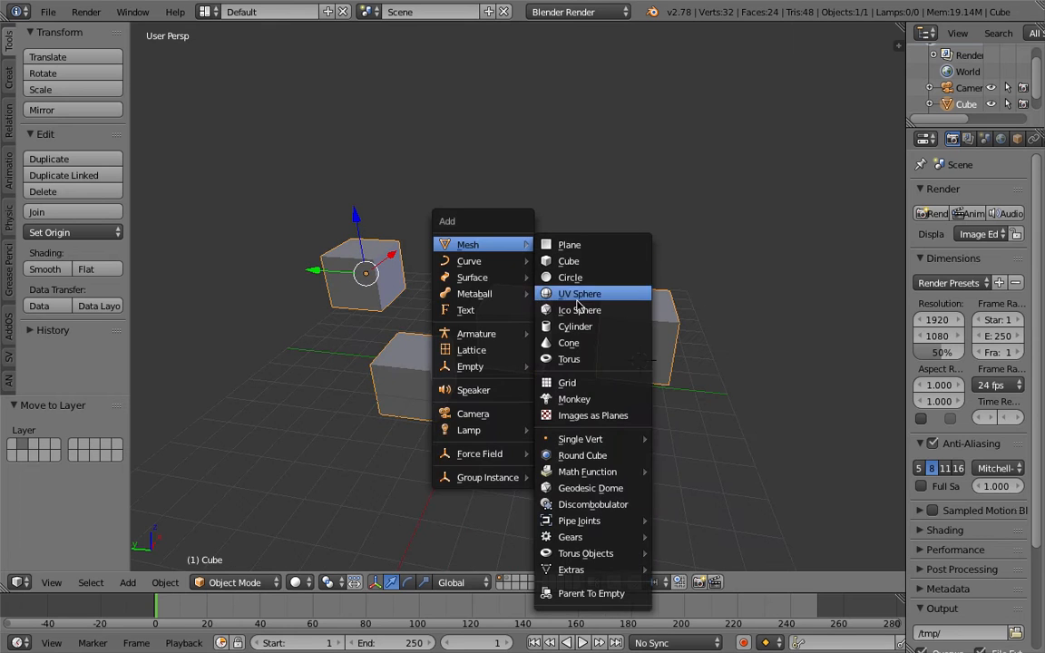
pyautogui.click(574, 399)
pyautogui.press('g')
pyautogui.click(505, 199)
# Duplicate the monkey head, offsetting the copy by about X 2.79, Y -1.85, Z 0.29.
pyautogui.moveTo(505, 199); pyautogui.dragTo(506, 233, button='middle')
pyautogui.hotkey('shift', 'd')
pyautogui.click(677, 227)
pyautogui.moveTo(640, 233); pyautogui.dragTo(545, 253, button='middle')
pyautogui.rightClick(471, 249)
pyautogui.keyDown('shift'); pyautogui.rightClick(588, 239); pyautogui.keyUp('shift')
pyautogui.scroll(3, 544, 253)
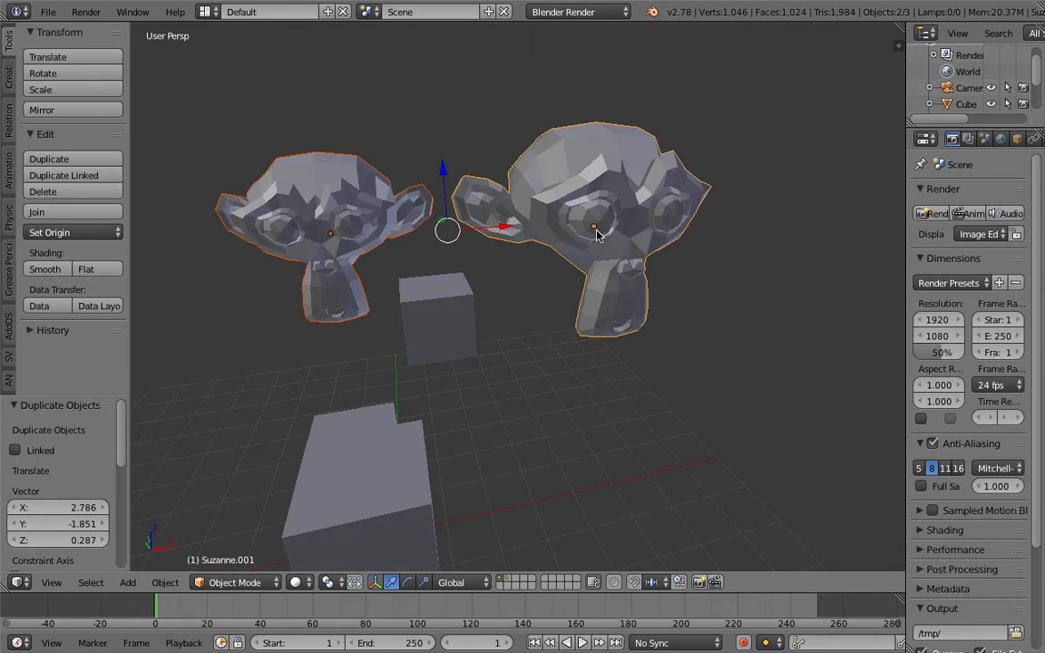
# Create a third monkey head beside the second and nudge it by about X 0.55, Y 0.04, Z 0.39.
pyautogui.scroll(-3, 510, 244)
pyautogui.rightClick(560, 237)
pyautogui.hotkey('shift', 'd')
pyautogui.click(726, 200)
pyautogui.rightClick(585, 230)
pyautogui.moveTo(733, 193); pyautogui.dragTo(753, 164, button='right')
# Select all three monkey heads and join them into one object.
pyautogui.keyDown('shift'); pyautogui.rightClick(568, 201); pyautogui.keyUp('shift')
pyautogui.keyDown('shift'); pyautogui.rightClick(368, 221); pyautogui.keyUp('shift')
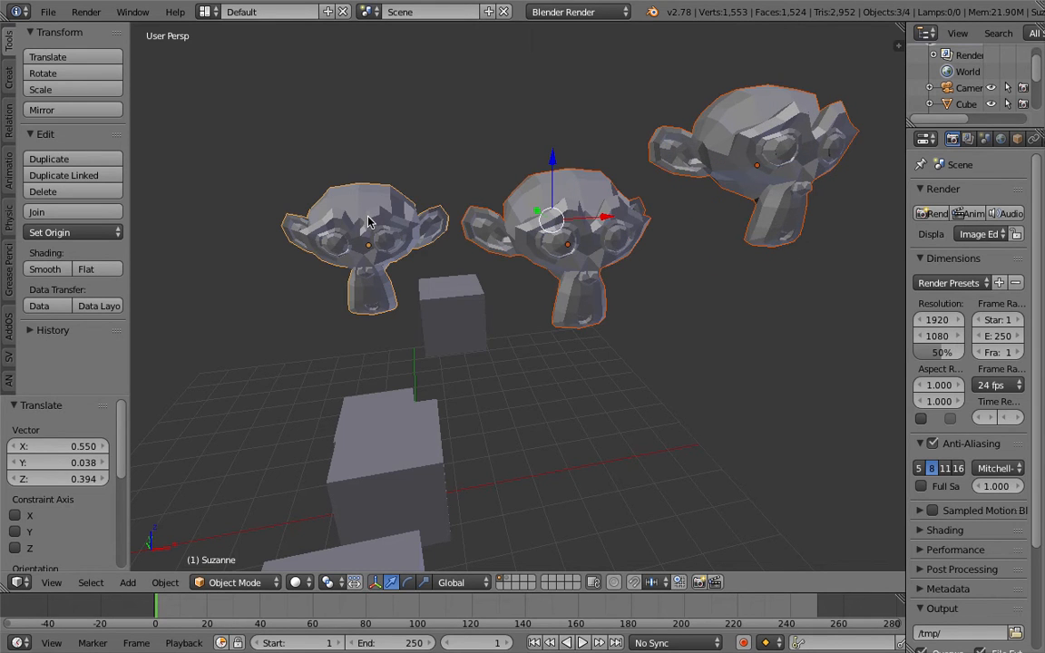
pyautogui.hotkey('ctrl', 'j')
# Move the joined monkey heads by about X -4.29, Y 5.15, Z -0.10 and select the joined cubes.
pyautogui.scroll(-3, 370, 223)
pyautogui.moveTo(418, 232); pyautogui.dragTo(541, 255, button='middle')
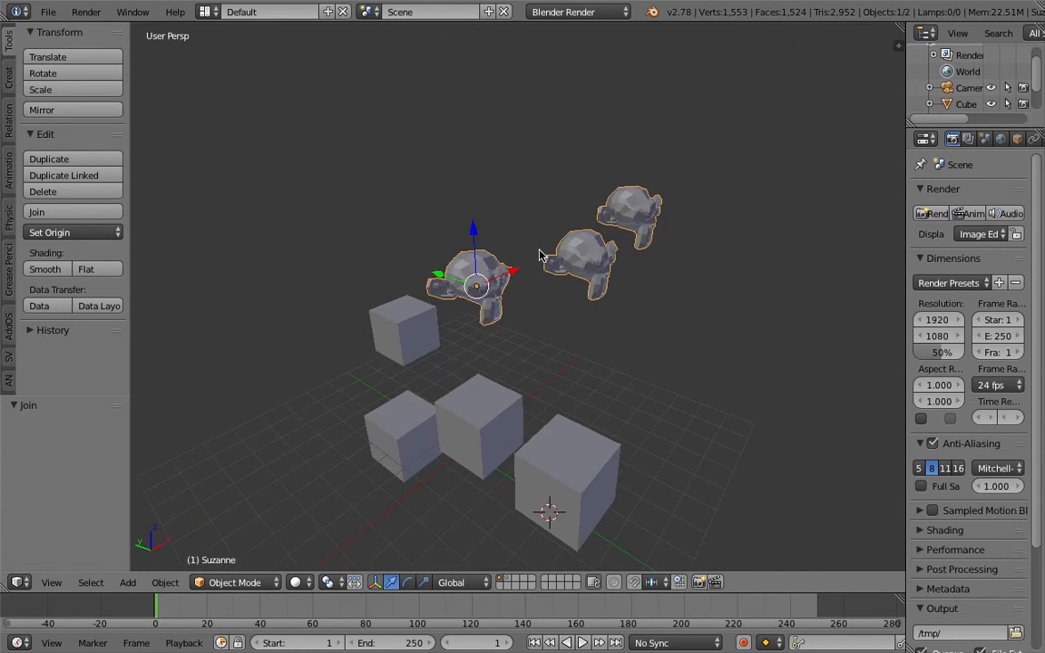
pyautogui.press('g')
pyautogui.click(296, 264)
pyautogui.moveTo(297, 264); pyautogui.dragTo(518, 288, button='middle')
pyautogui.rightClick(507, 348)
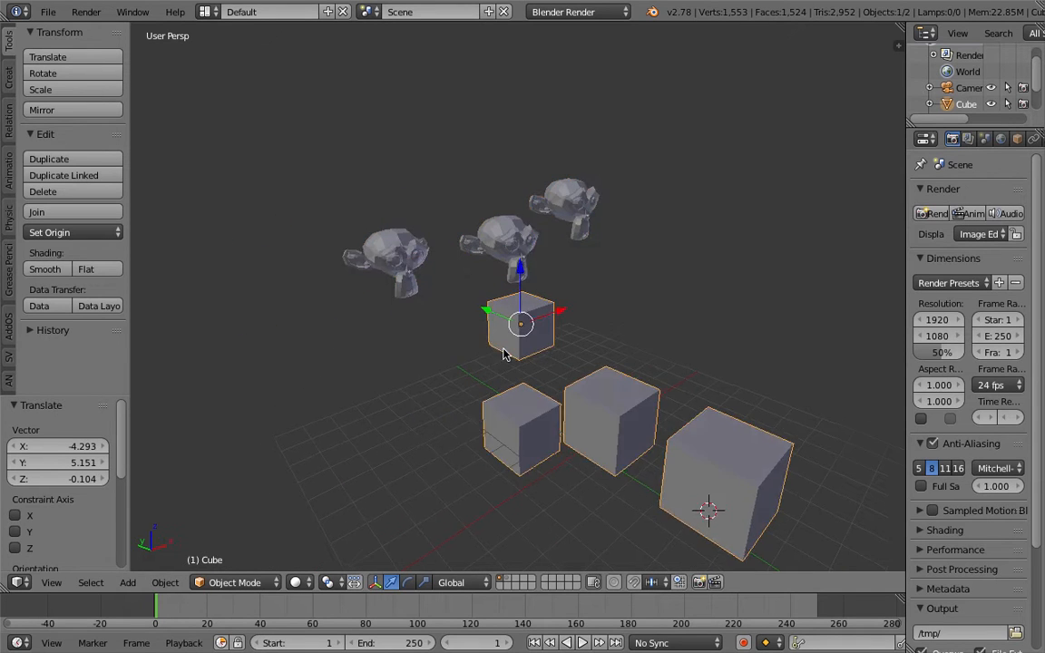
pyautogui.moveTo(506, 351); pyautogui.dragTo(495, 308, button='middle')
# Switch to the Compositing layout with a new Sverchok node tree above a 3D view widened over the image editor.
pyautogui.click(207, 12)
pyautogui.click(239, 70)
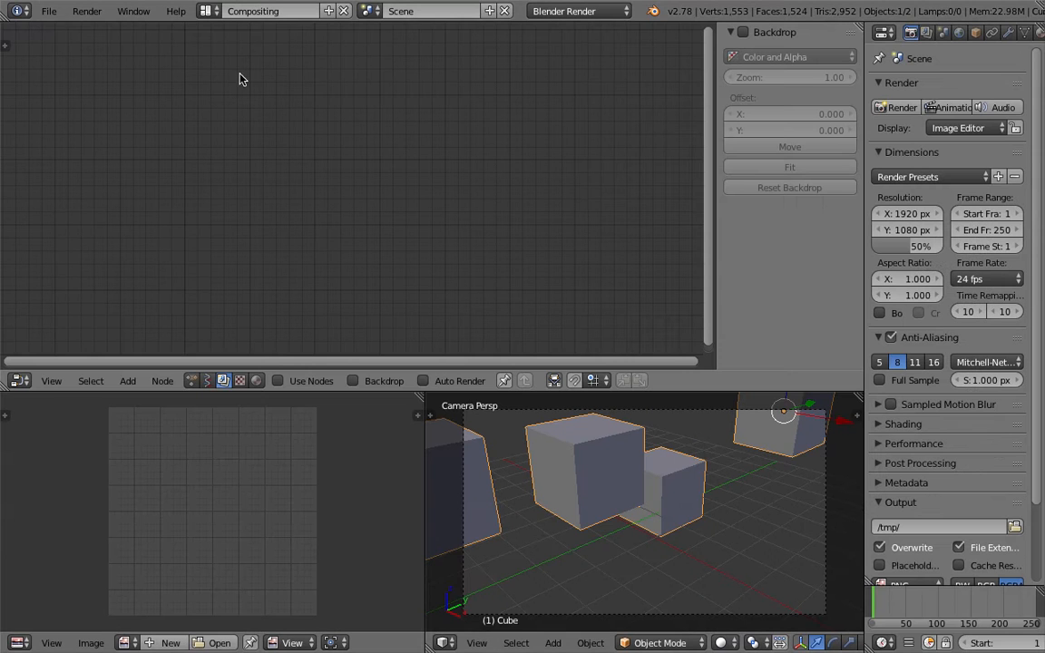
pyautogui.click(207, 381)
pyautogui.click(309, 380)
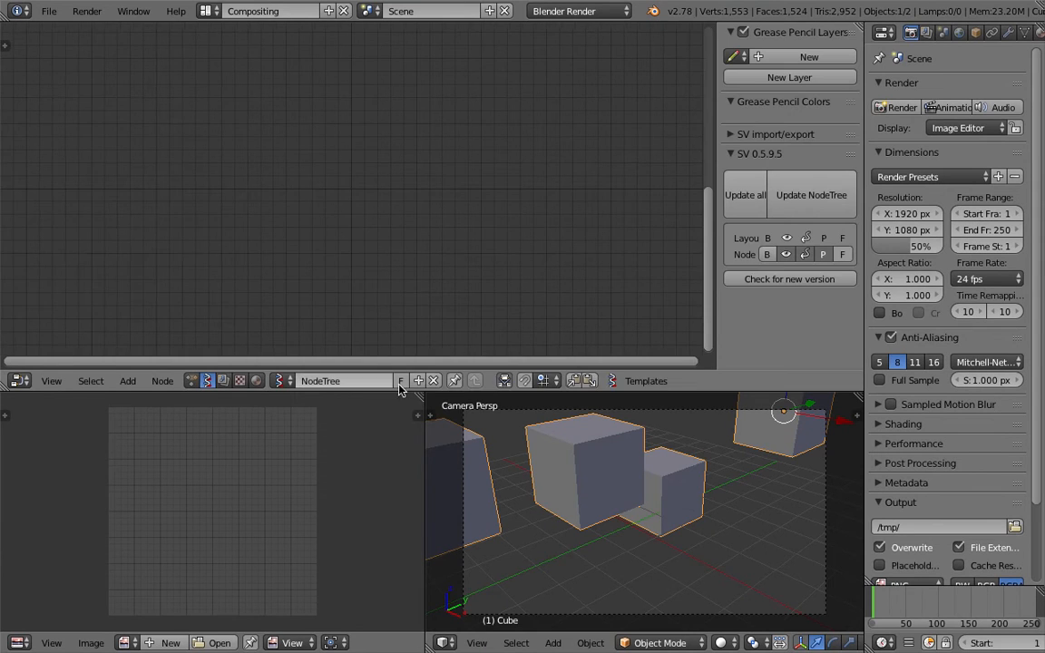
pyautogui.moveTo(442, 392); pyautogui.dragTo(218, 362)
pyautogui.moveTo(609, 404); pyautogui.dragTo(359, 226, button='middle')
# Save the file on the Desktop as colorizing_shell_demo_001.blend.
pyautogui.click(49, 11)
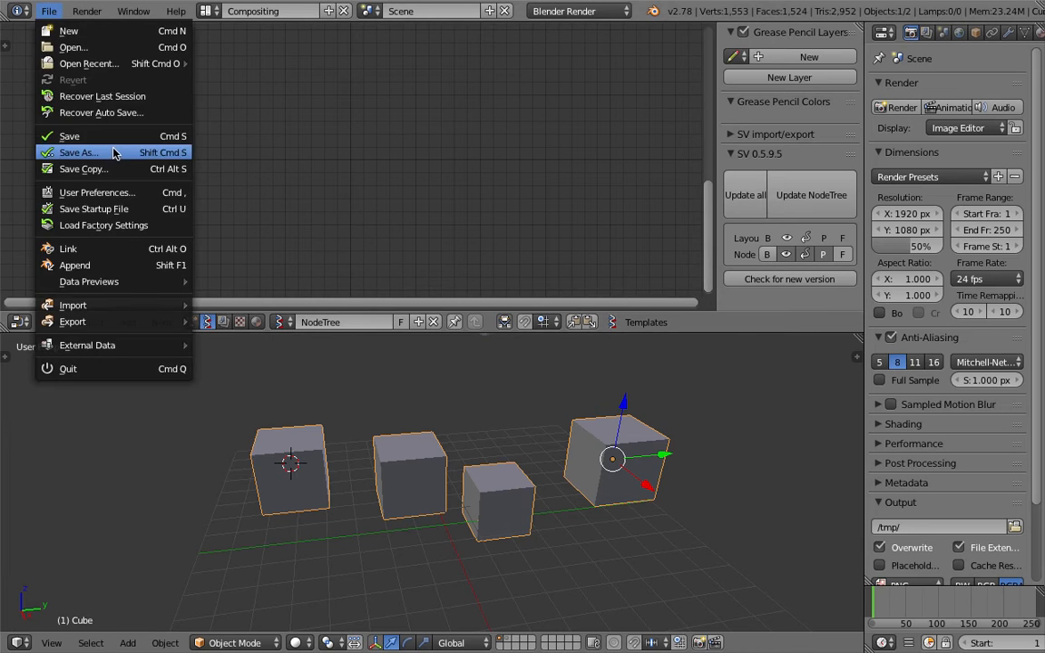
pyautogui.click(64, 136)
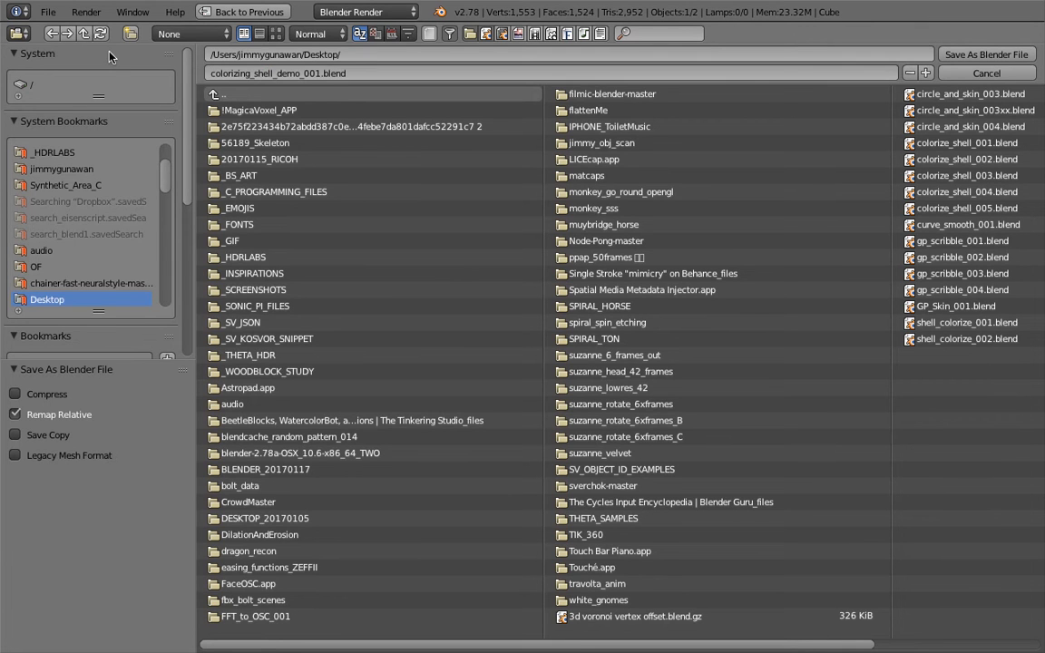
pyautogui.press('Return')
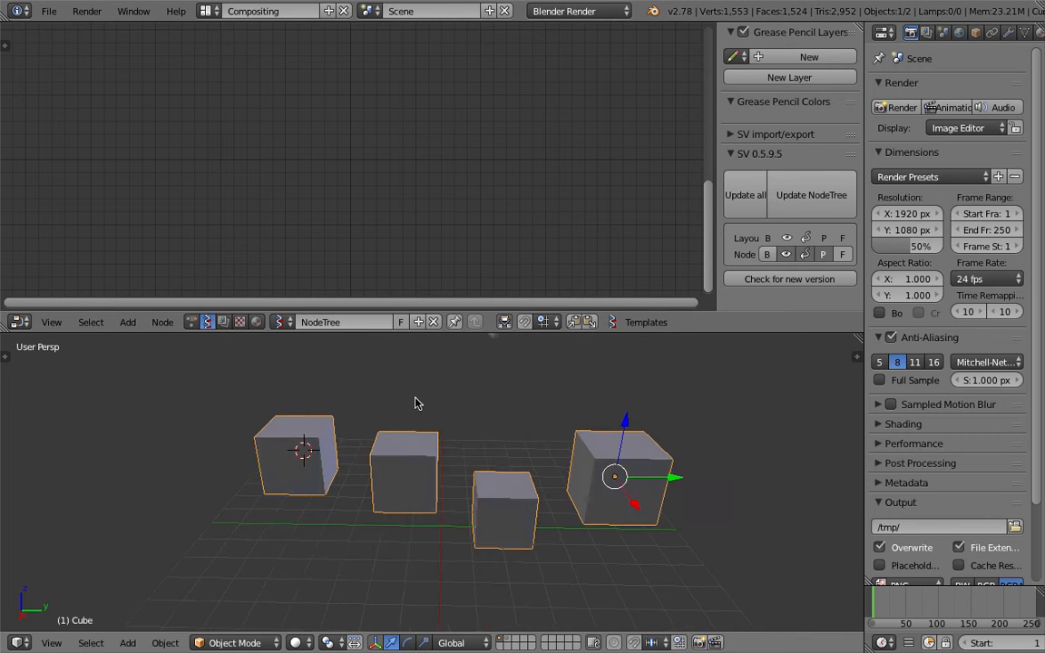
# Try a free trackball rotation on the joined monkey heads and undo it.
pyautogui.press('r')
pyautogui.press('r')
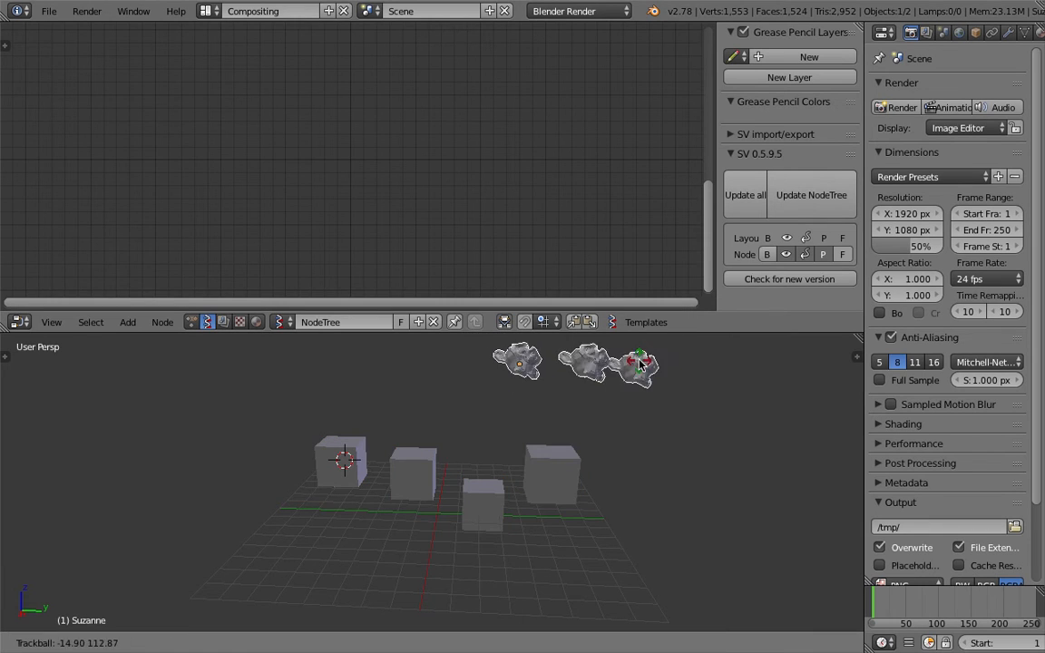
pyautogui.click(535, 369)
pyautogui.hotkey('ctrl', 'z')
pyautogui.hotkey('ctrl', 'z')
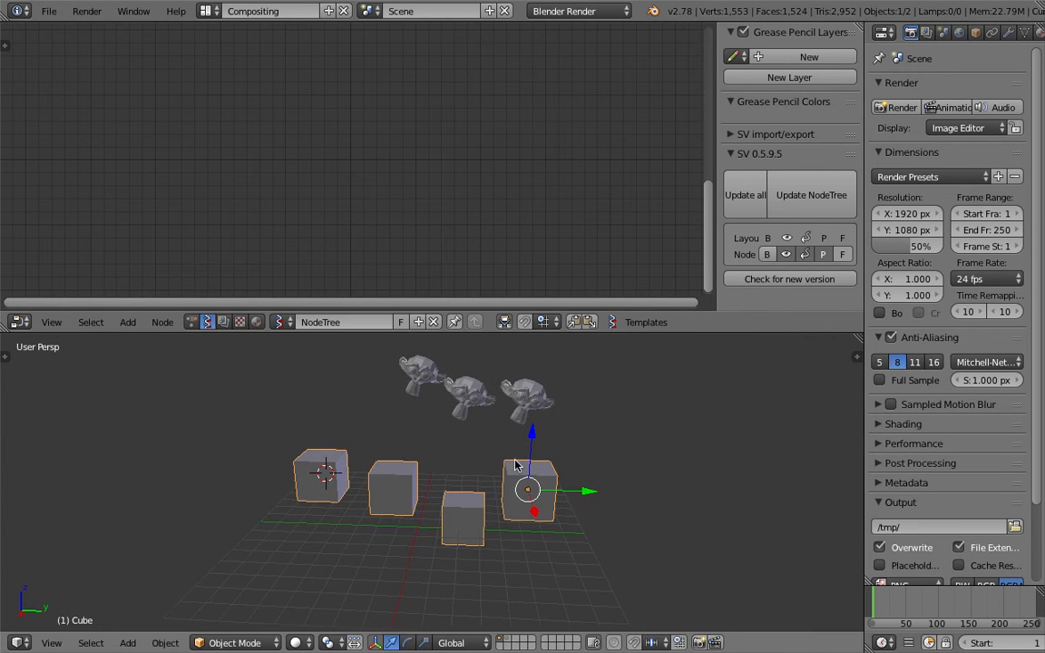
# Add an Objects in mk3 node and load the selected joined cubes into it.
pyautogui.press('space')
pyautogui.write('object')
pyautogui.press('Down')
pyautogui.press('Return')
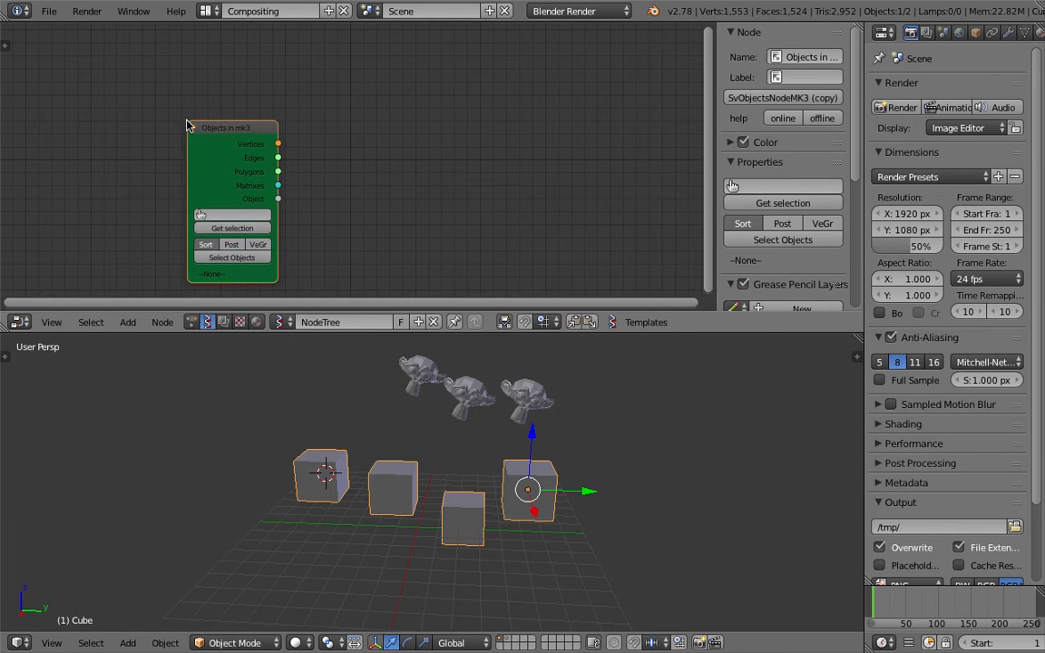
pyautogui.click(248, 257)
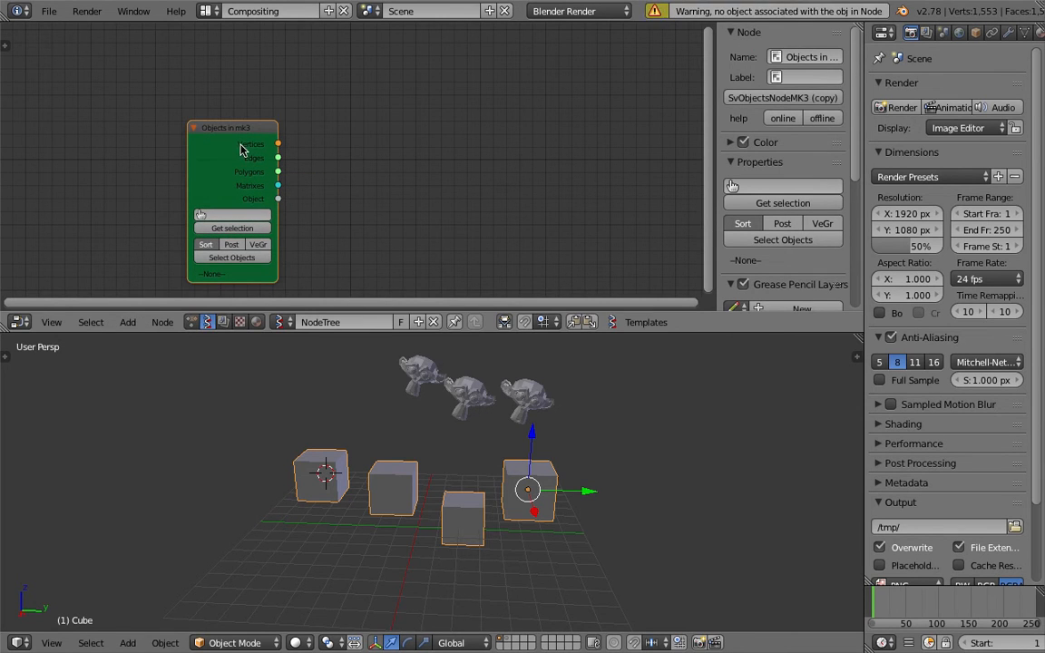
pyautogui.moveTo(231, 147); pyautogui.dragTo(224, 142)
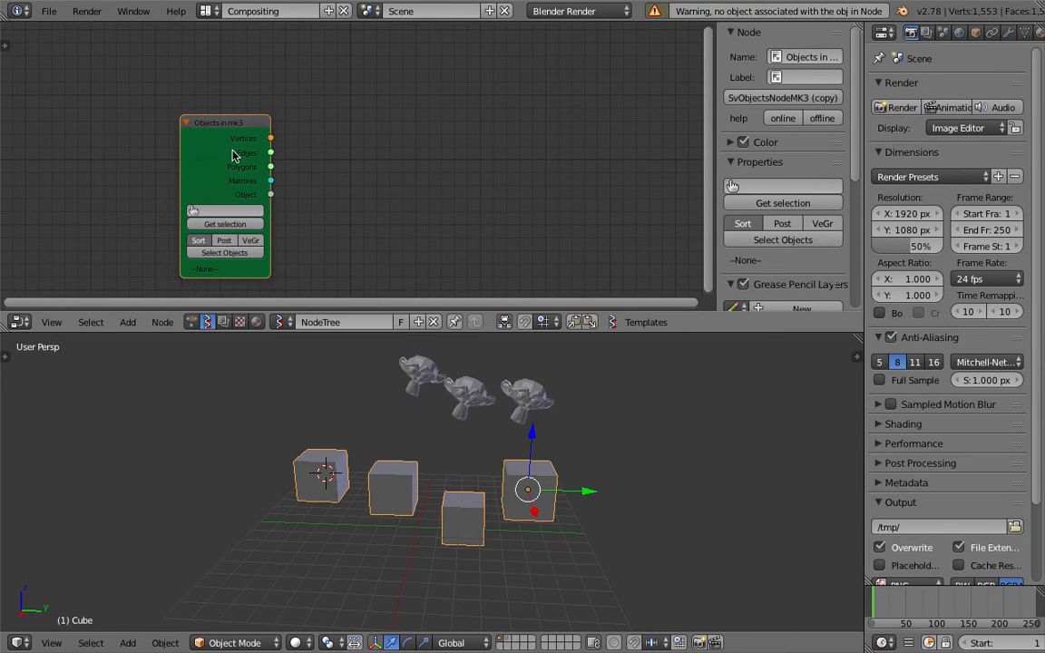
pyautogui.click(238, 227)
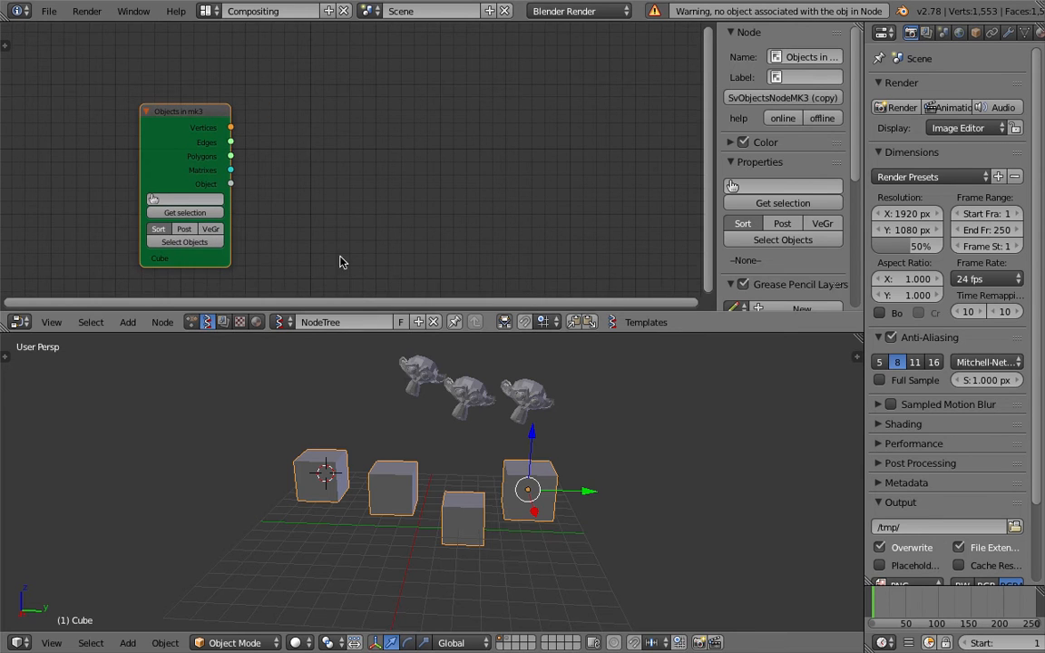
# Add a Vertex color new node and link the Objects in mk3 node's Object output to its Object input.
pyautogui.press('space')
pyautogui.write('color')
pyautogui.press('Return')
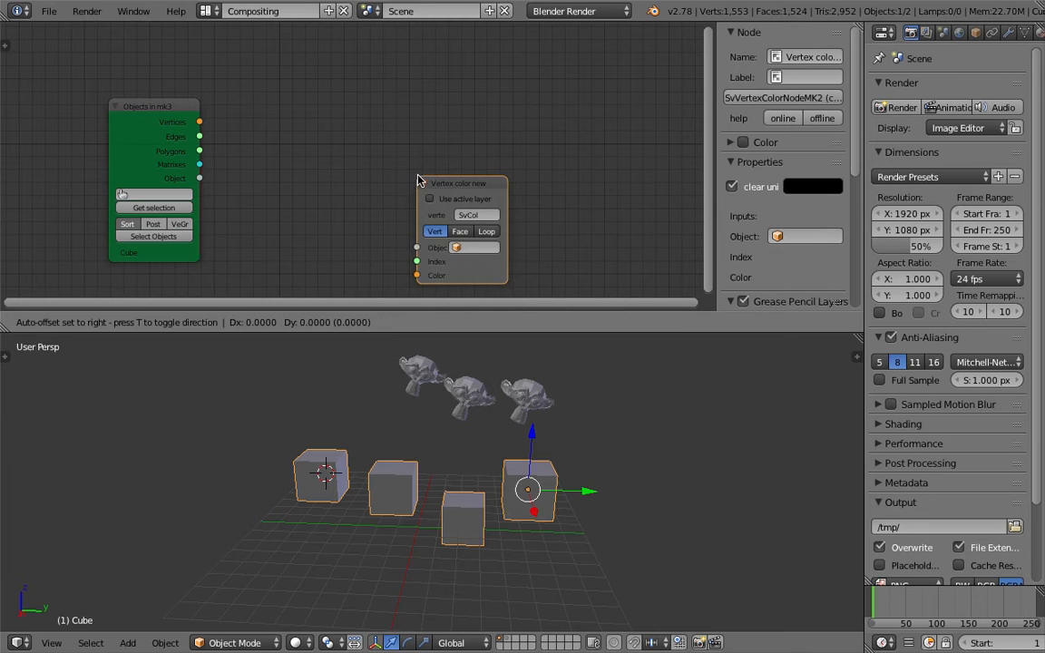
pyautogui.click(475, 141)
pyautogui.moveTo(203, 179); pyautogui.dragTo(475, 210)
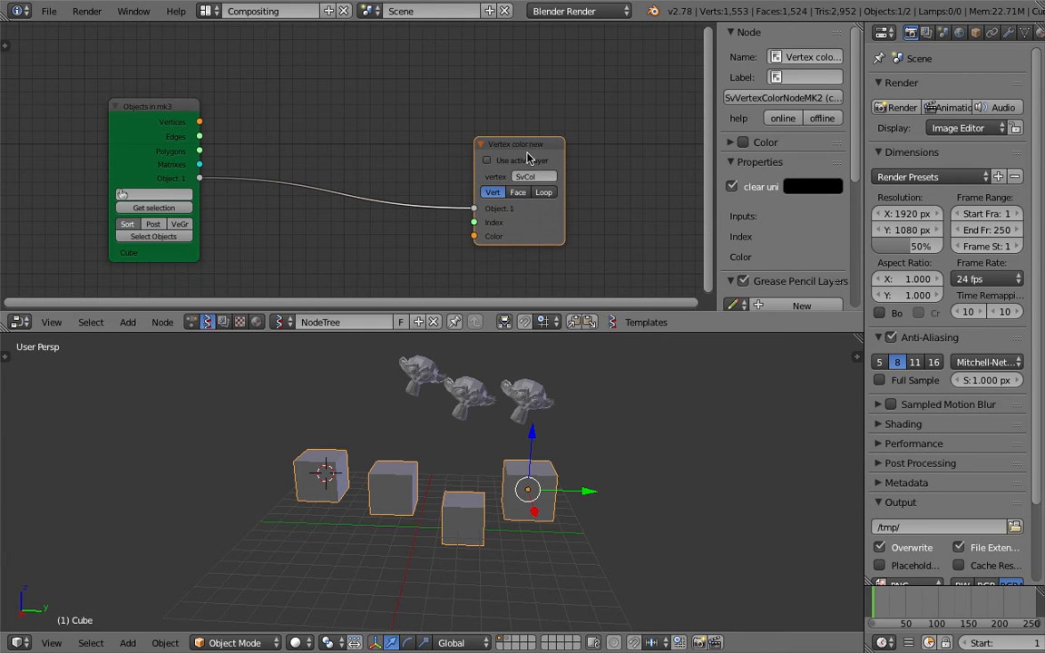
# Collapse the node properties sidebar and move the Vertex color new node farther from the Objects in mk3 node.
pyautogui.moveTo(525, 144); pyautogui.dragTo(559, 130)
pyautogui.moveTo(715, 143); pyautogui.dragTo(845, 147)
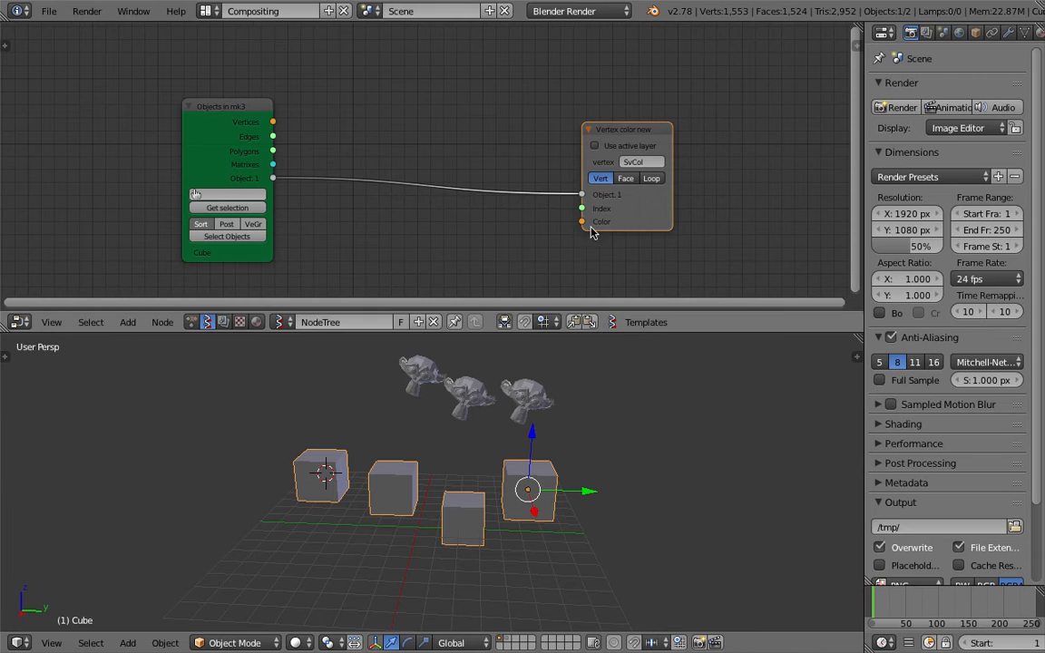
pyautogui.scroll(4, 506, 208)
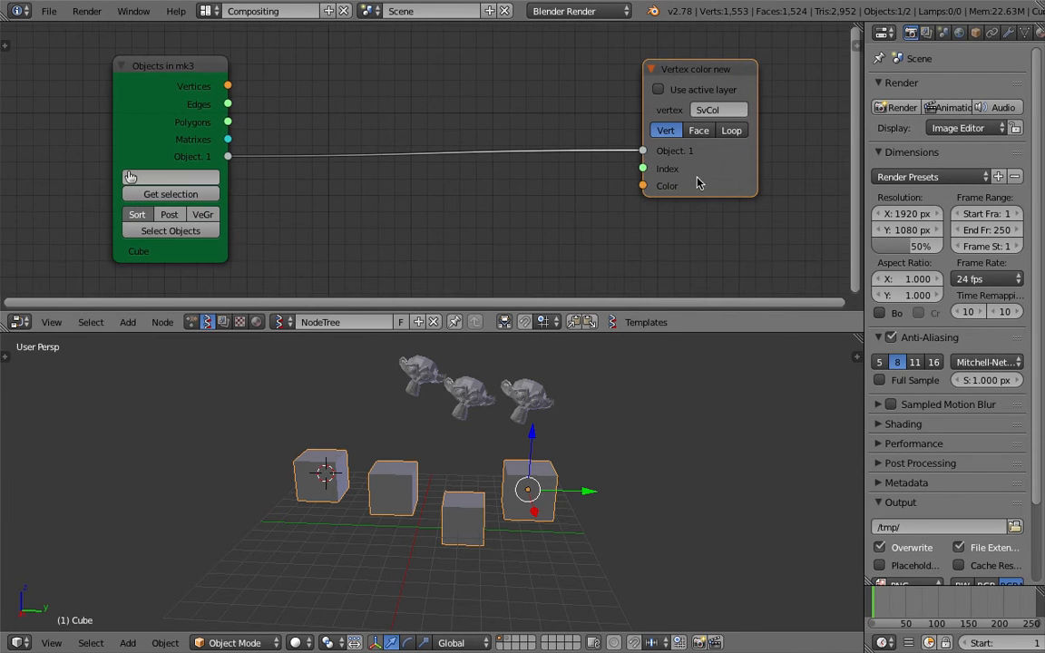
pyautogui.scroll(-2, 677, 192)
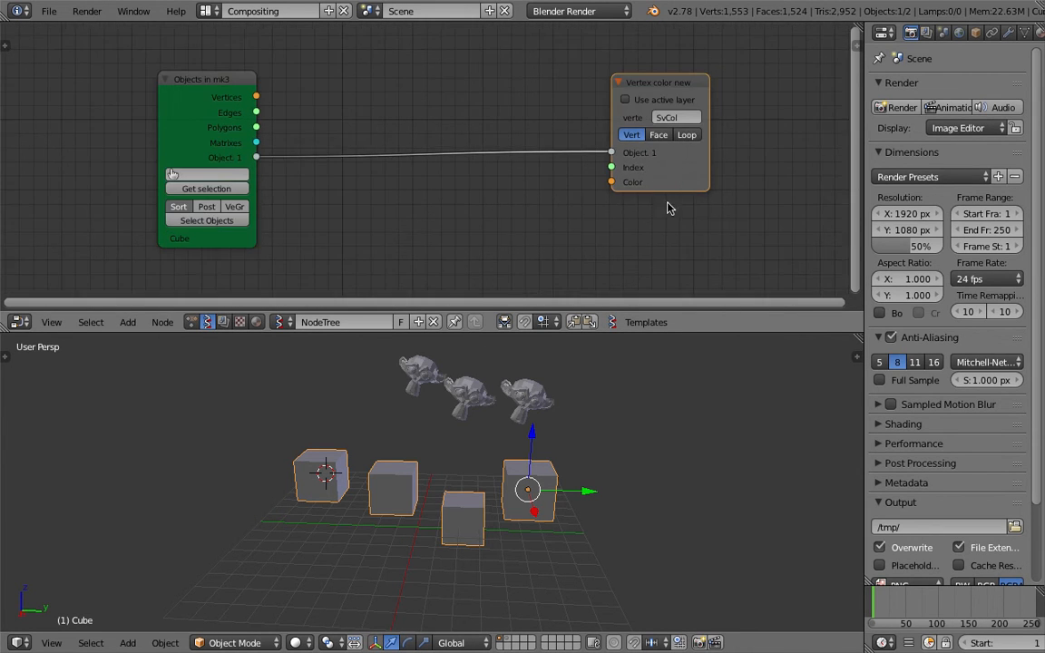
pyautogui.moveTo(702, 157); pyautogui.dragTo(729, 152)
# Add a Separate Loose Parts MK2 node above the link between the Objects in mk3 and Vertex color new nodes.
pyautogui.moveTo(434, 195); pyautogui.dragTo(431, 192, button='middle')
pyautogui.hotkey('shift', 'a')
pyautogui.click(431, 192)
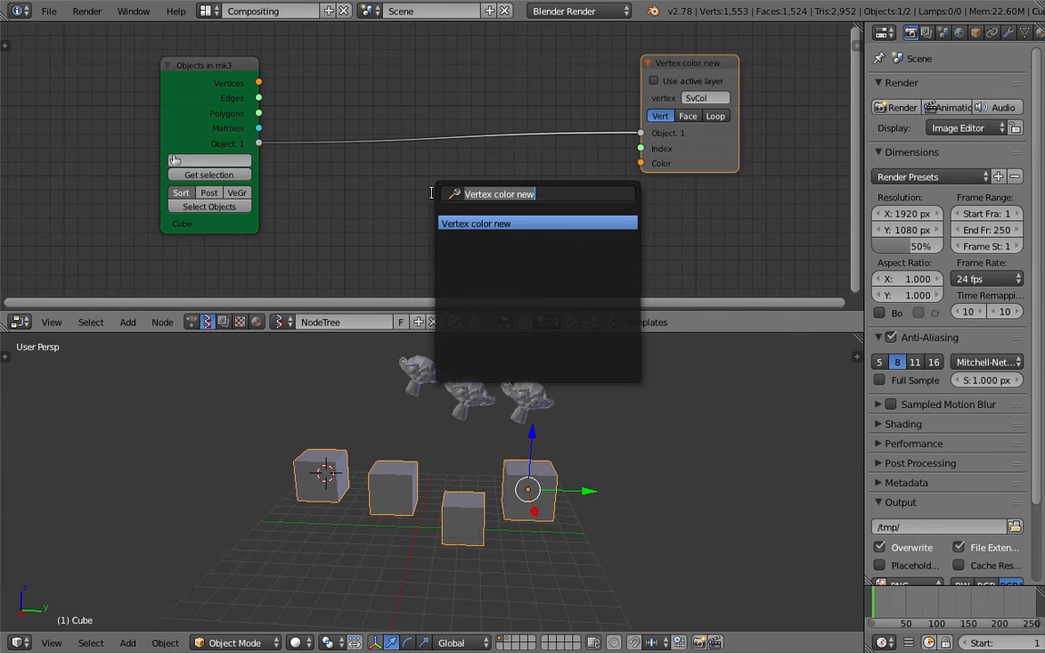
pyautogui.write('sepa')
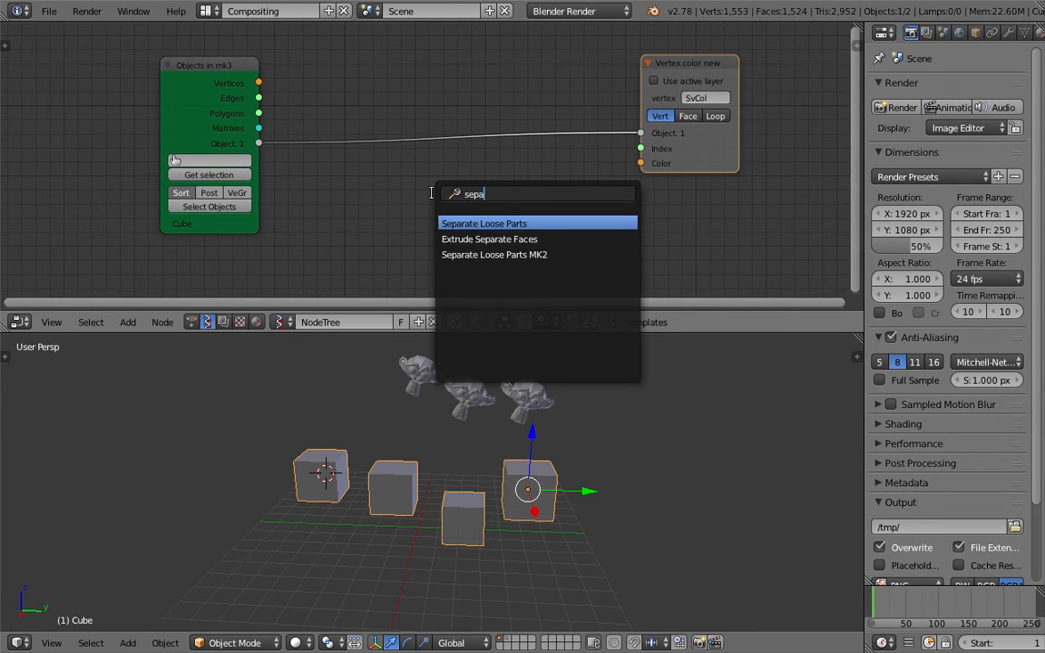
pyautogui.press('Down')
pyautogui.press('Down')
pyautogui.press('Up')
pyautogui.press('Up')
pyautogui.press('Down')
pyautogui.press('Down')
pyautogui.press('Return')
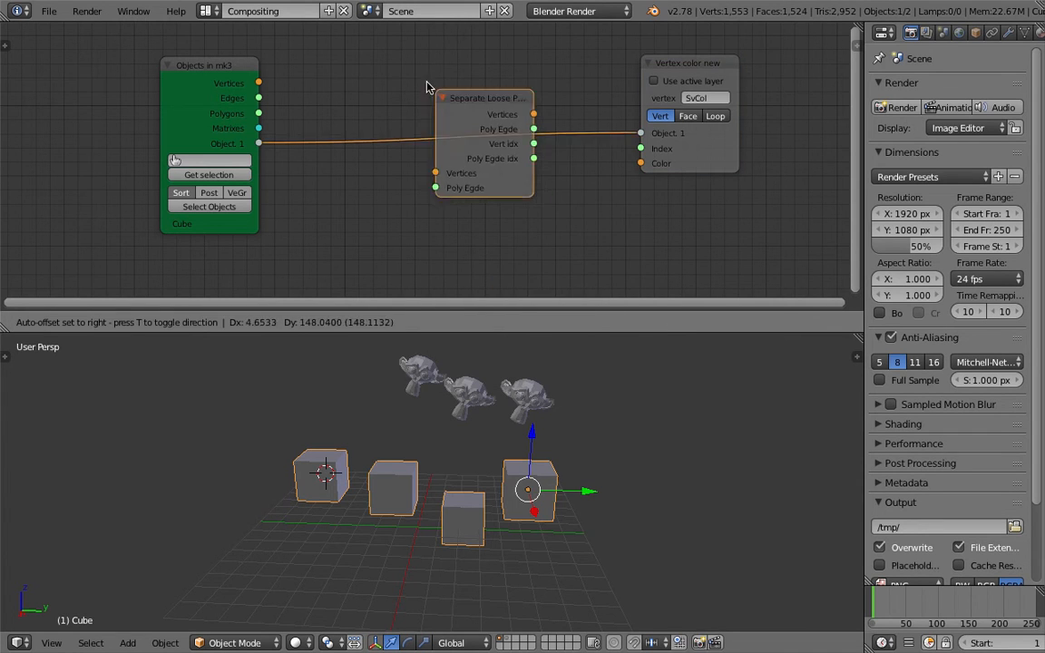
pyautogui.click(356, 295)
pyautogui.moveTo(368, 215); pyautogui.dragTo(367, 311, button='middle')
pyautogui.moveTo(690, 139); pyautogui.dragTo(720, 152)
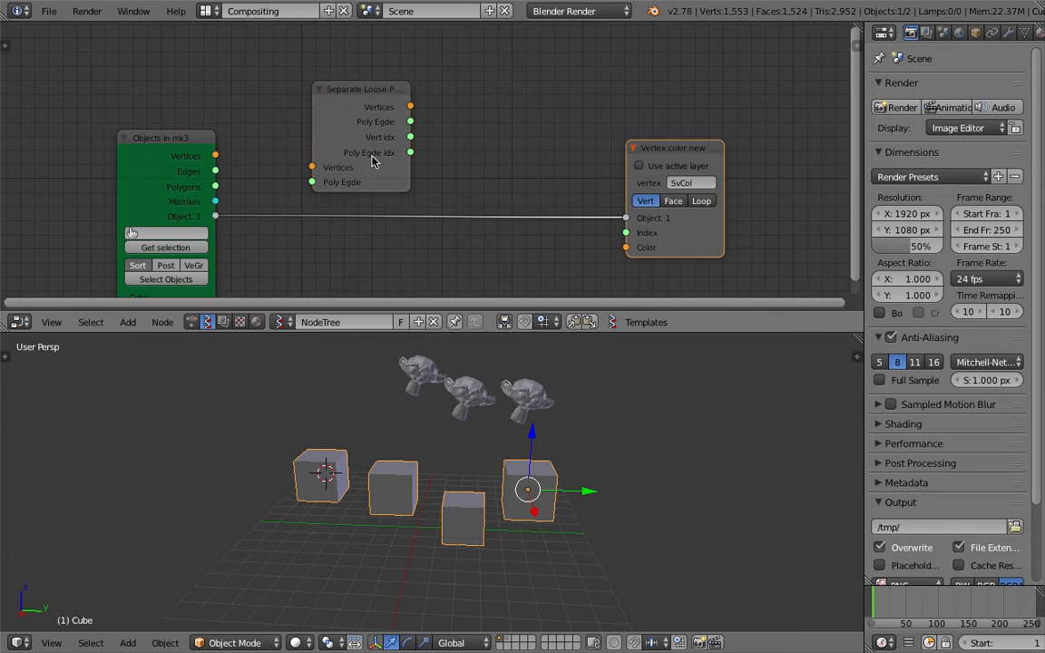
# Link the Objects in mk3 node's Vertices and Polygons outputs to the Separate Loose Parts node's Vertices and Poly Egde inputs.
pyautogui.moveTo(403, 156); pyautogui.dragTo(374, 161, button='middle')
pyautogui.scroll(2, 358, 159)
pyautogui.scroll(1, 390, 143)
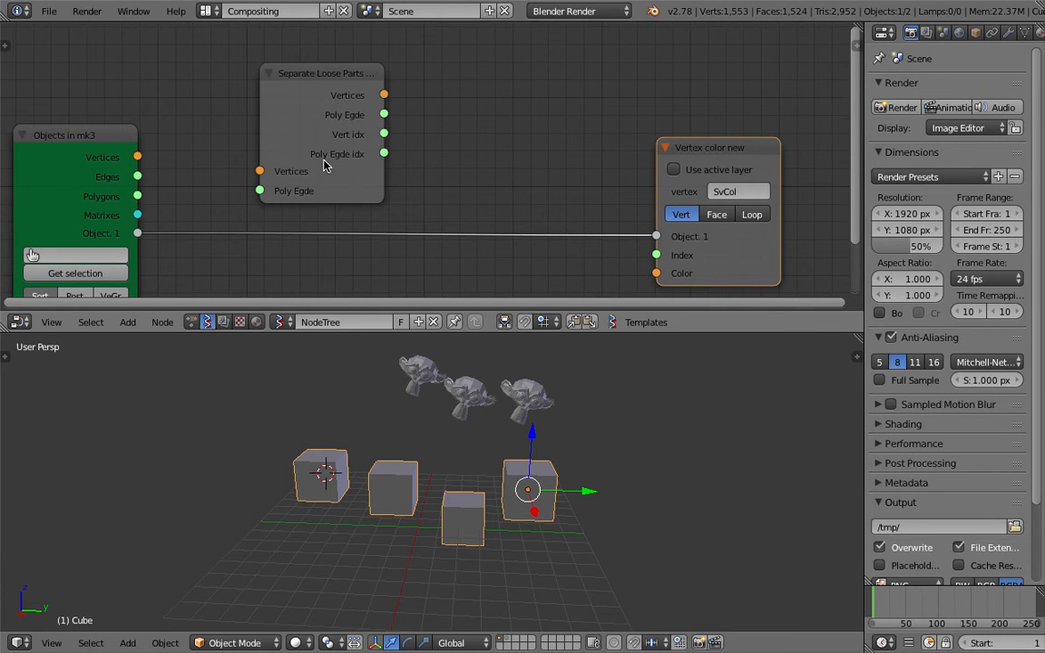
pyautogui.scroll(-1, 324, 159)
pyautogui.moveTo(176, 149); pyautogui.dragTo(281, 163)
pyautogui.moveTo(176, 183); pyautogui.dragTo(281, 179)
pyautogui.scroll(-1, 415, 144)
pyautogui.moveTo(415, 144); pyautogui.dragTo(359, 144, button='middle')
pyautogui.moveTo(524, 157); pyautogui.dragTo(567, 156)
pyautogui.hotkey('shift', 'a')
pyautogui.click(400, 117)
pyautogui.write('ste')
pyautogui.press('Return')
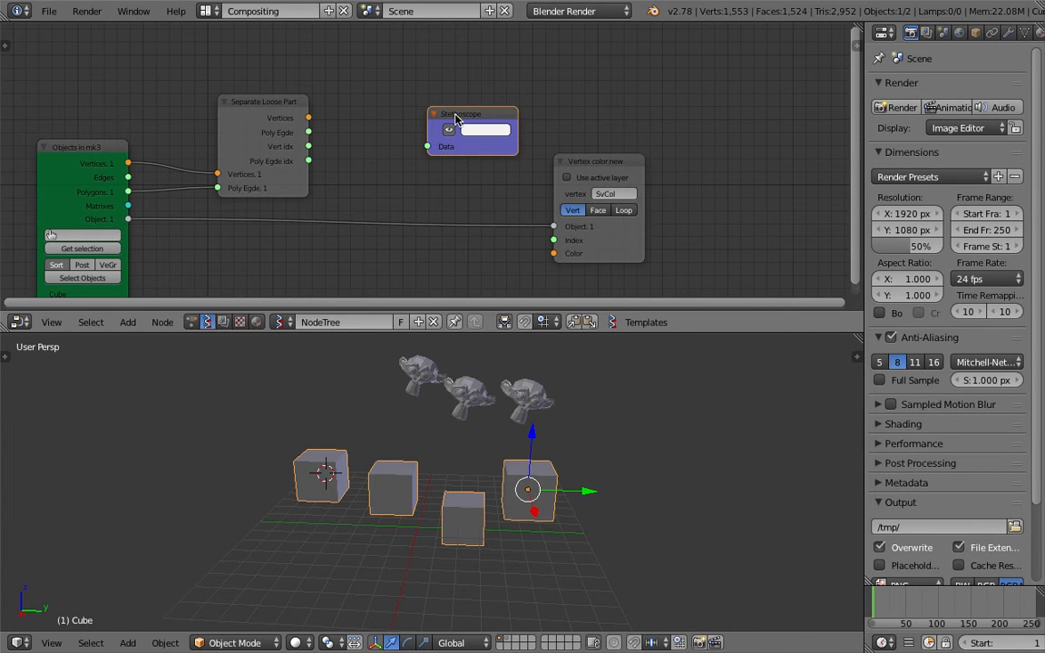
pyautogui.click(455, 118)
# Add a Viewer text mk2 node between the Separate Loose Parts and Vertex color new nodes.
pyautogui.hotkey('shift', 'a')
pyautogui.click(425, 111)
pyautogui.write('text')
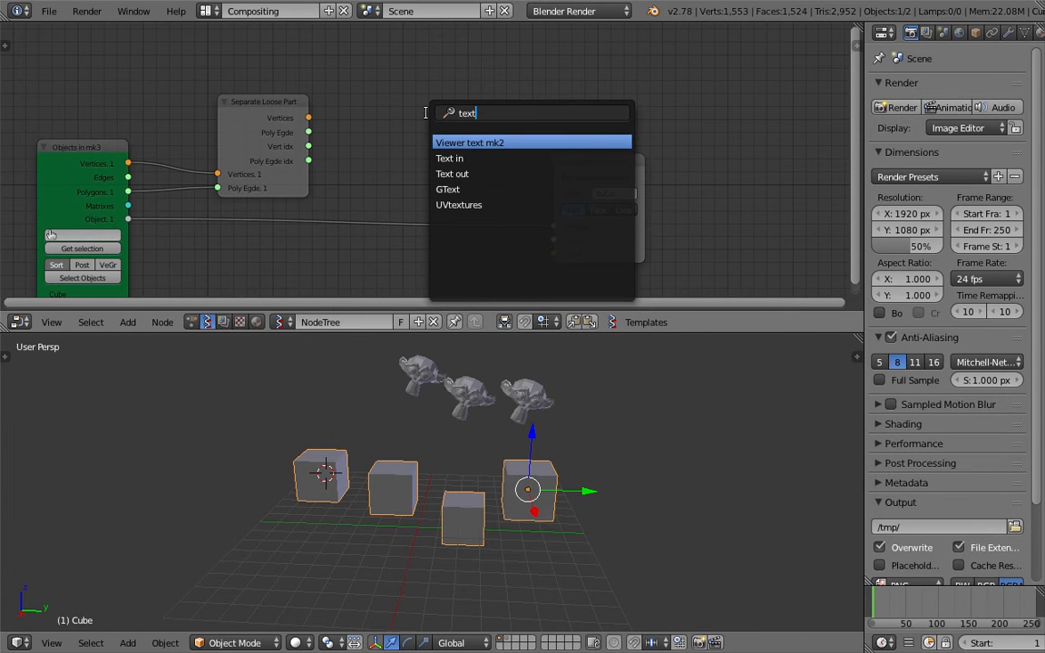
pyautogui.press('Return')
pyautogui.click(382, 58)
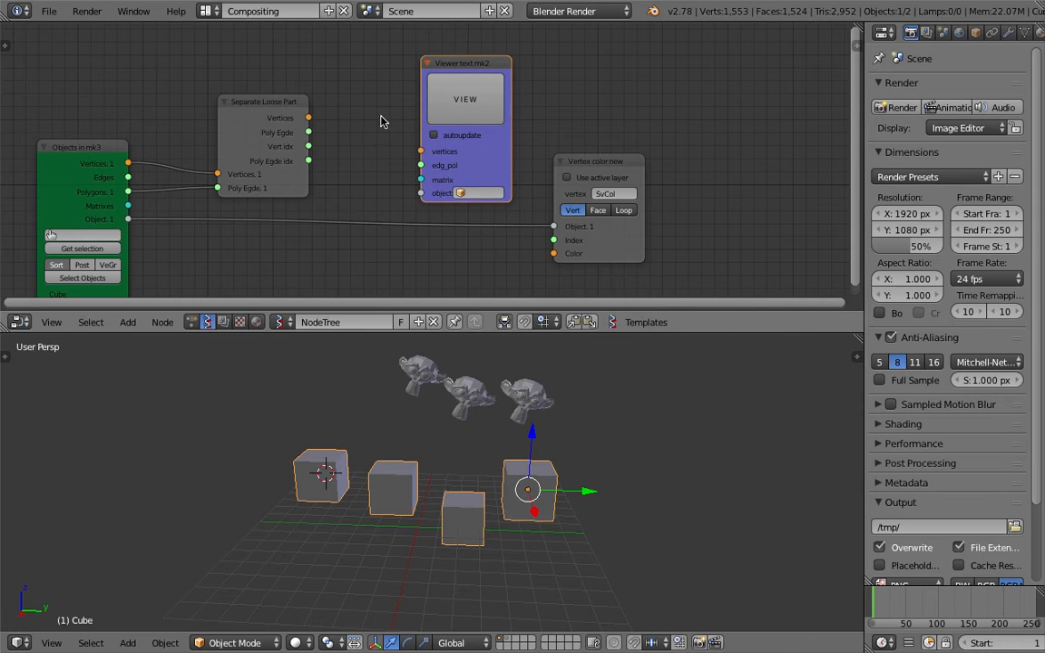
# Link the Vert idx output to the text viewer's edg_pol input and generate the text view.
pyautogui.moveTo(308, 146); pyautogui.dragTo(420, 165)
pyautogui.click(459, 102)
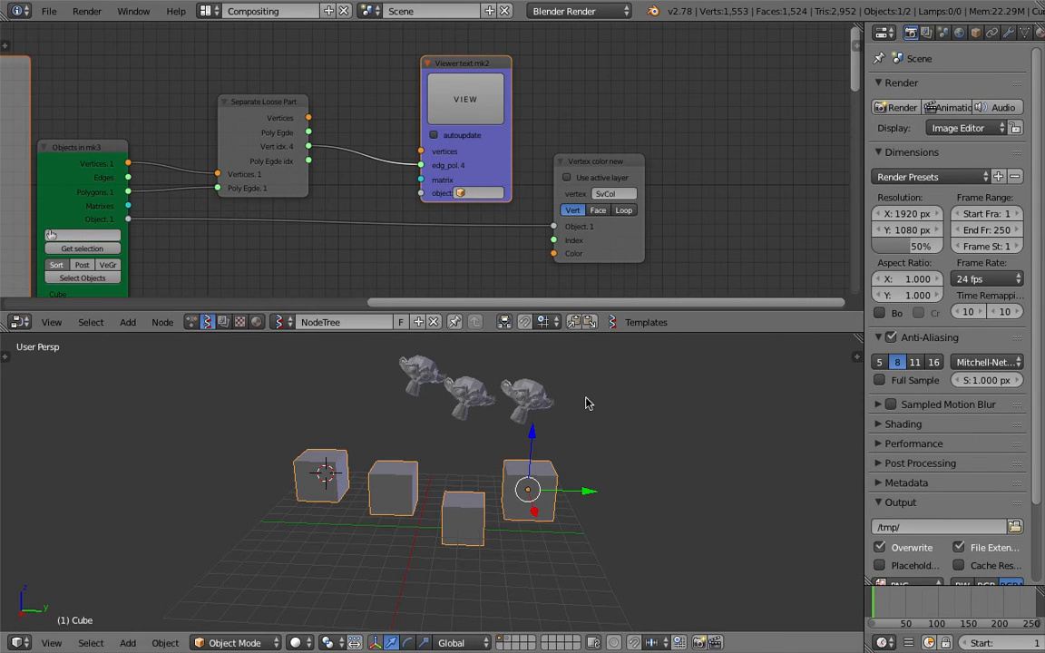
# Open the Sverchok_viewer text in a text editor split off from the 3D view.
pyautogui.moveTo(858, 339); pyautogui.dragTo(378, 372)
pyautogui.click(18, 642)
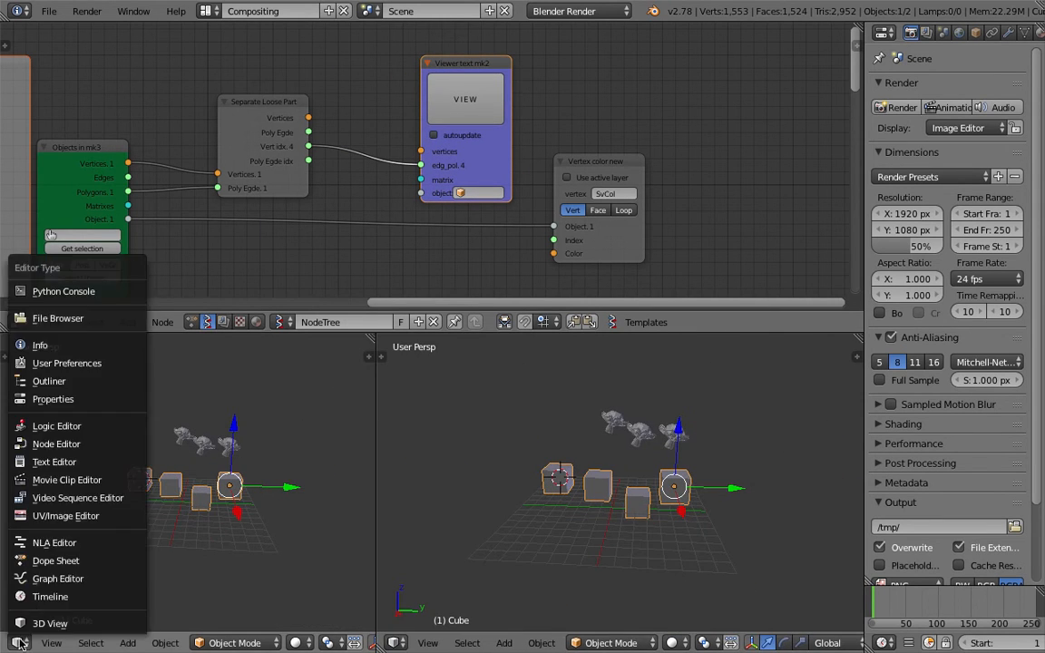
pyautogui.click(54, 461)
pyautogui.click(178, 643)
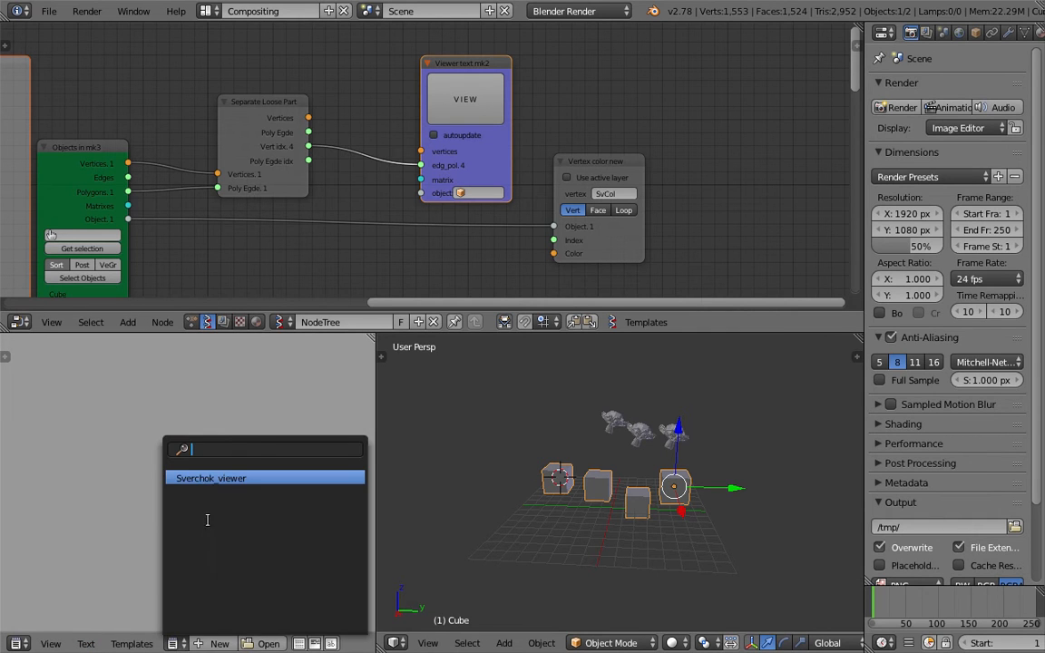
pyautogui.click(209, 478)
# Examine the vertex index lists of the separate loose parts in the Sverchok_viewer text.
pyautogui.scroll(10, 219, 464)
pyautogui.scroll(-3, 225, 458)
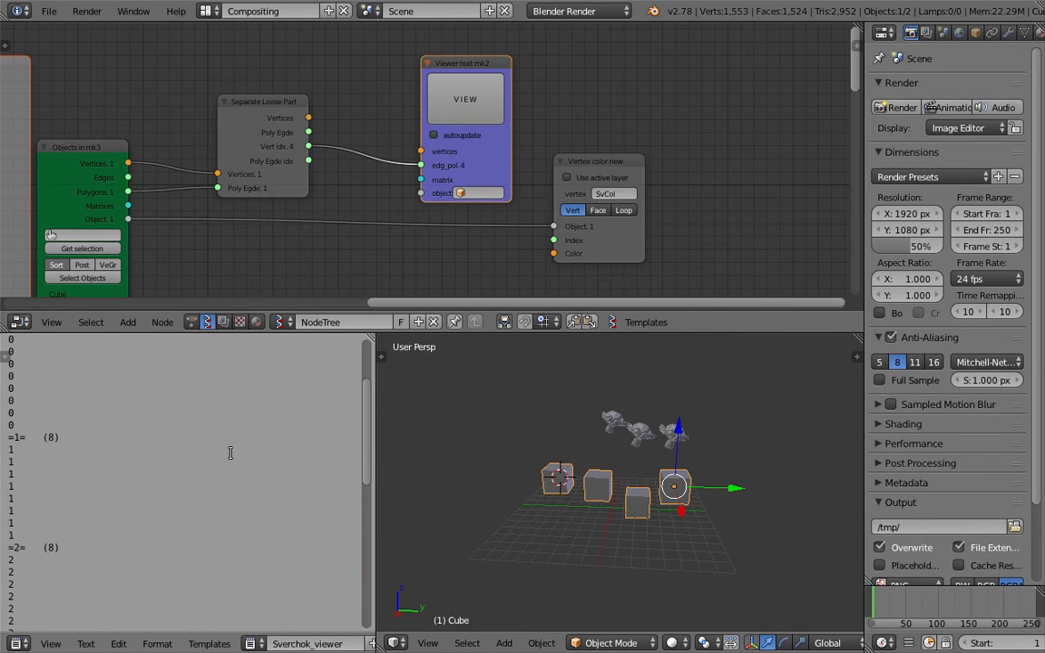
pyautogui.scroll(2, 41, 401)
pyautogui.moveTo(16, 414); pyautogui.dragTo(41, 495)
pyautogui.scroll(-4, 44, 466)
pyautogui.scroll(-1, 43, 473)
pyautogui.moveTo(23, 405); pyautogui.dragTo(49, 517)
pyautogui.scroll(-2, 48, 495)
pyautogui.click(48, 535)
pyautogui.scroll(-2, 40, 494)
pyautogui.scroll(10, 41, 453)
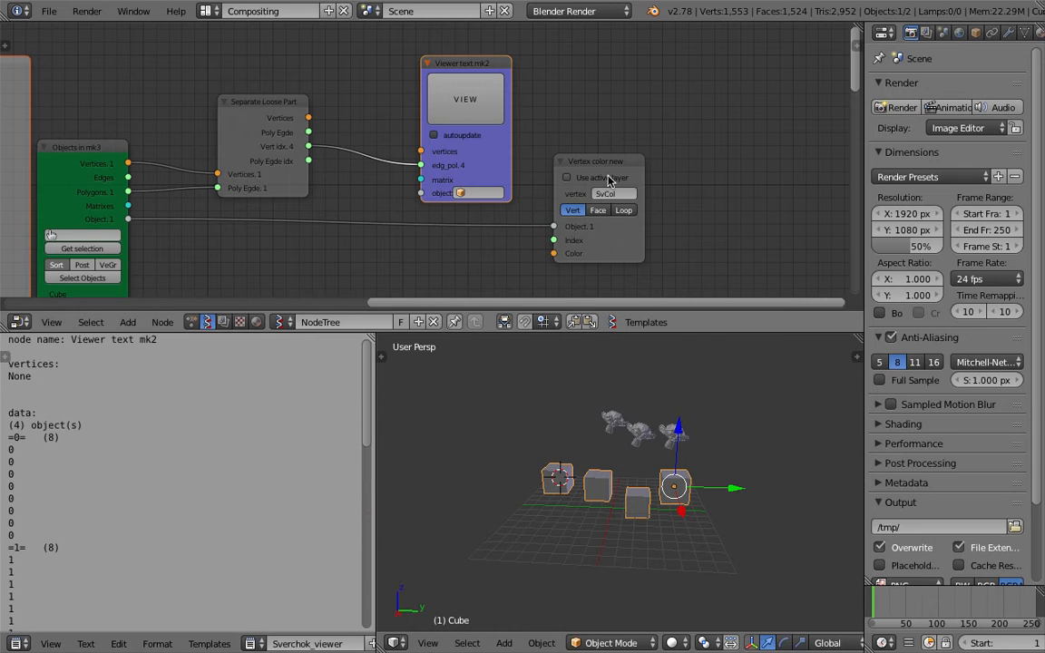
# Move the Vertex color new node farther right and the Viewer text mk2 node up and right to free space in the node tree.
pyautogui.moveTo(607, 179); pyautogui.dragTo(741, 197)
pyautogui.moveTo(500, 107); pyautogui.dragTo(537, 94)
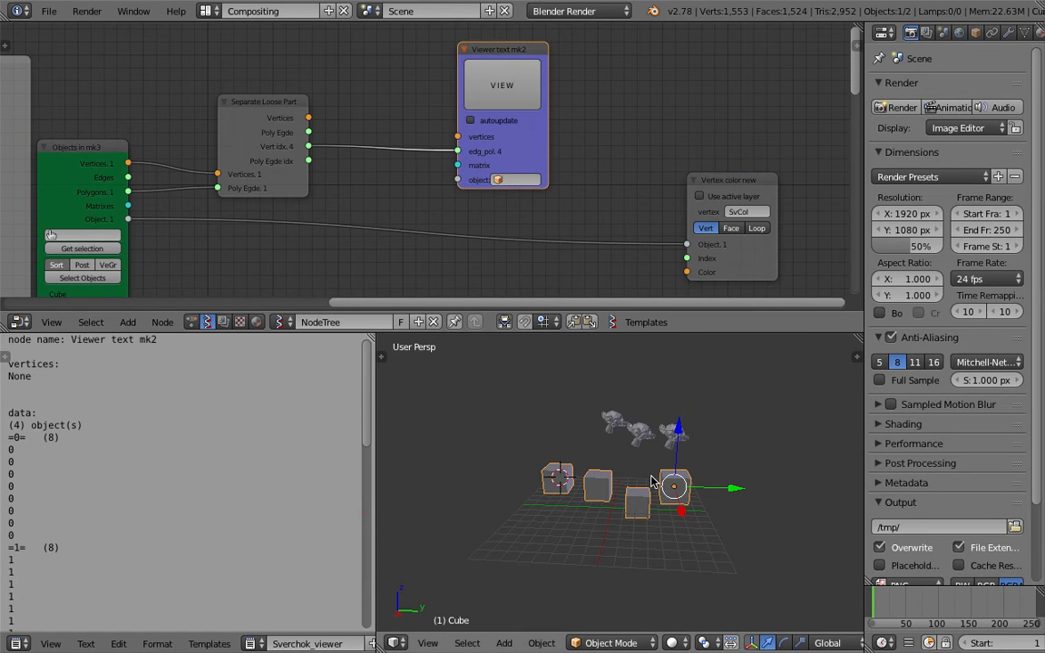
pyautogui.moveTo(650, 482); pyautogui.dragTo(660, 454, button='middle')
pyautogui.scroll(2, 660, 454)
pyautogui.scroll(-4, 42, 517)
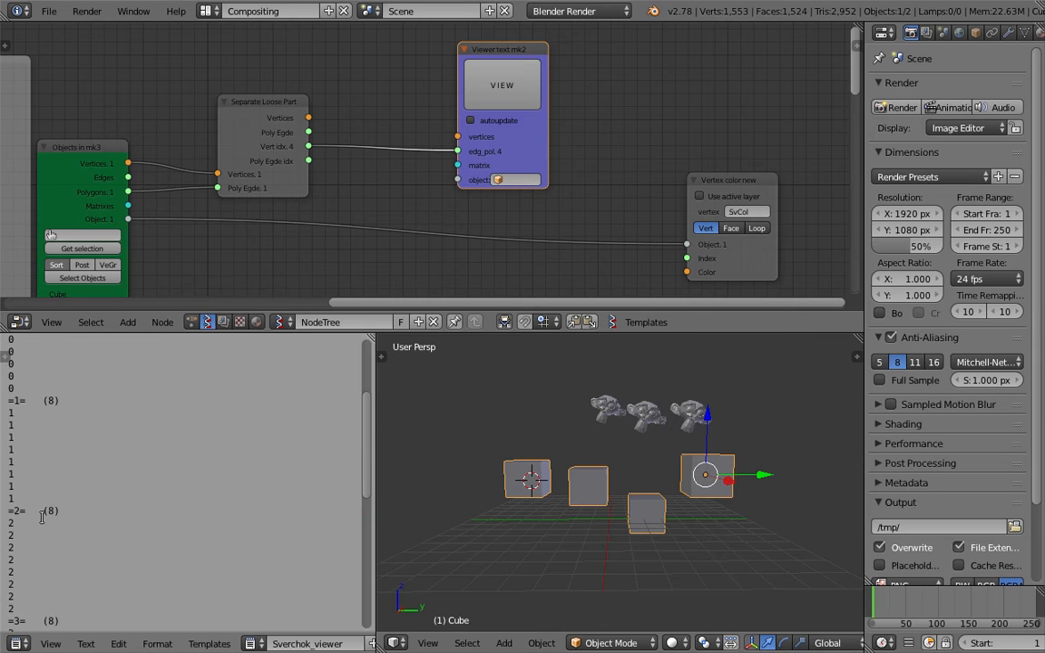
pyautogui.scroll(5, 58, 485)
pyautogui.moveTo(31, 450); pyautogui.dragTo(61, 474)
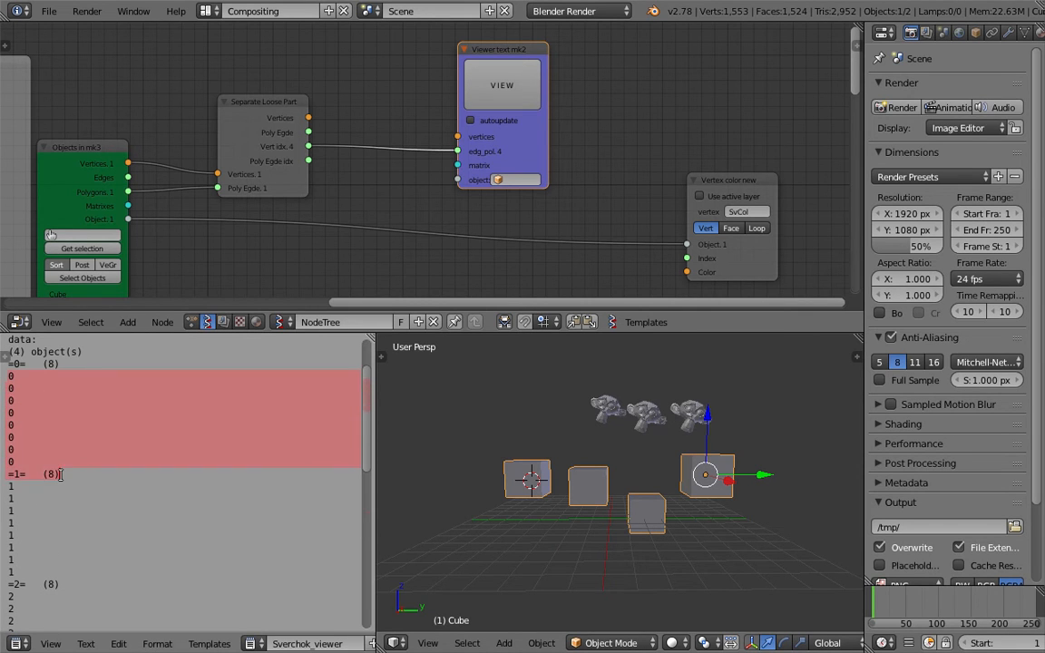
pyautogui.scroll(1, 108, 424)
pyautogui.scroll(-7, 86, 482)
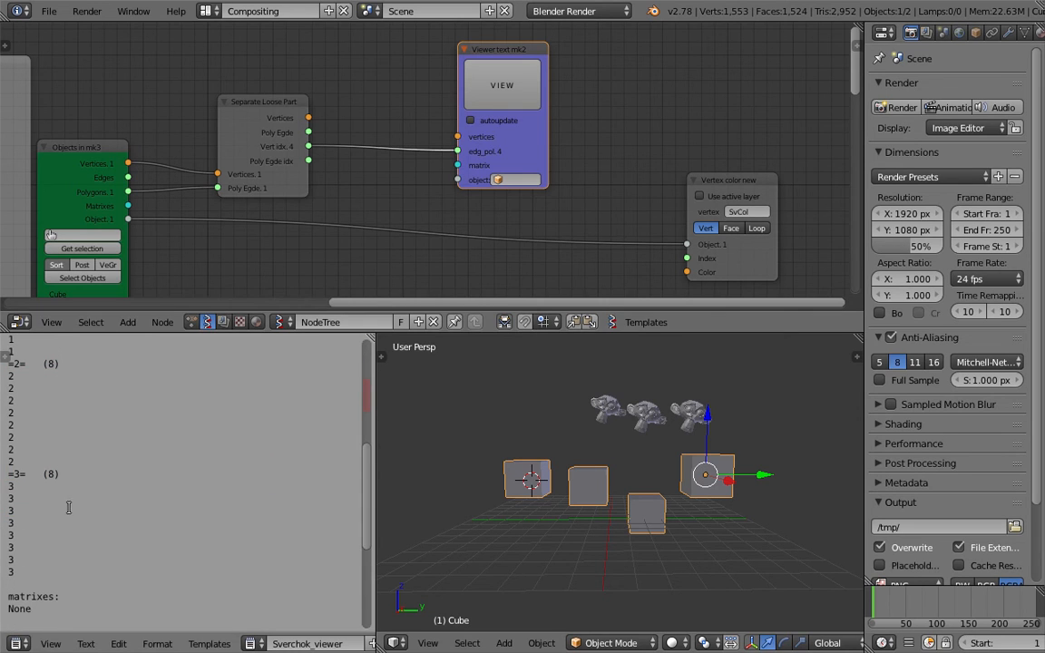
pyautogui.moveTo(535, 139); pyautogui.dragTo(602, 107)
pyautogui.scroll(-2, 601, 138)
pyautogui.moveTo(594, 139); pyautogui.dragTo(597, 111, button='middle')
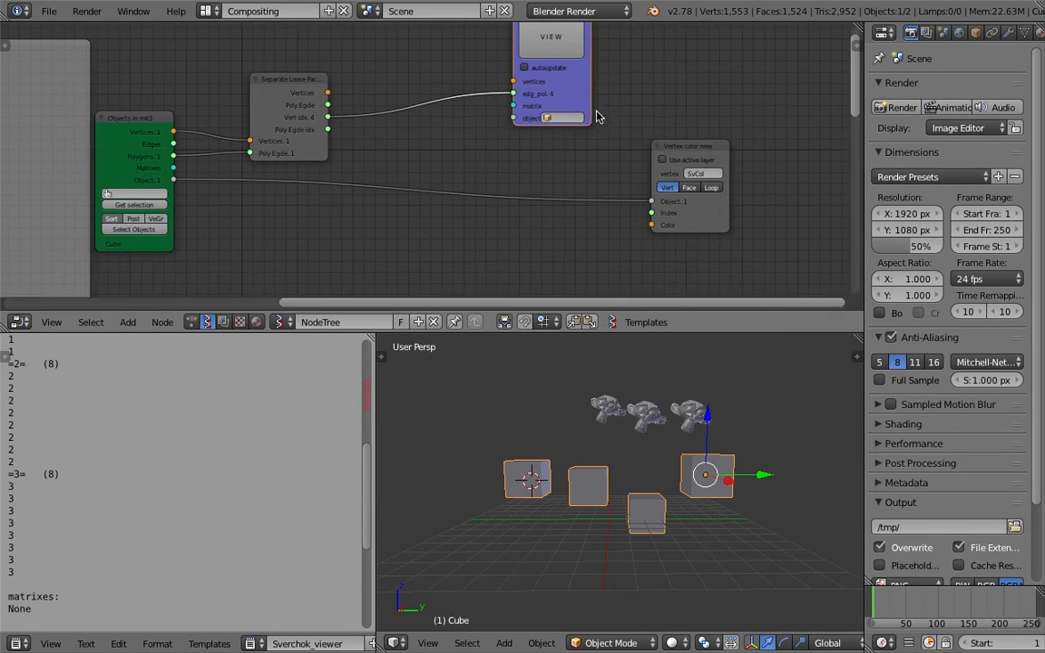
# Compare the object entries in the text output with the separate cubes in the 3D view.
pyautogui.moveTo(624, 448); pyautogui.dragTo(624, 464, button='middle')
pyautogui.moveTo(431, 261); pyautogui.dragTo(474, 224, button='middle')
pyautogui.moveTo(585, 487); pyautogui.dragTo(526, 462, button='middle')
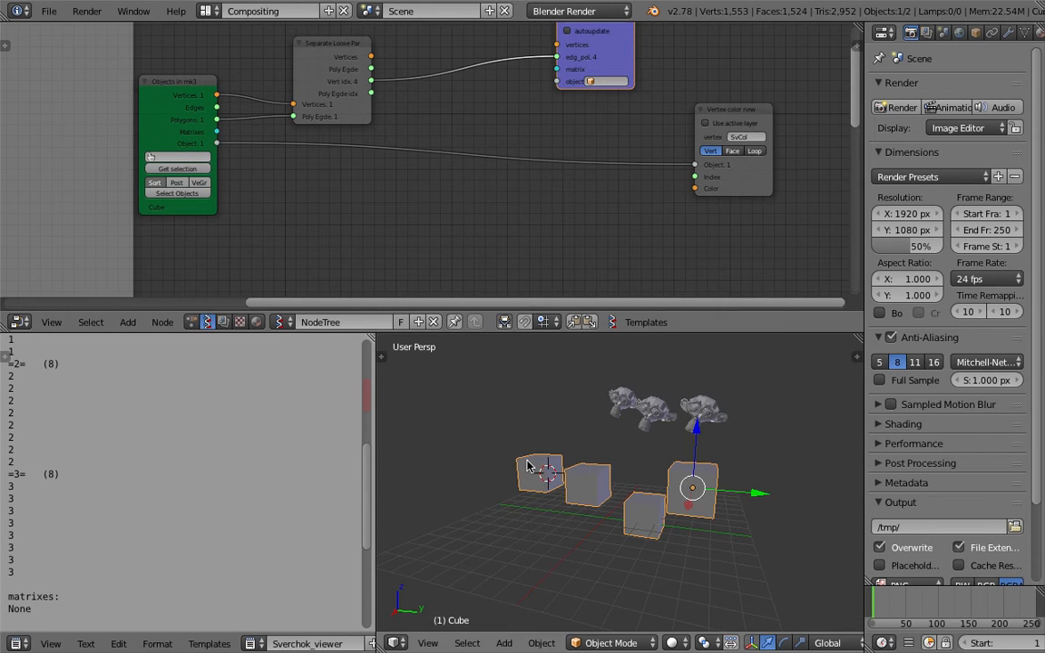
pyautogui.scroll(8, 175, 430)
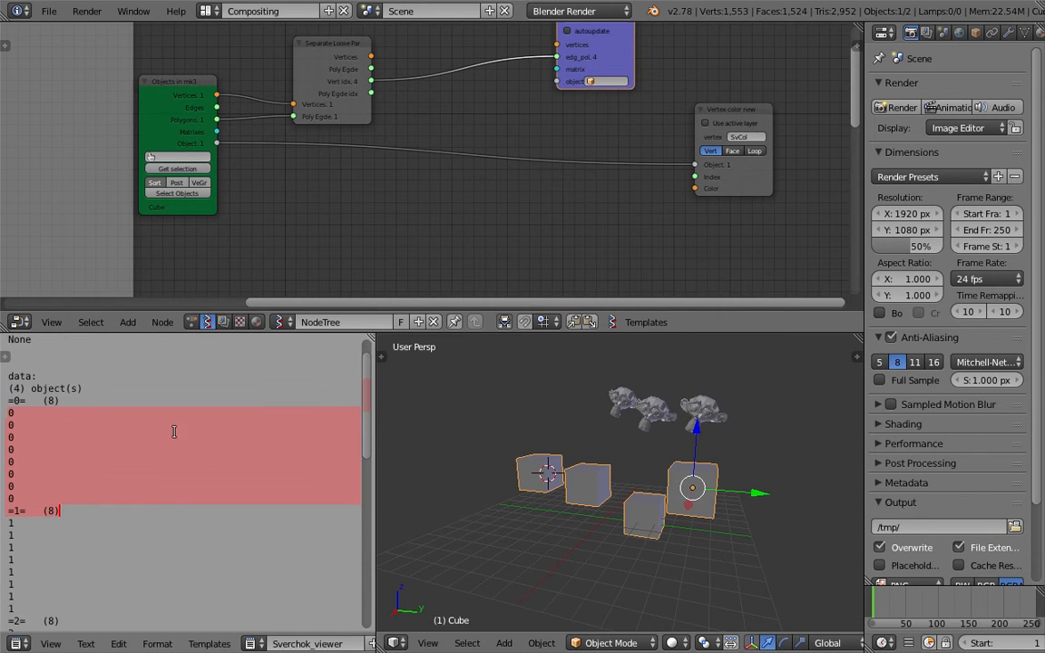
pyautogui.moveTo(12, 424); pyautogui.dragTo(89, 424)
pyautogui.moveTo(423, 204); pyautogui.dragTo(441, 173, button='middle')
pyautogui.press('space')
pyautogui.write('list it')
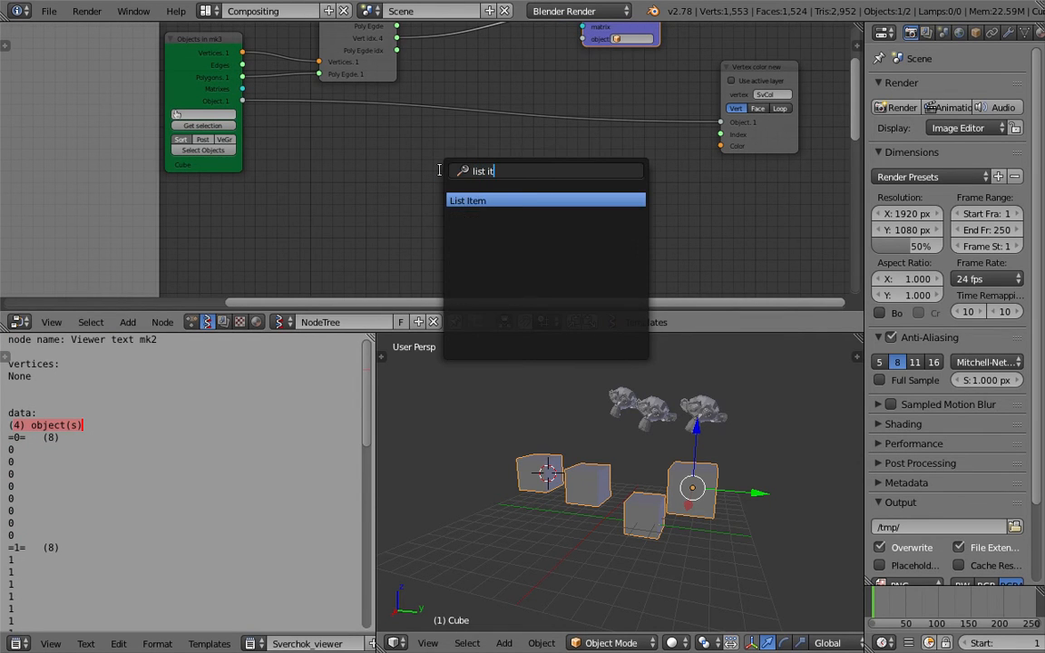
pyautogui.press('Return')
pyautogui.click(440, 174)
pyautogui.press('x')
# Add a List Input node in the empty area below the link between Objects in mk3 and Vertex color new.
pyautogui.hotkey('shift', 'a')
pyautogui.click(455, 177)
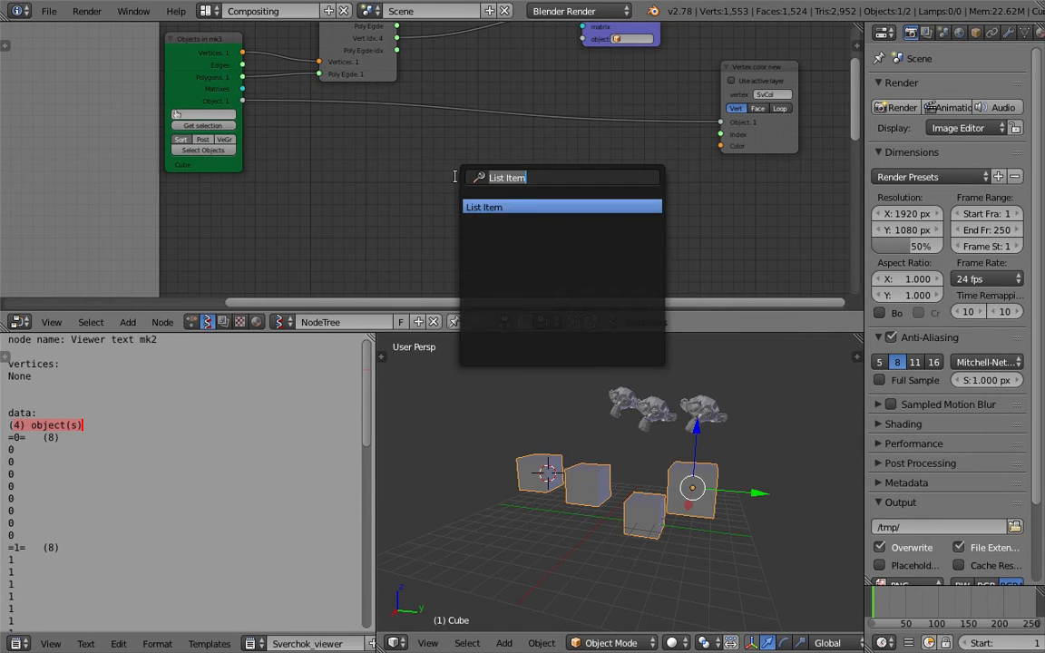
pyautogui.write('list ')
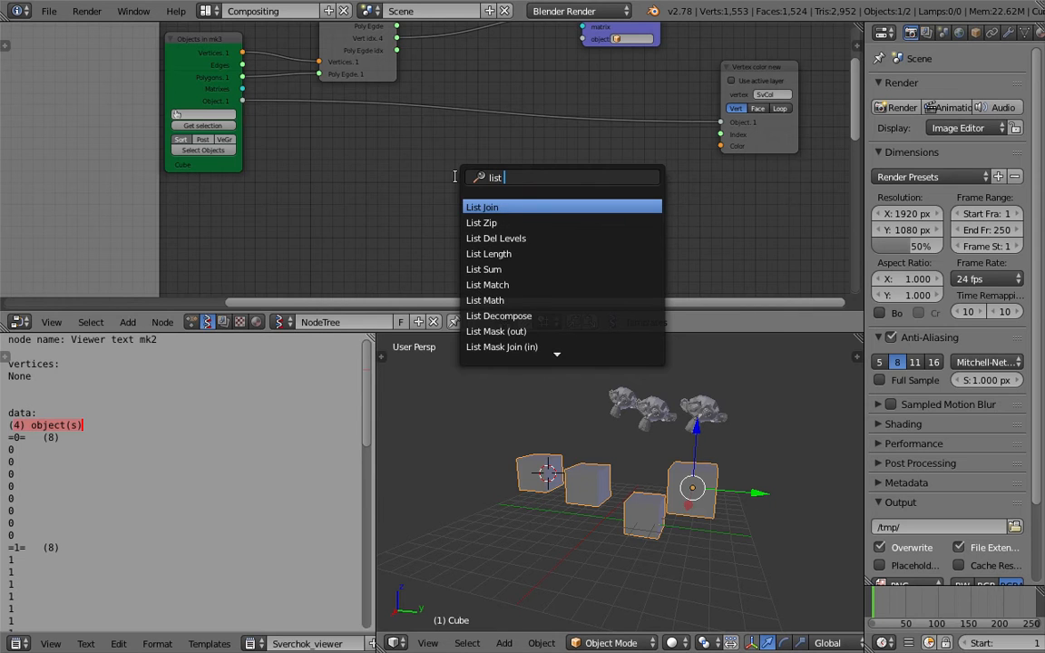
pyautogui.write('i')
pyautogui.press('Down')
pyautogui.press('Return')
pyautogui.click(443, 166)
# Fill the List Input node with four vectors, (1,0,0), (0,1,0), (0,0,1) and (1,1,0), and save the file.
pyautogui.scroll(2, 442, 166)
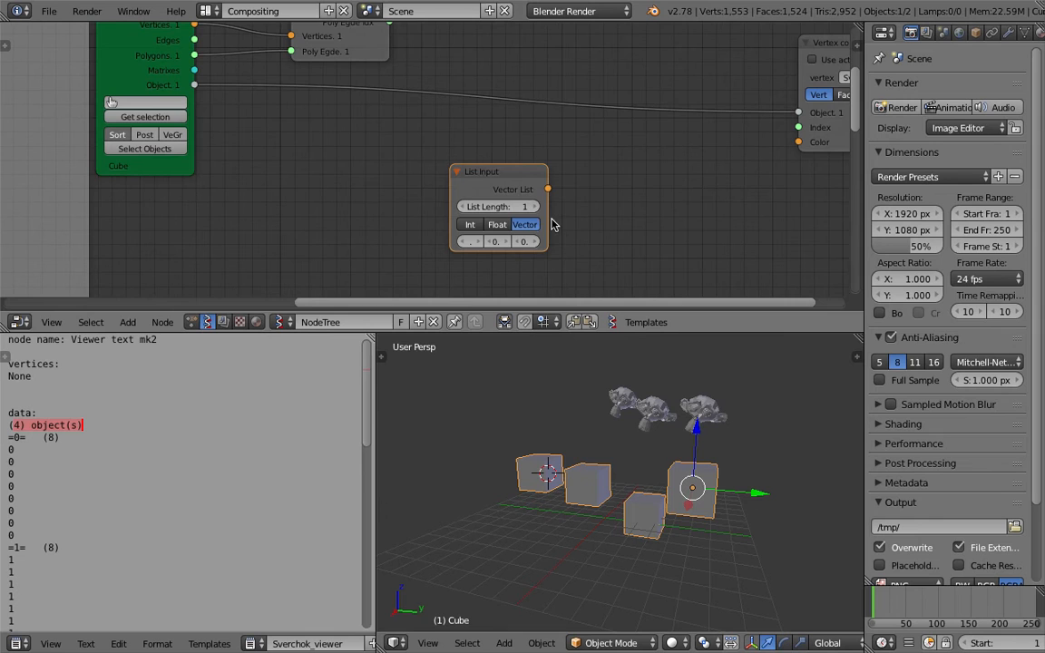
pyautogui.scroll(2, 547, 219)
pyautogui.moveTo(594, 219); pyautogui.dragTo(584, 195, button='middle')
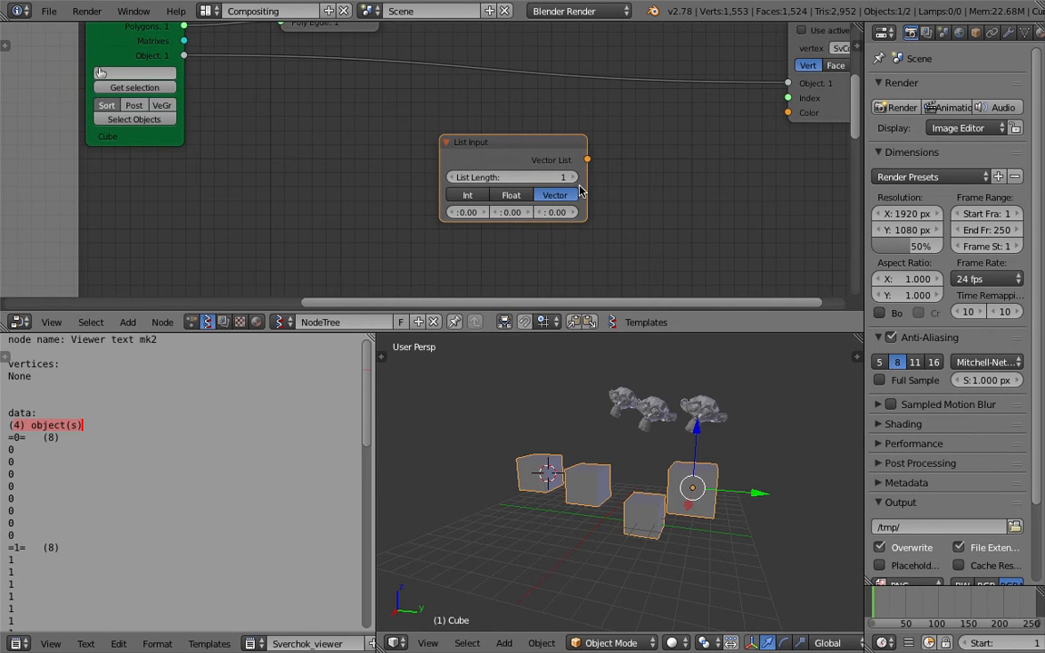
pyautogui.click(571, 176)
pyautogui.click(571, 177)
pyautogui.click(571, 177)
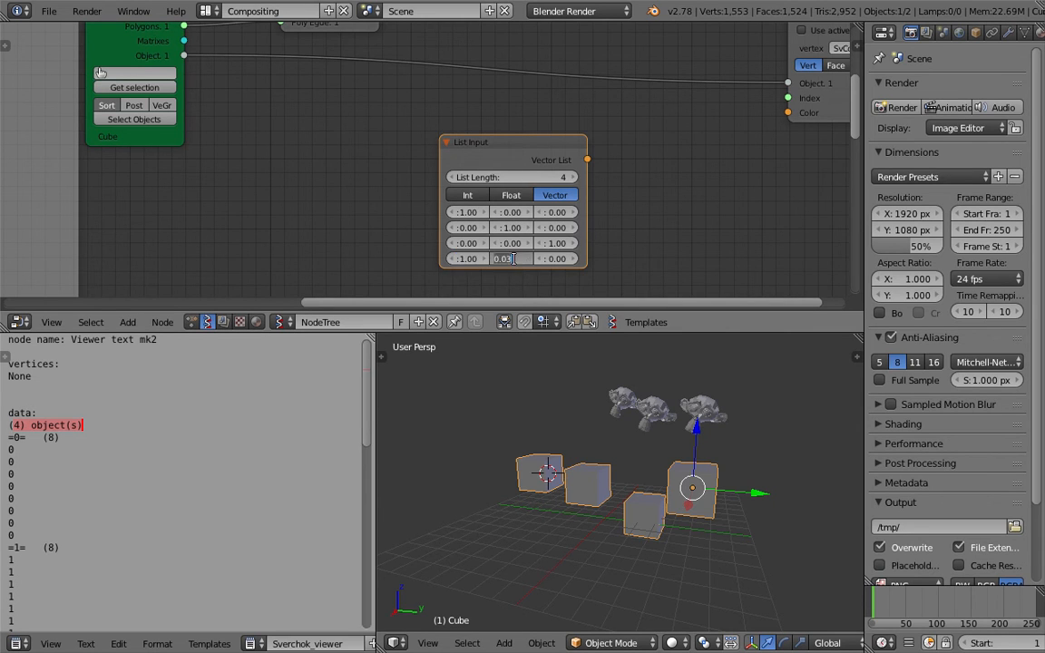
pyautogui.moveTo(600, 224); pyautogui.dragTo(592, 231, button='middle')
pyautogui.hotkey('ctrl', 's')
pyautogui.click(602, 230)
# Move the Vertex color new node farther from the other nodes and enlarge the node editor downward.
pyautogui.scroll(-1, 618, 179)
pyautogui.moveTo(619, 173); pyautogui.dragTo(481, 218, button='middle')
pyautogui.moveTo(638, 181); pyautogui.dragTo(701, 164)
pyautogui.scroll(-1, 544, 173)
pyautogui.moveTo(534, 172); pyautogui.dragTo(534, 221, button='middle')
pyautogui.hotkey('ctrl', 's')
pyautogui.click(534, 221)
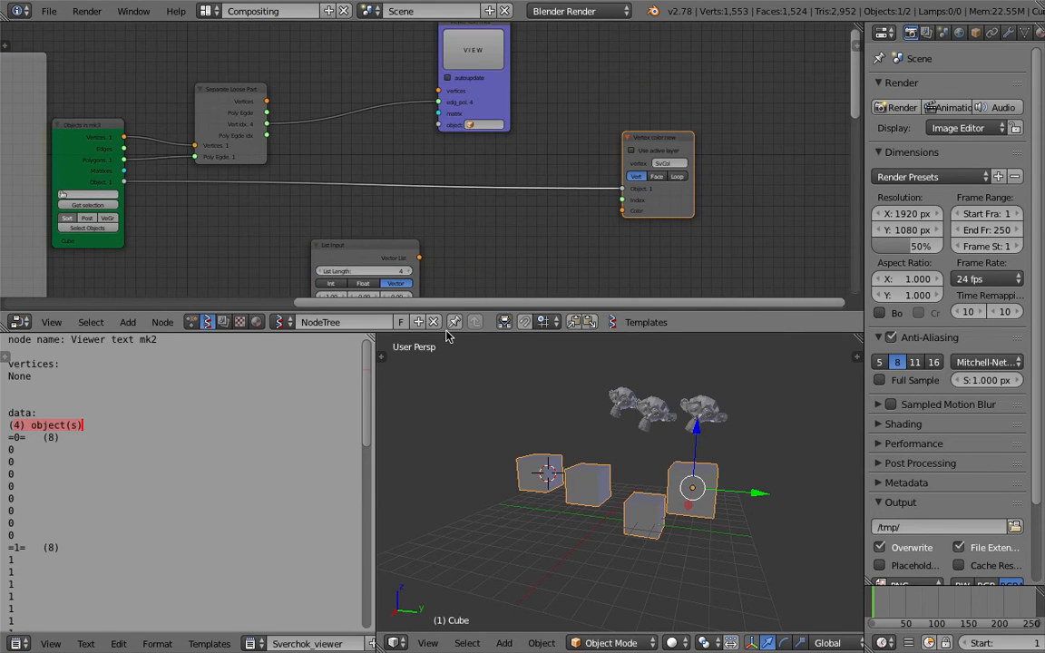
pyautogui.moveTo(444, 314); pyautogui.dragTo(439, 419)
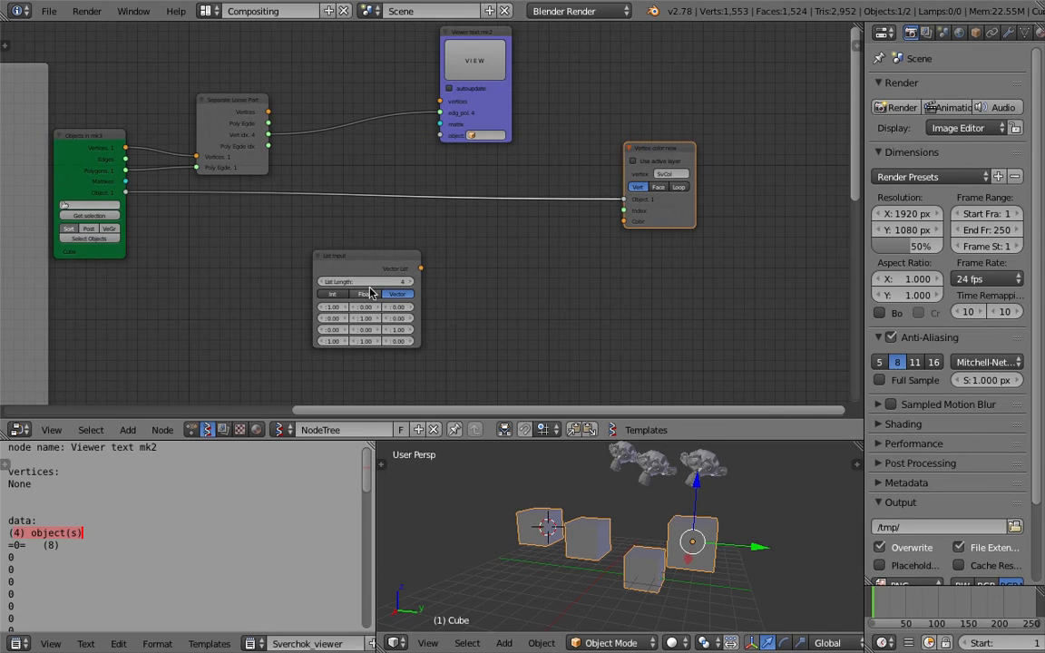
pyautogui.moveTo(543, 254); pyautogui.dragTo(556, 255, button='middle')
pyautogui.hotkey('shift', 'a')
pyautogui.click(533, 255)
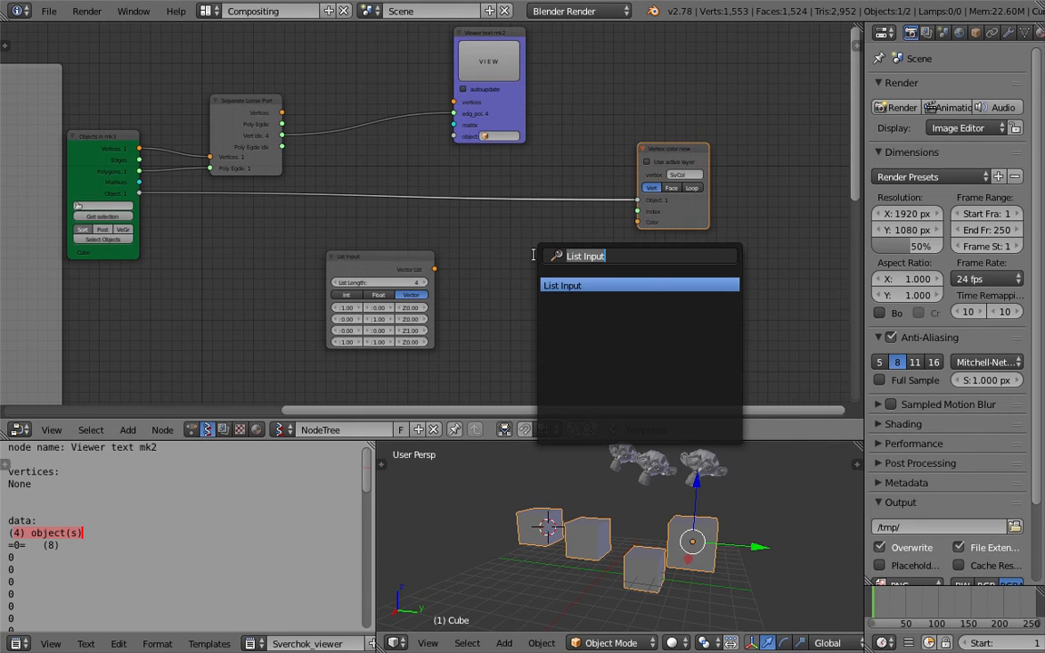
# Review the index lists of all loose parts in the text output again, down to the end.
pyautogui.scroll(-3, 13, 485)
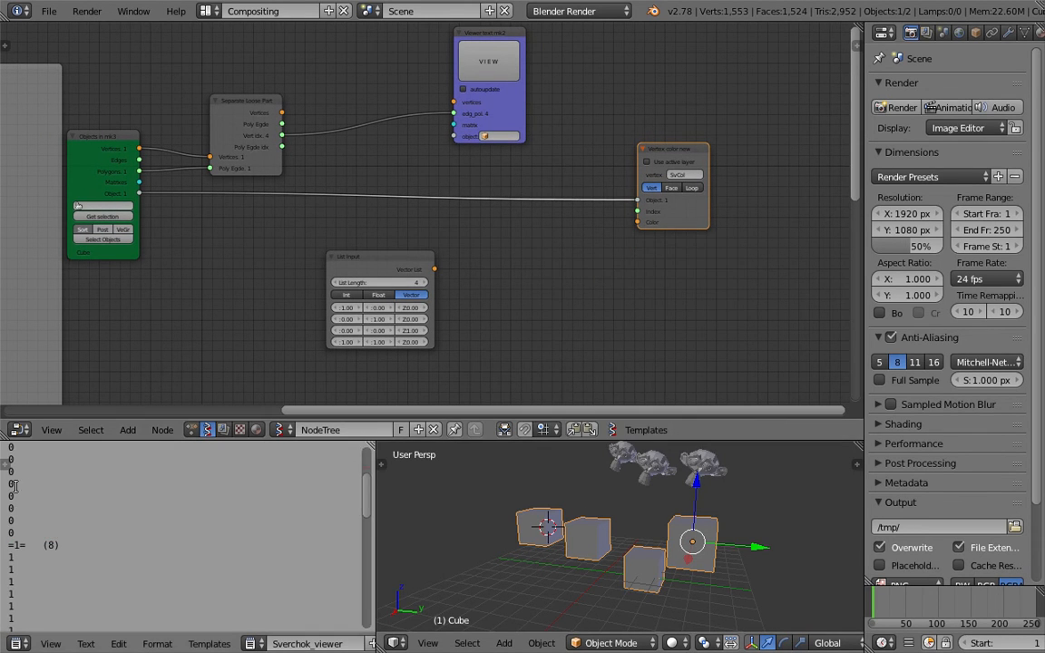
pyautogui.moveTo(52, 509); pyautogui.dragTo(74, 549)
pyautogui.scroll(-7, 56, 506)
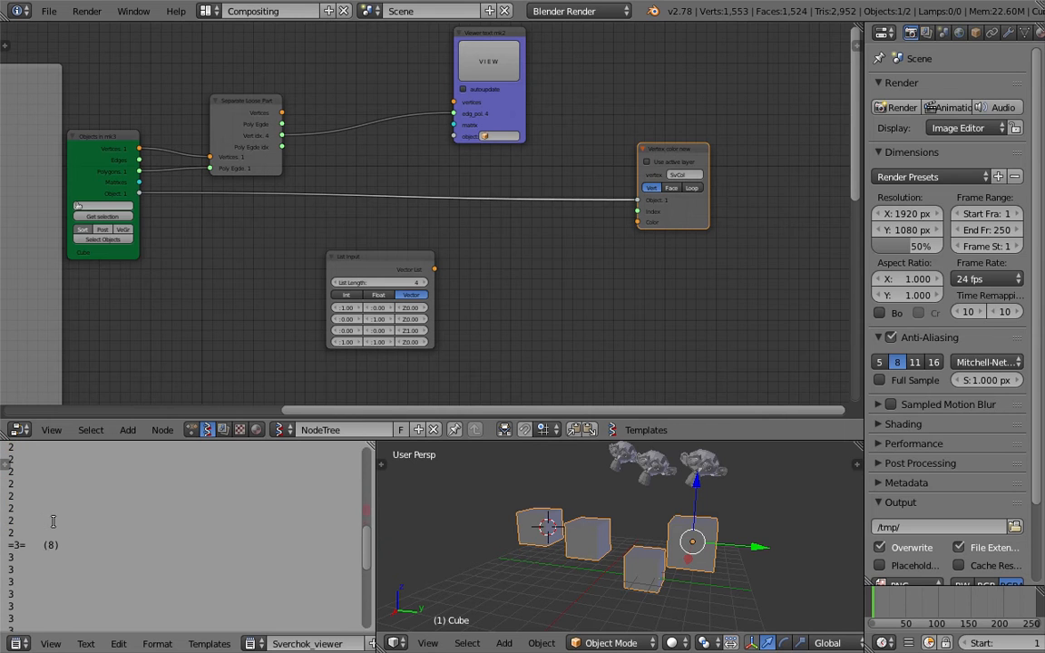
pyautogui.scroll(-1, 43, 551)
pyautogui.scroll(2, 426, 238)
# Add a List Item node between the List Input and Vertex color new nodes, and move the List Input node lower.
pyautogui.moveTo(491, 257); pyautogui.dragTo(489, 243, button='middle')
pyautogui.hotkey('ctrl', 's')
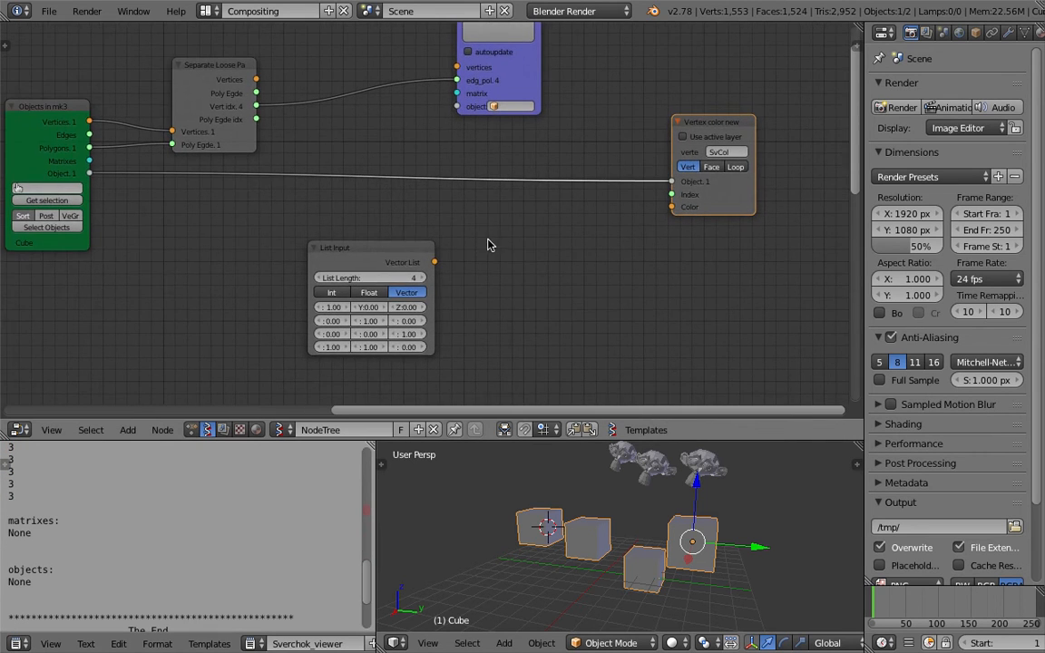
pyautogui.click(490, 244)
pyautogui.scroll(-2, 535, 238)
pyautogui.hotkey('alt', 'space')
pyautogui.write('list i')
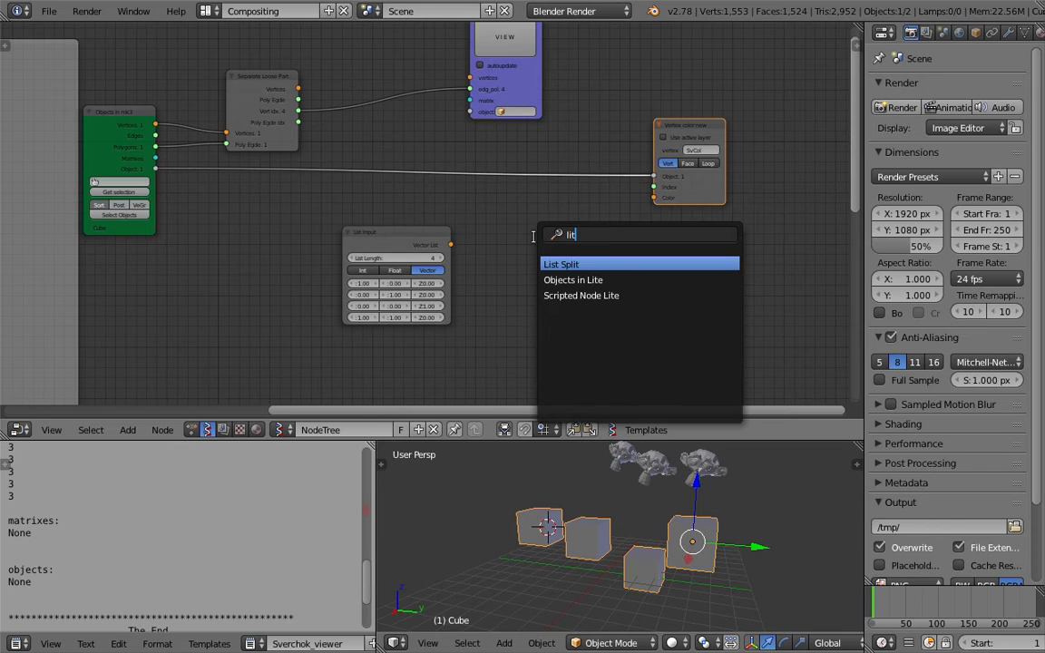
pyautogui.press('Return')
pyautogui.click(529, 228)
pyautogui.moveTo(409, 239); pyautogui.dragTo(403, 293)
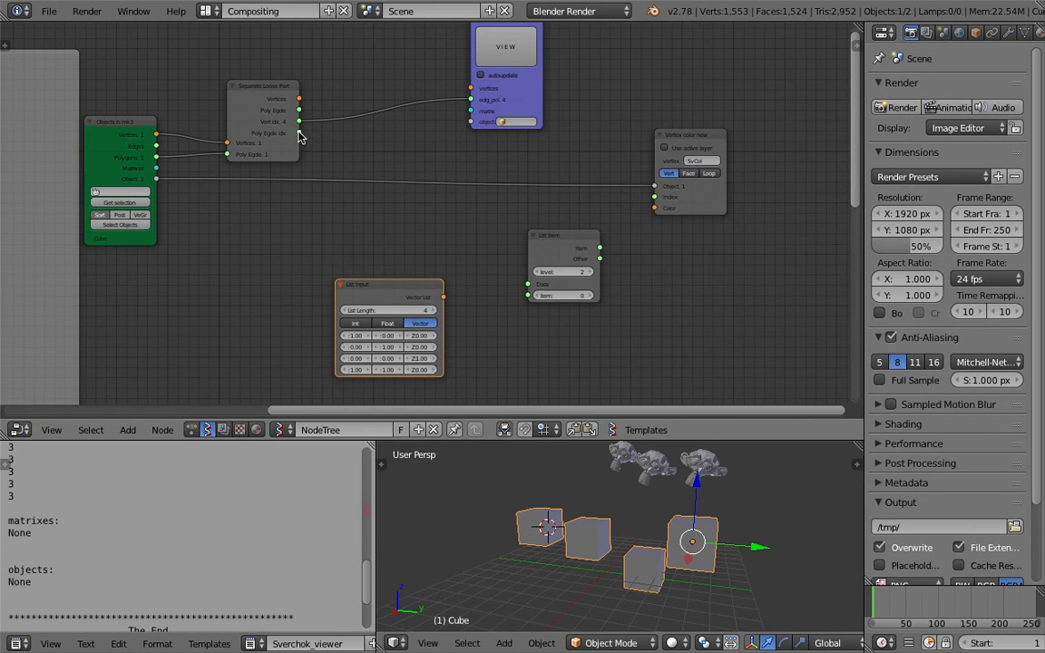
# Link Poly Egde idx to the List Item node's Item input and the List Input's Vector List to its Data input.
pyautogui.moveTo(300, 133); pyautogui.dragTo(305, 136)
pyautogui.moveTo(524, 299); pyautogui.dragTo(525, 296)
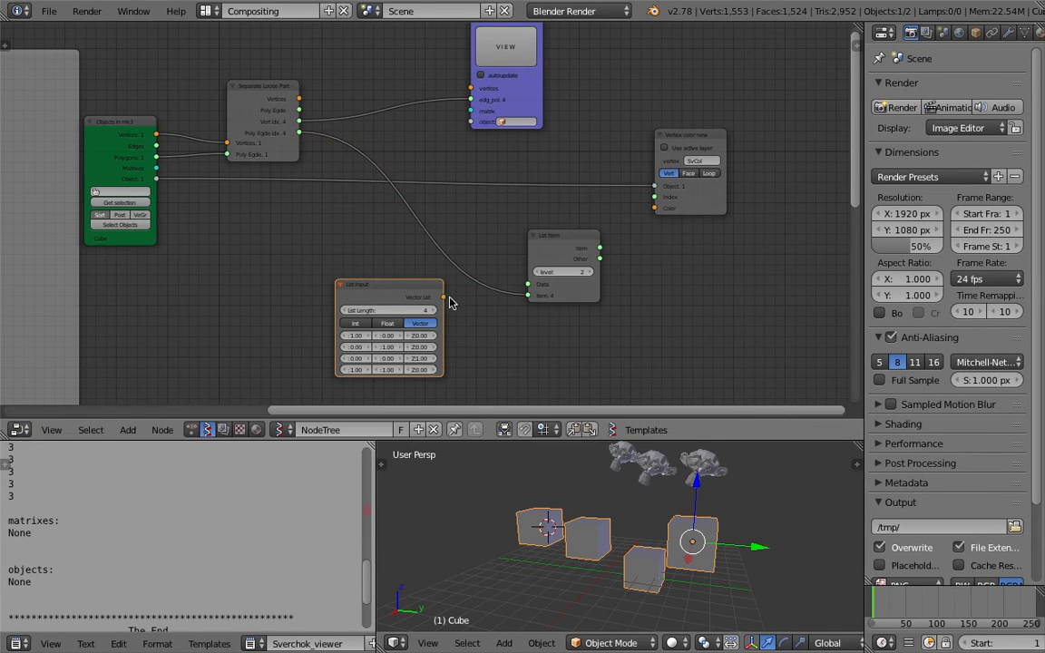
pyautogui.moveTo(444, 299); pyautogui.dragTo(472, 302)
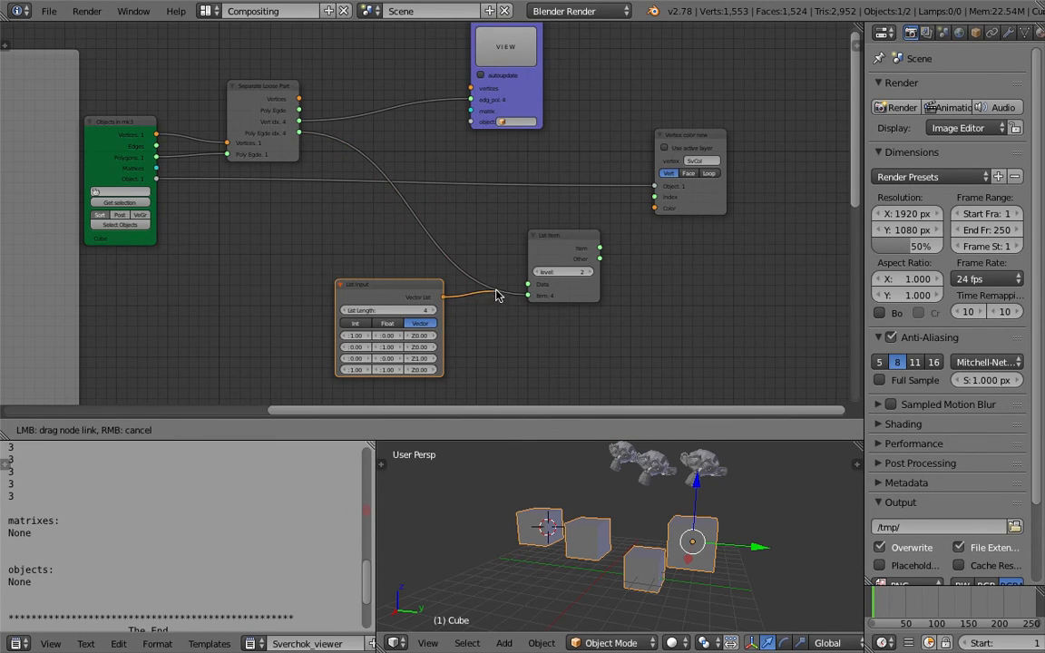
pyautogui.moveTo(511, 288); pyautogui.dragTo(526, 284)
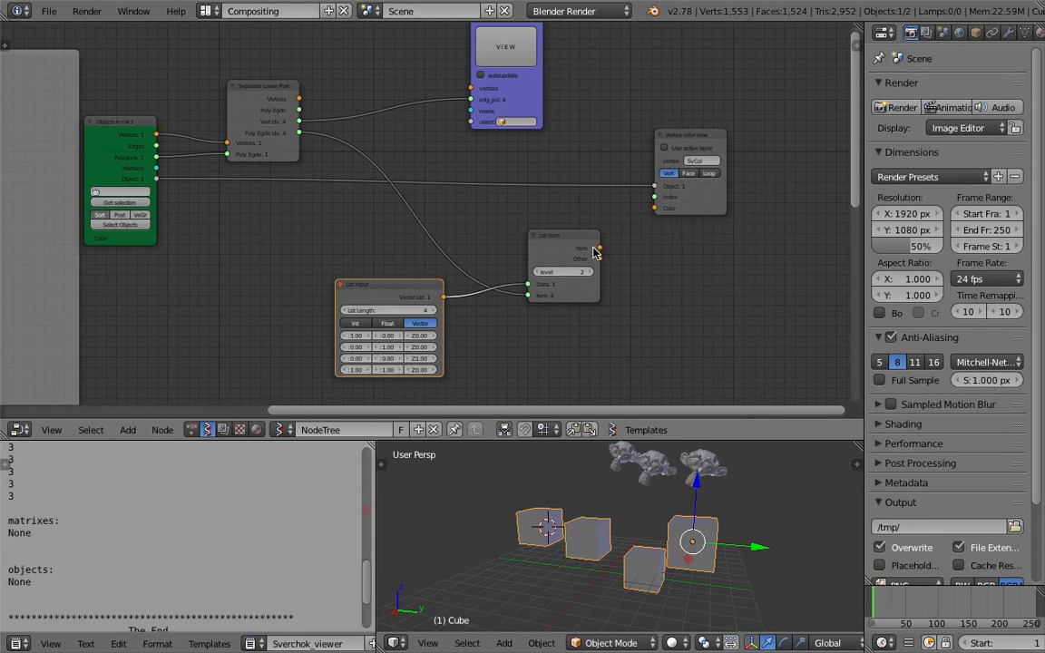
# Link the List Item node's Item output to the Vertex color new node's Color input and set that node to Face mode.
pyautogui.moveTo(605, 253); pyautogui.dragTo(654, 207)
pyautogui.scroll(2, 710, 180)
pyautogui.scroll(-1, 710, 180)
pyautogui.moveTo(709, 182); pyautogui.dragTo(701, 202, button='middle')
pyautogui.hotkey('ctrl', 's')
pyautogui.click(685, 204)
pyautogui.scroll(2, 741, 194)
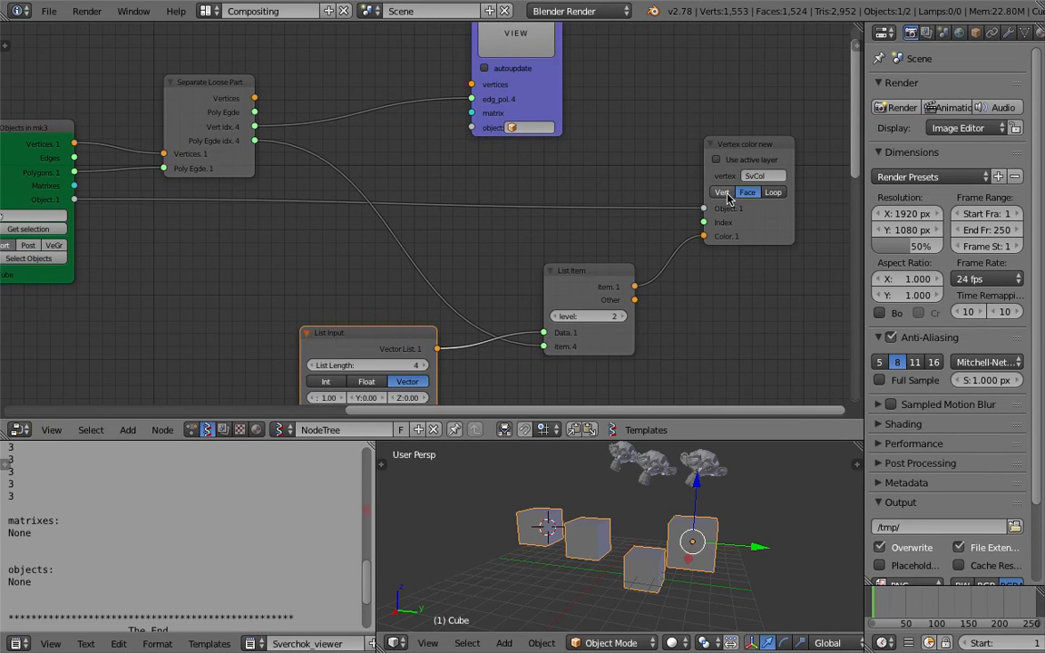
# Delete the Viewer text mk2 node from the node tree.
pyautogui.click(552, 90)
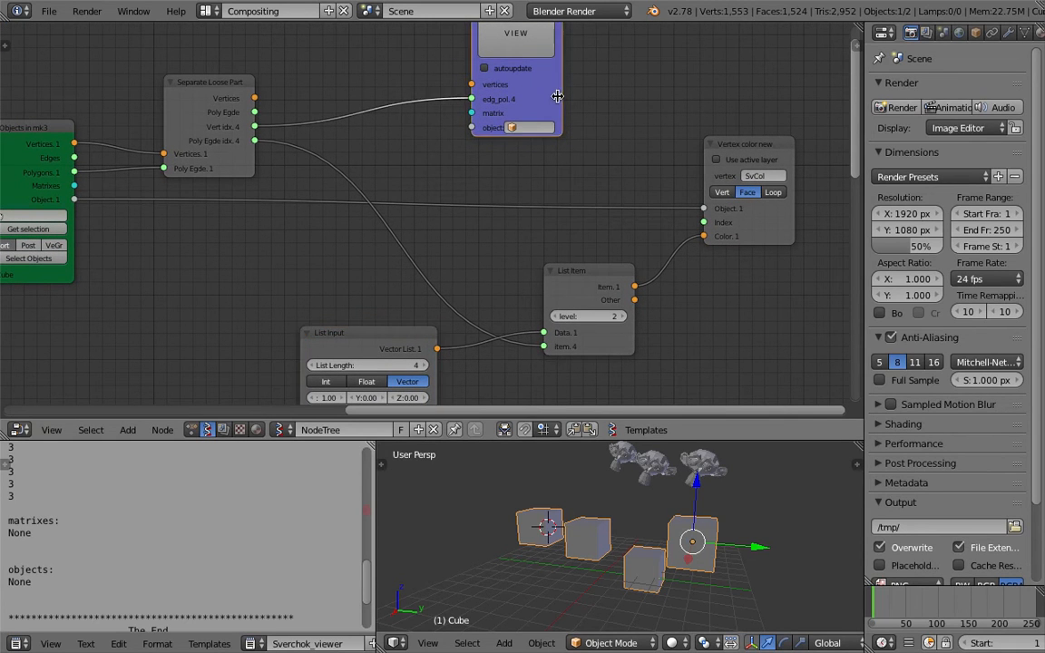
pyautogui.press('x')
pyautogui.moveTo(497, 117); pyautogui.dragTo(526, 93, button='middle')
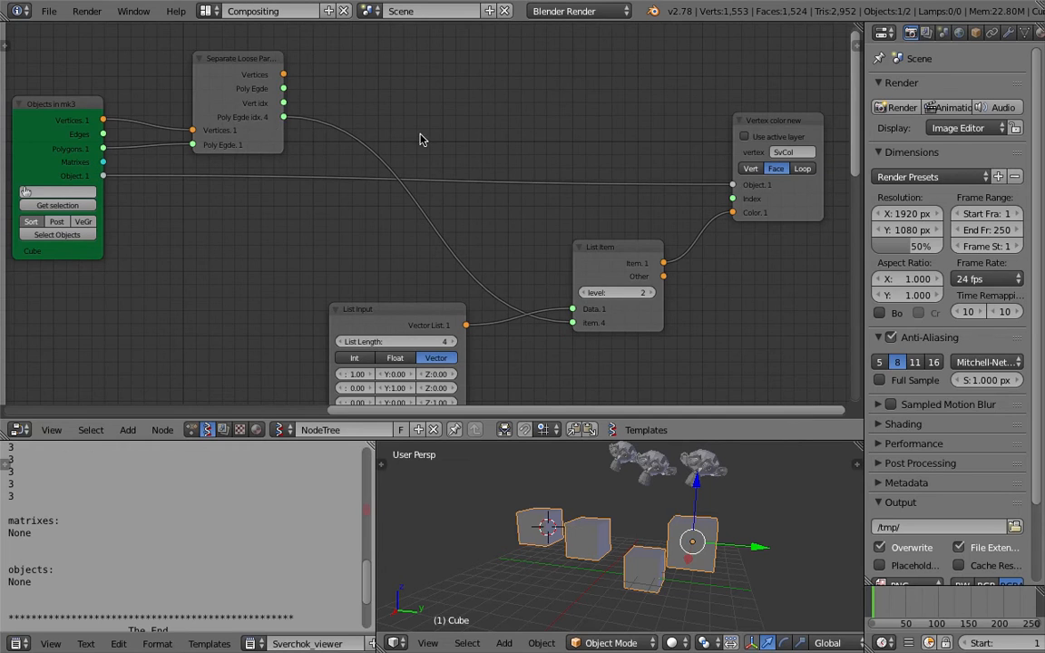
pyautogui.scroll(-1, 420, 140)
pyautogui.click(601, 210)
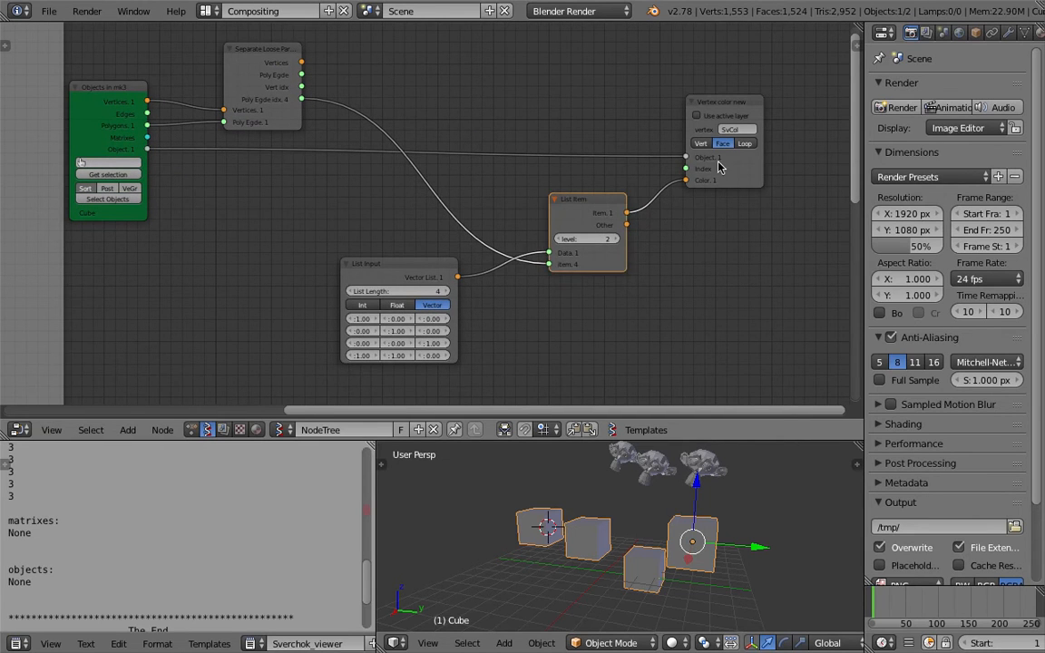
pyautogui.scroll(1, 731, 155)
pyautogui.moveTo(590, 133); pyautogui.dragTo(631, 124, button='middle')
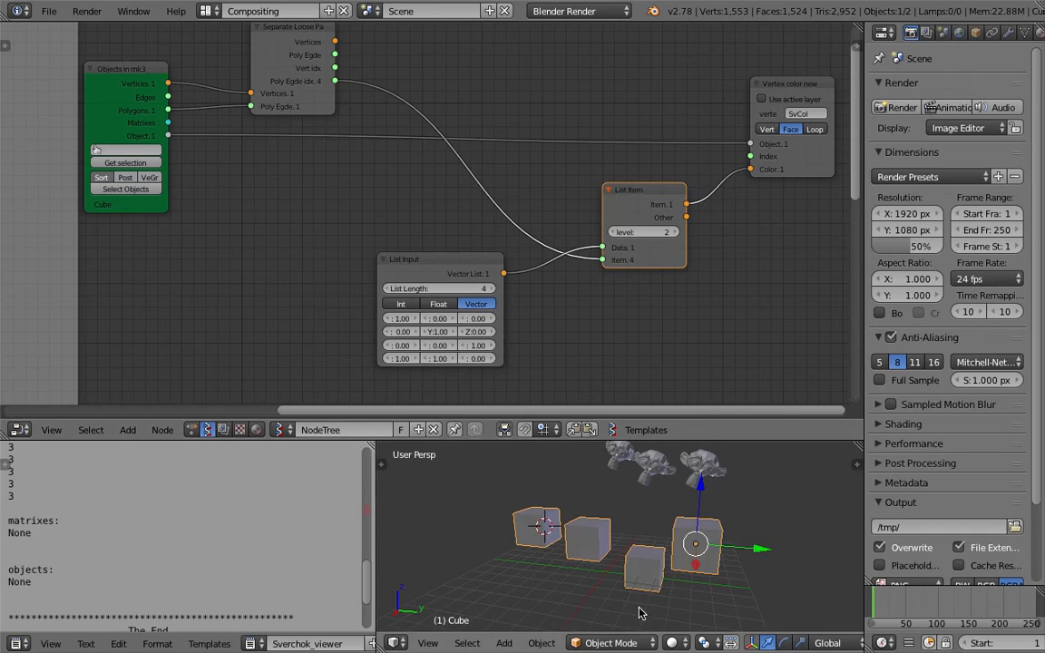
# Switch the joined cube object to Vertex Paint mode and set the current frame to 29.
pyautogui.click(612, 642)
pyautogui.click(626, 570)
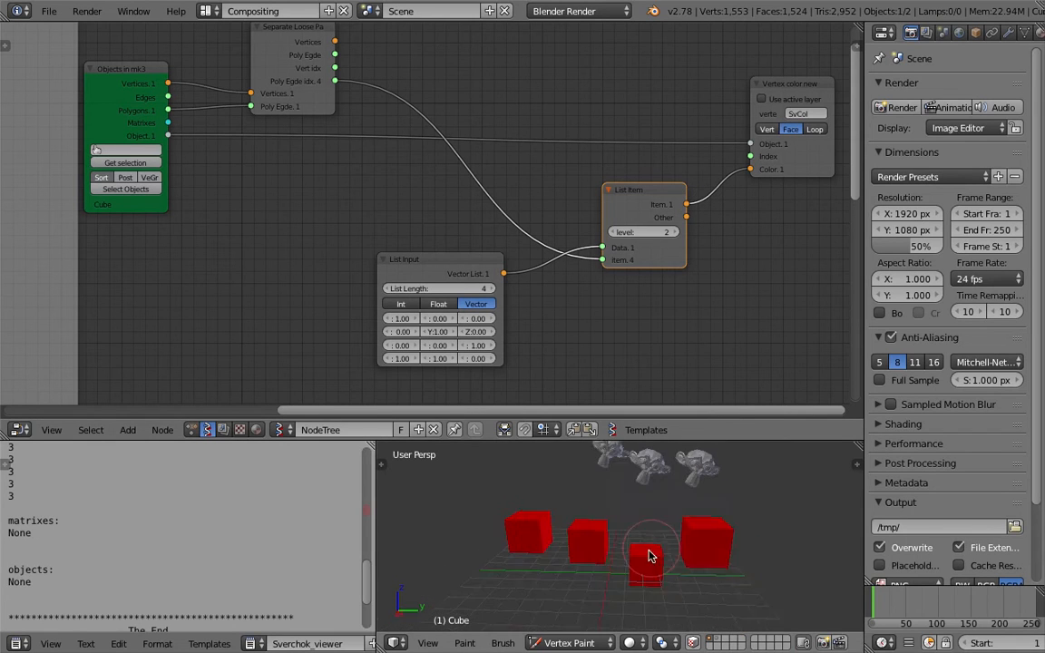
pyautogui.hotkey('ctrl', 's')
pyautogui.click(627, 564)
pyautogui.click(892, 602)
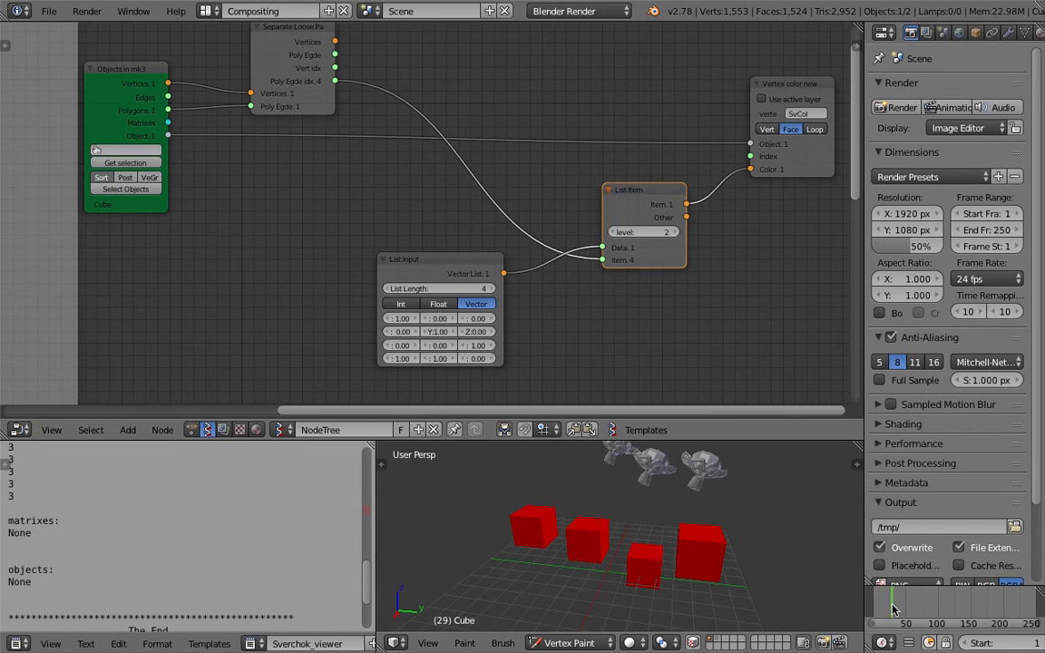
# Move the Objects in mk3 node below the Separate Loose Parts node and nudge the List Item node.
pyautogui.scroll(-2, 209, 122)
pyautogui.moveTo(183, 101); pyautogui.dragTo(203, 109, button='middle')
pyautogui.moveTo(203, 108); pyautogui.dragTo(240, 183)
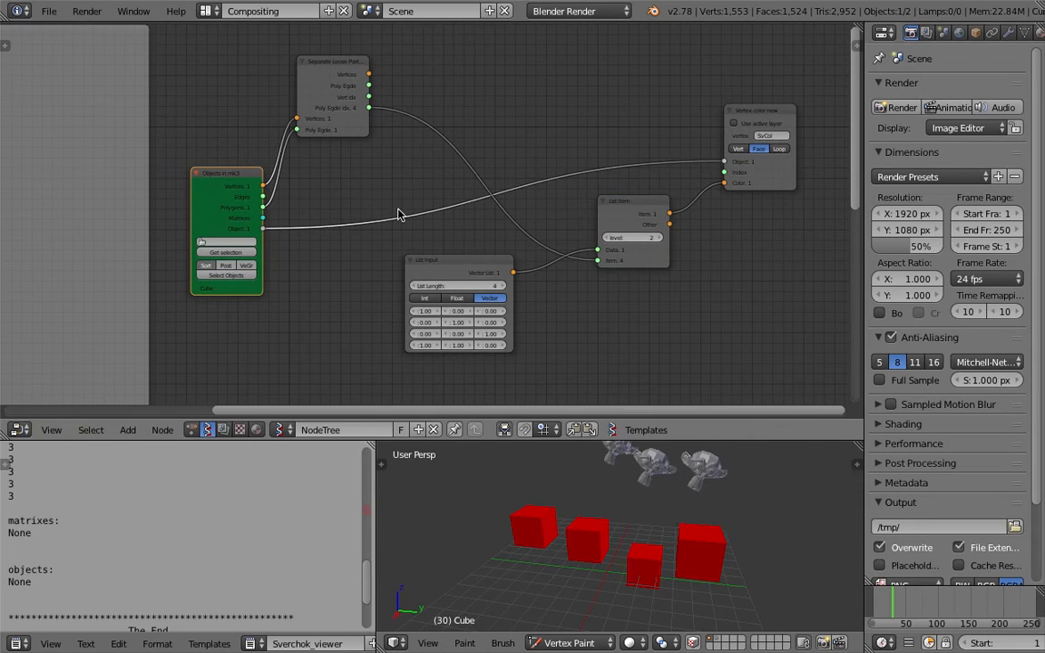
pyautogui.moveTo(635, 208); pyautogui.dragTo(626, 199)
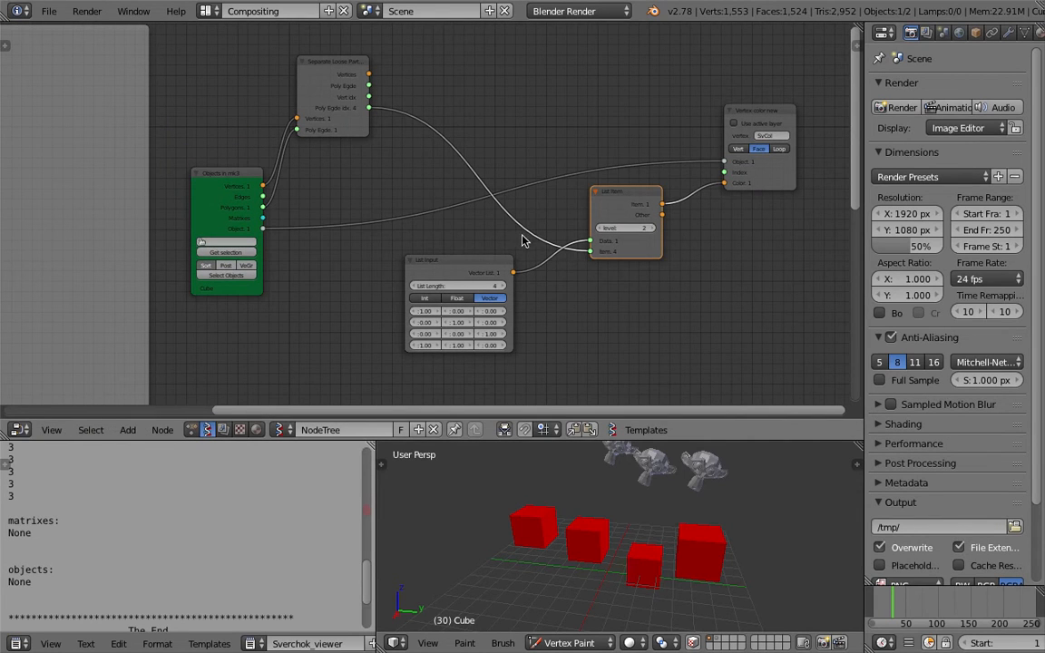
# Try a lower level on the List Item node and set it back to 2.
pyautogui.scroll(1, 526, 241)
pyautogui.click(617, 230)
pyautogui.click(670, 231)
pyautogui.click(618, 232)
pyautogui.click(668, 233)
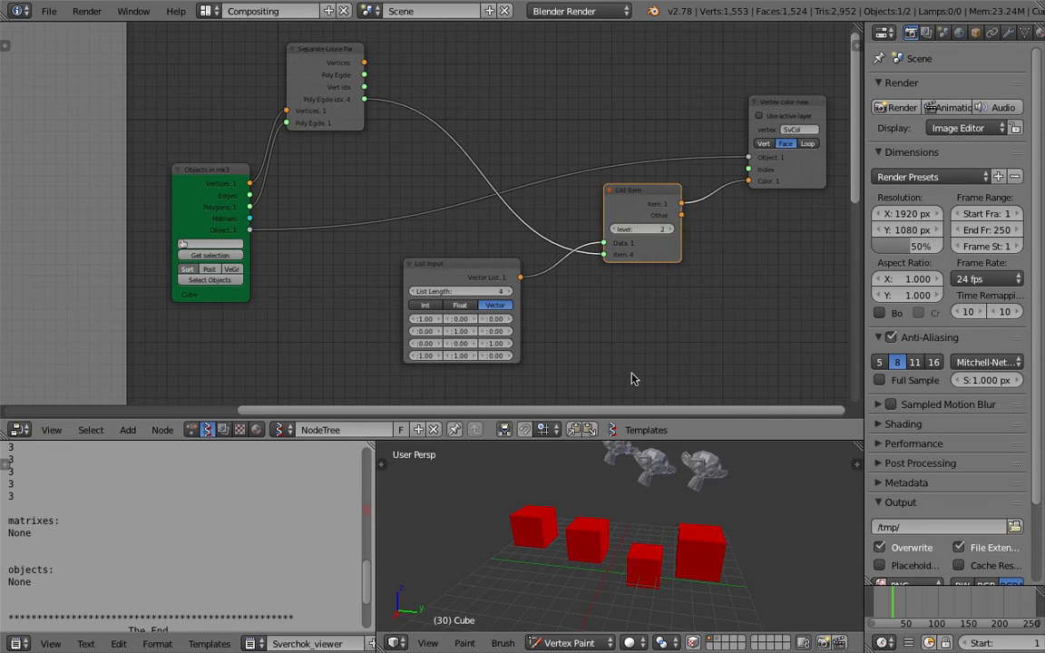
# Insert a List Join node into the link from Poly Egde idx to List Item and set its JoinLevel lists to 2.
pyautogui.scroll(-2, 454, 147)
pyautogui.moveTo(455, 147); pyautogui.dragTo(431, 168, button='middle')
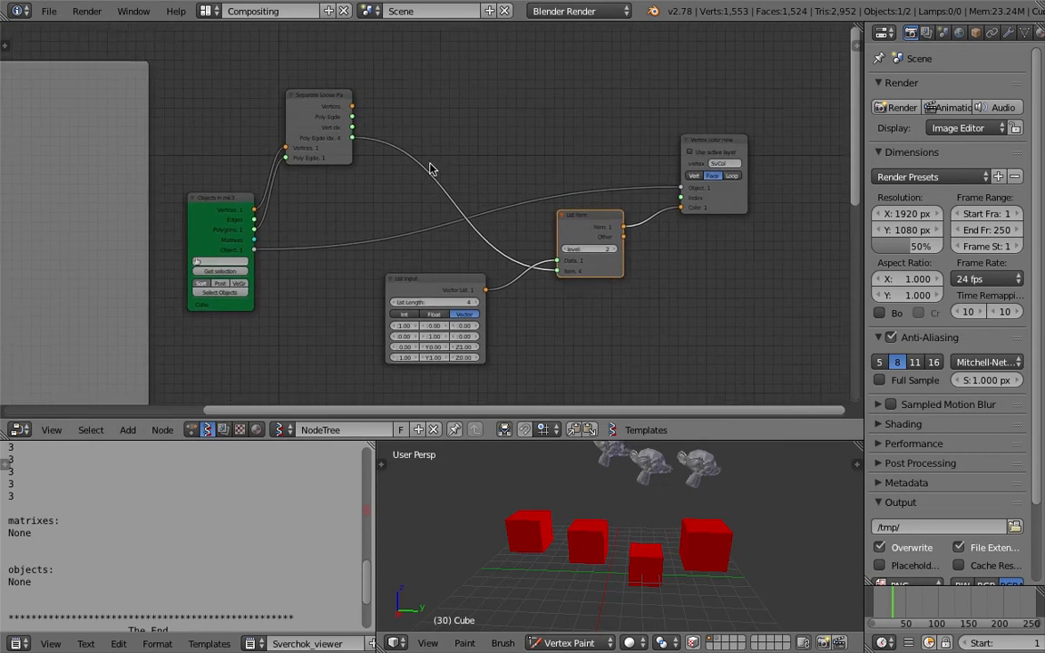
pyautogui.scroll(2, 426, 165)
pyautogui.hotkey('shift', 'a')
pyautogui.click(439, 110)
pyautogui.write('list j')
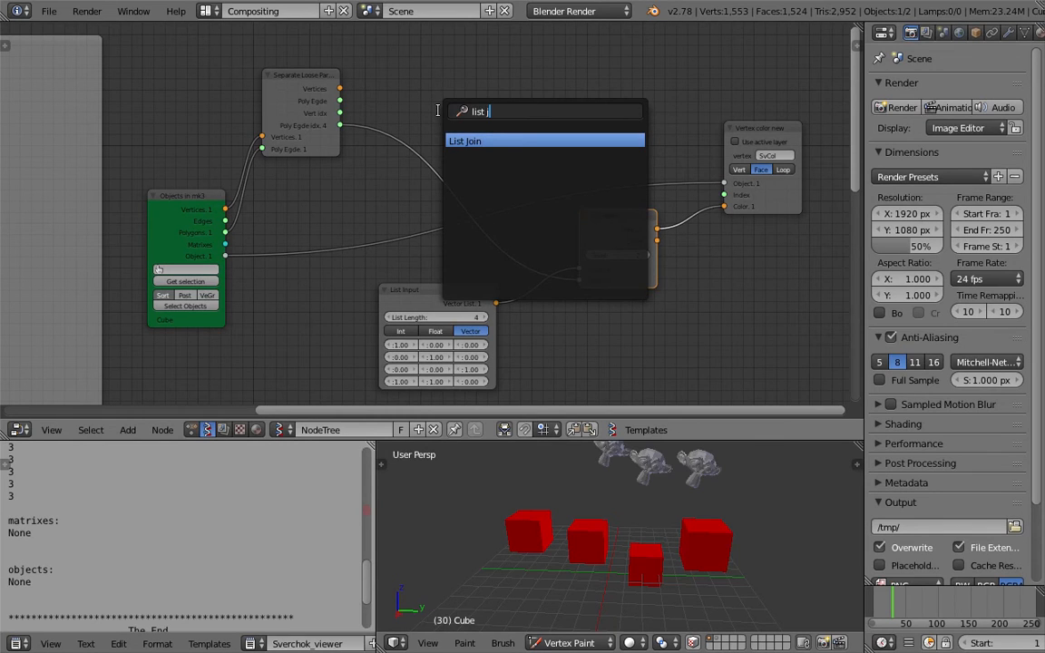
pyautogui.press('Return')
pyautogui.click(412, 116)
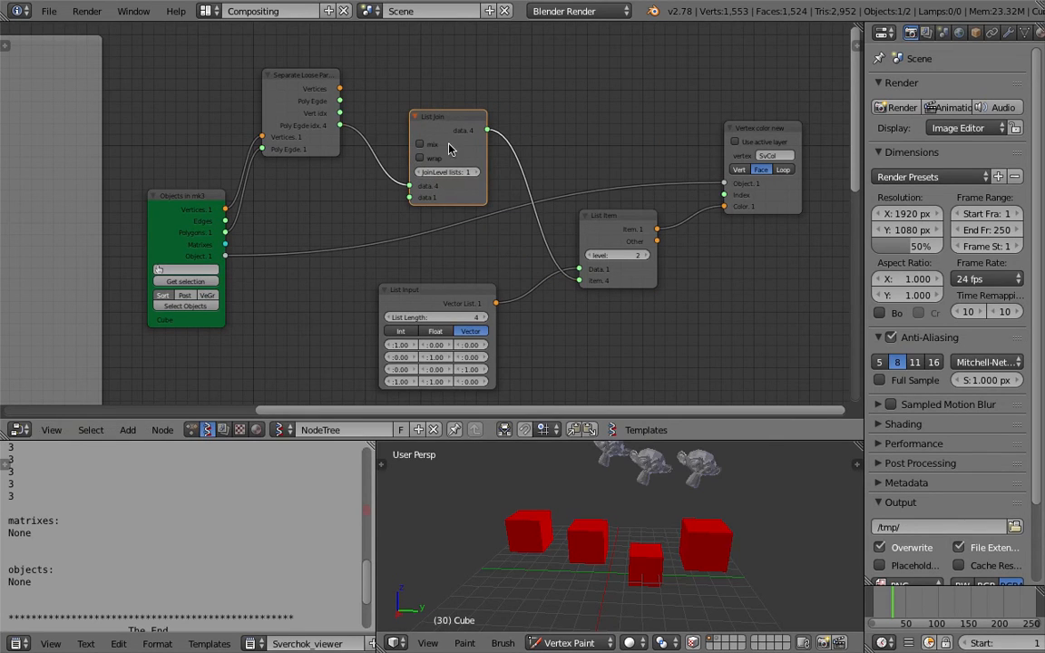
pyautogui.click(475, 173)
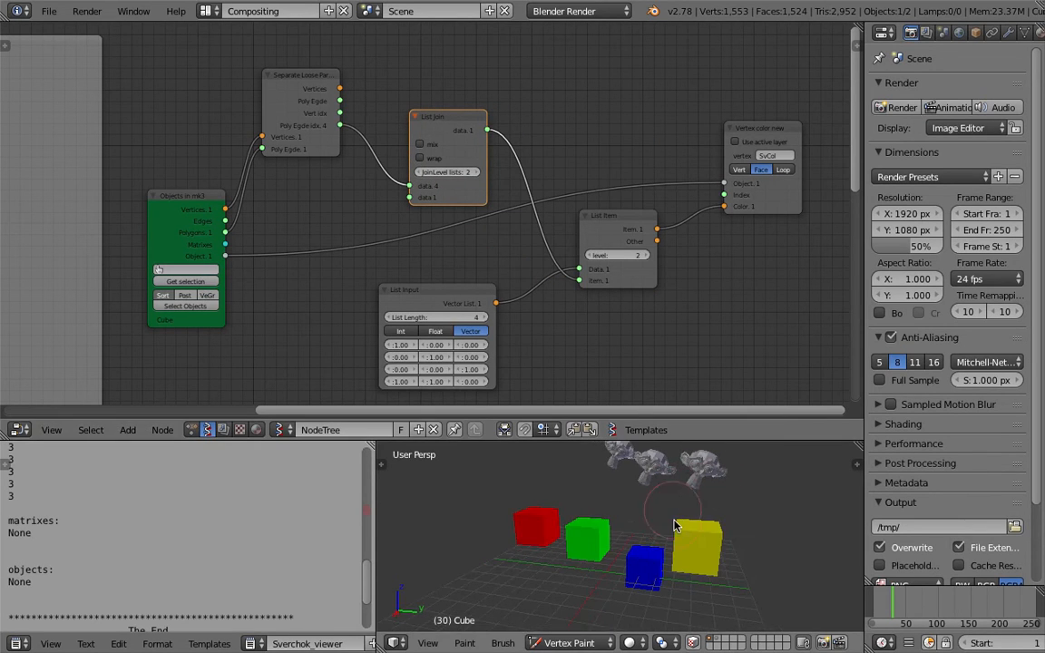
# Compare the List Input node's vectors with the colors of the four cubes.
pyautogui.moveTo(473, 332); pyautogui.dragTo(462, 239, button='middle')
pyautogui.scroll(3, 462, 240)
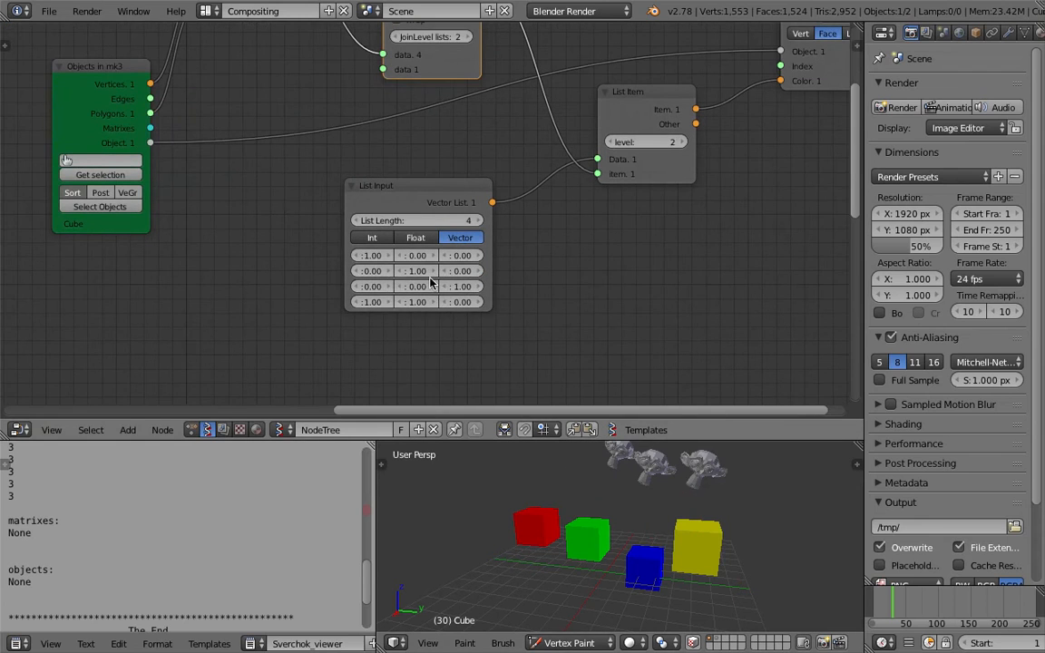
pyautogui.moveTo(593, 550); pyautogui.dragTo(620, 554, button='middle')
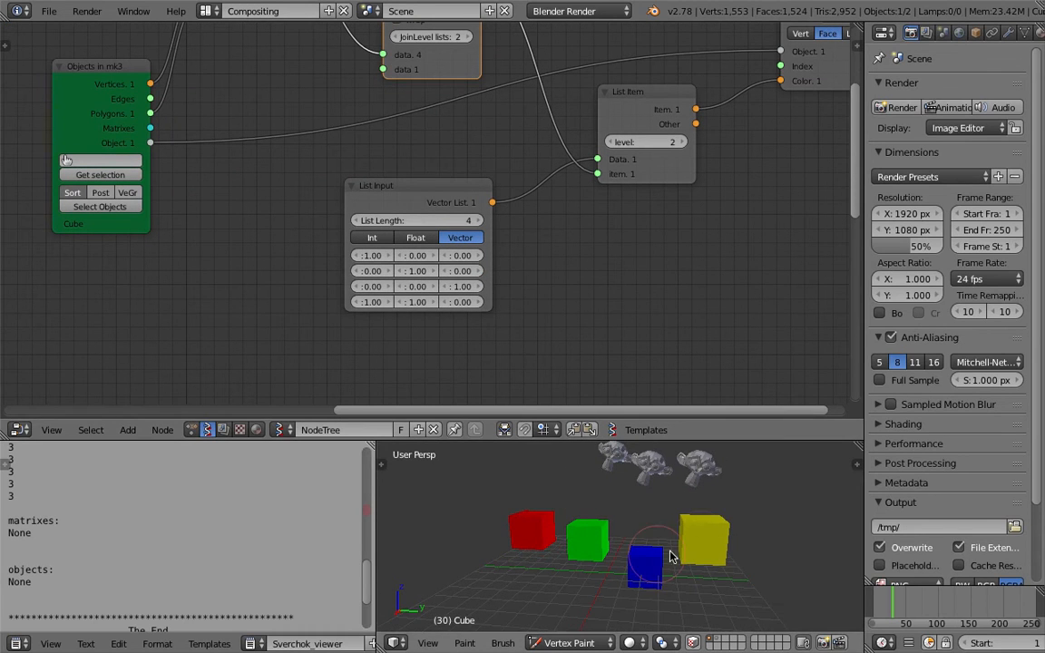
pyautogui.scroll(1, 394, 307)
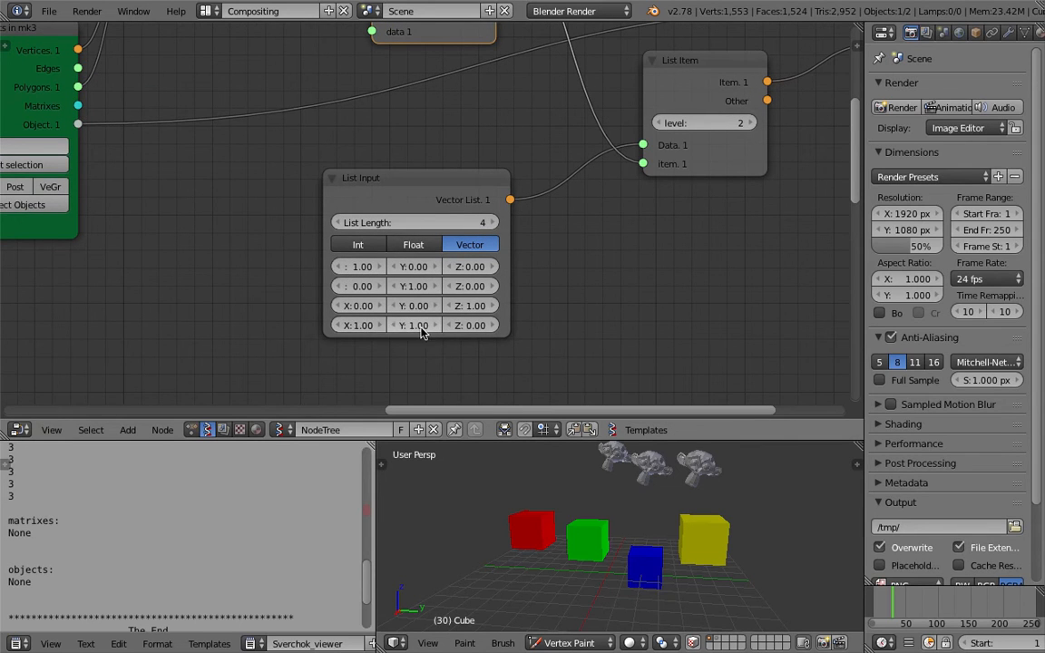
pyautogui.scroll(-1, 424, 329)
pyautogui.moveTo(707, 542); pyautogui.dragTo(725, 544, button='middle')
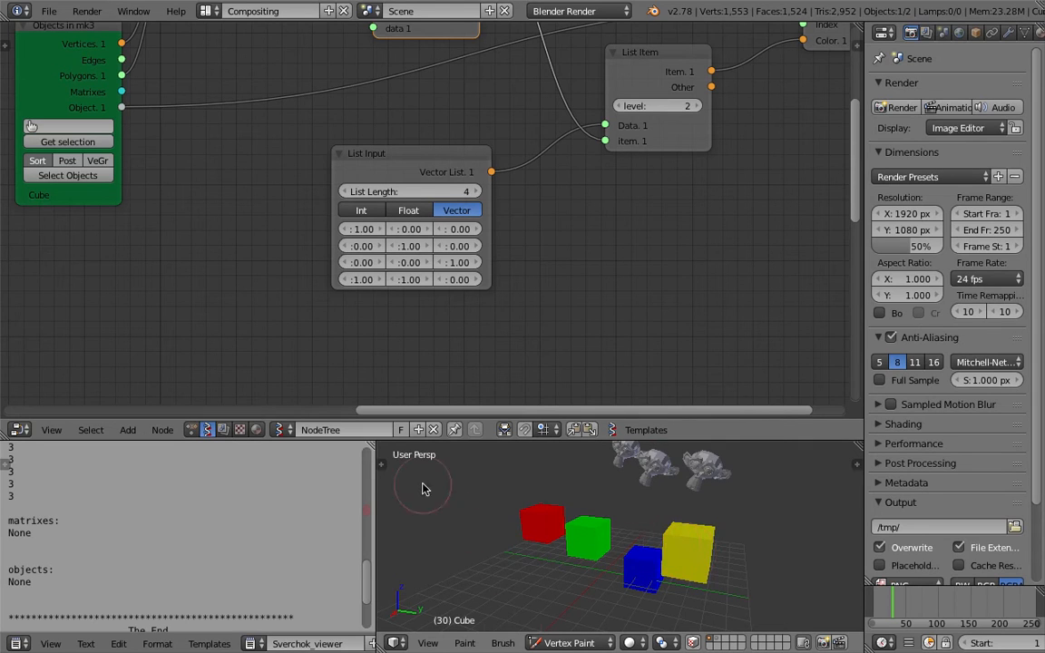
# Choose a darker yellow brush color and paint over parts of the red and green cubes.
pyautogui.press('t')
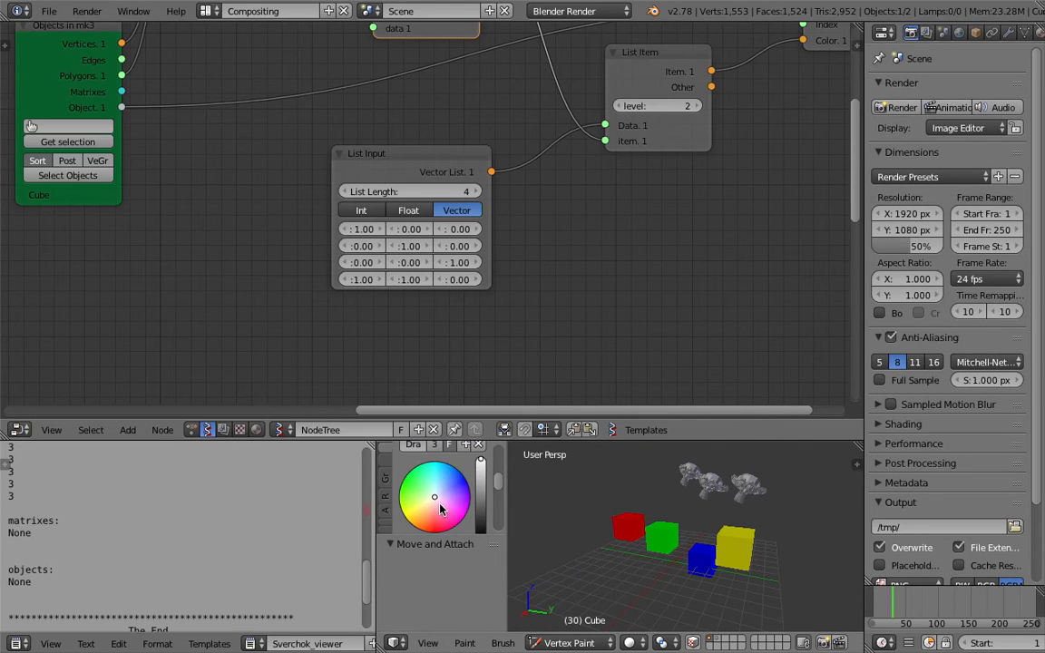
pyautogui.click(482, 497)
pyautogui.moveTo(619, 539); pyautogui.dragTo(635, 544)
pyautogui.moveTo(635, 544); pyautogui.dragTo(515, 537, button='middle')
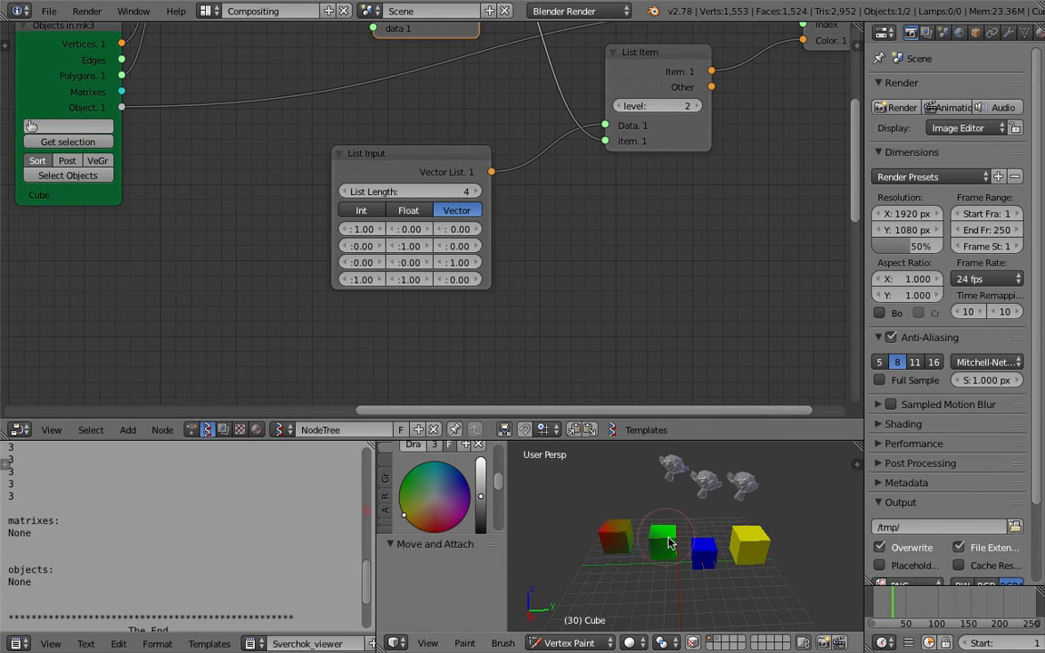
pyautogui.moveTo(761, 555)
pyautogui.mouseDown(button='middle')
pyautogui.moveTo(675, 526)
pyautogui.moveTo(659, 554)
pyautogui.mouseUp(button='middle')
pyautogui.moveTo(631, 513); pyautogui.dragTo(698, 540, button='middle')
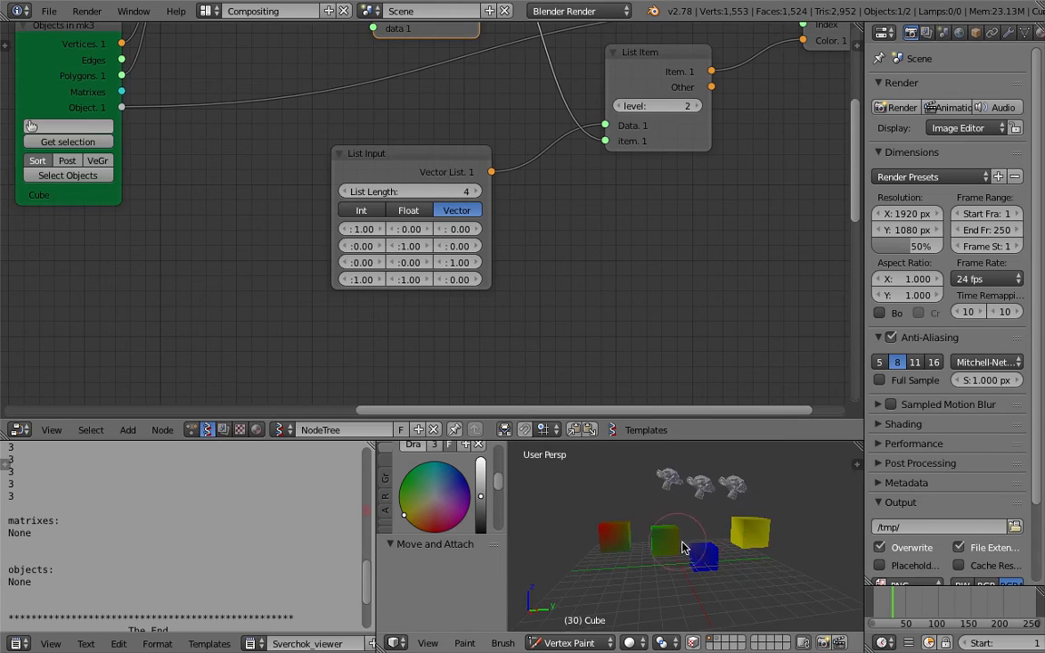
# Add a second vertex color layer to the cube mesh and paint purple over the cubes.
pyautogui.click(1008, 32)
pyautogui.click(1024, 33)
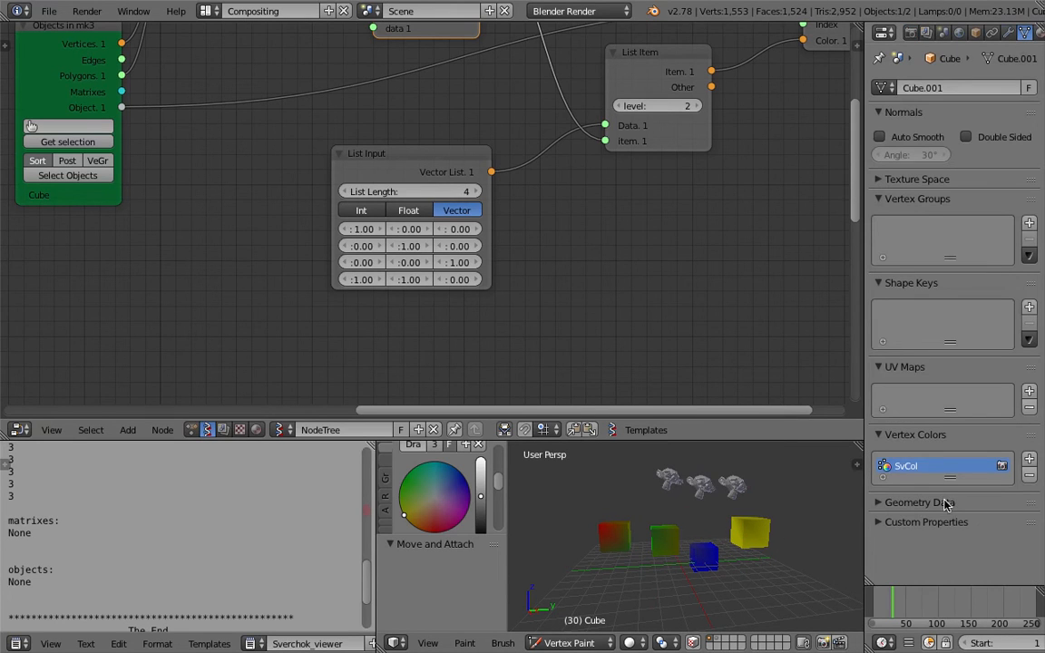
pyautogui.click(1028, 460)
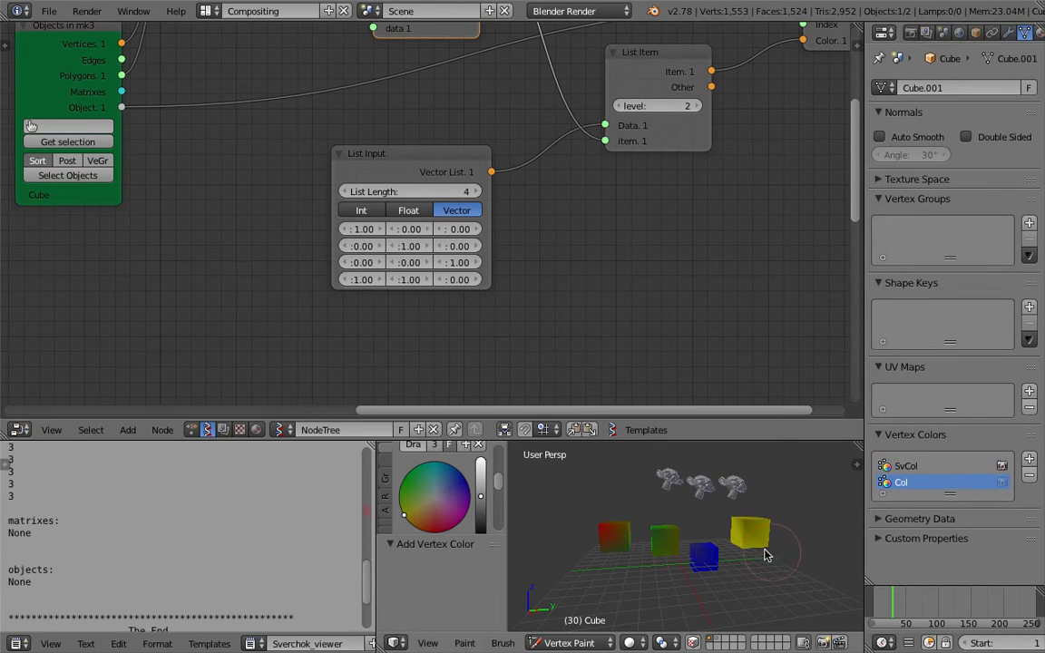
pyautogui.moveTo(660, 542)
pyautogui.mouseDown(button='middle')
pyautogui.moveTo(751, 527)
pyautogui.moveTo(758, 555)
pyautogui.moveTo(763, 543)
pyautogui.moveTo(635, 526)
pyautogui.mouseUp(button='middle')
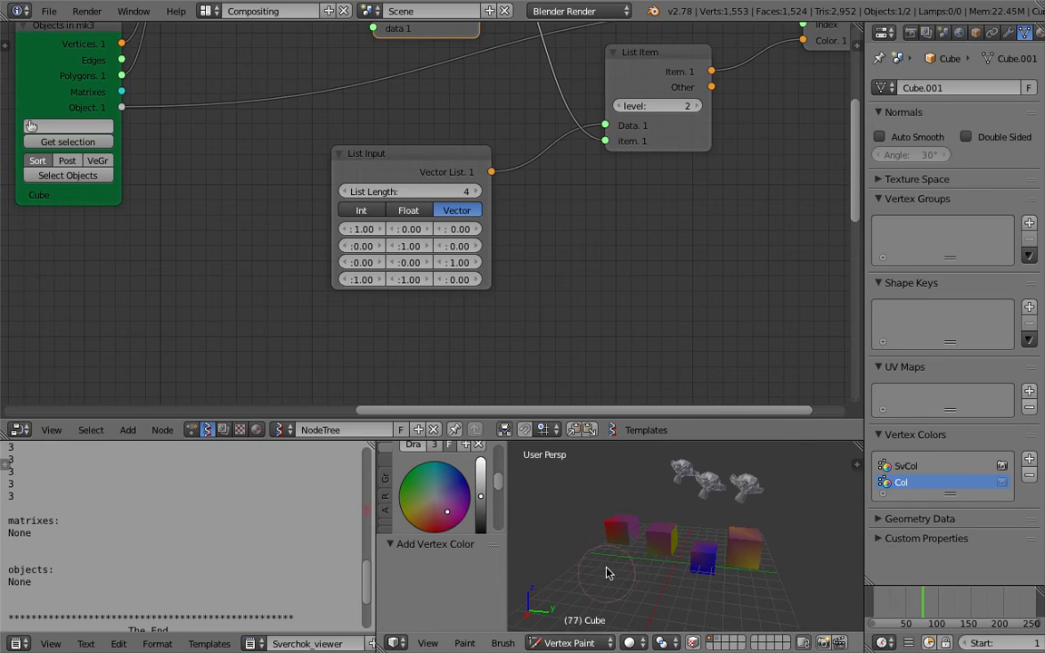
# Make SvCol the active vertex color layer of the cube mesh and return to Object Mode.
pyautogui.click(926, 465)
pyautogui.click(570, 643)
pyautogui.click(554, 624)
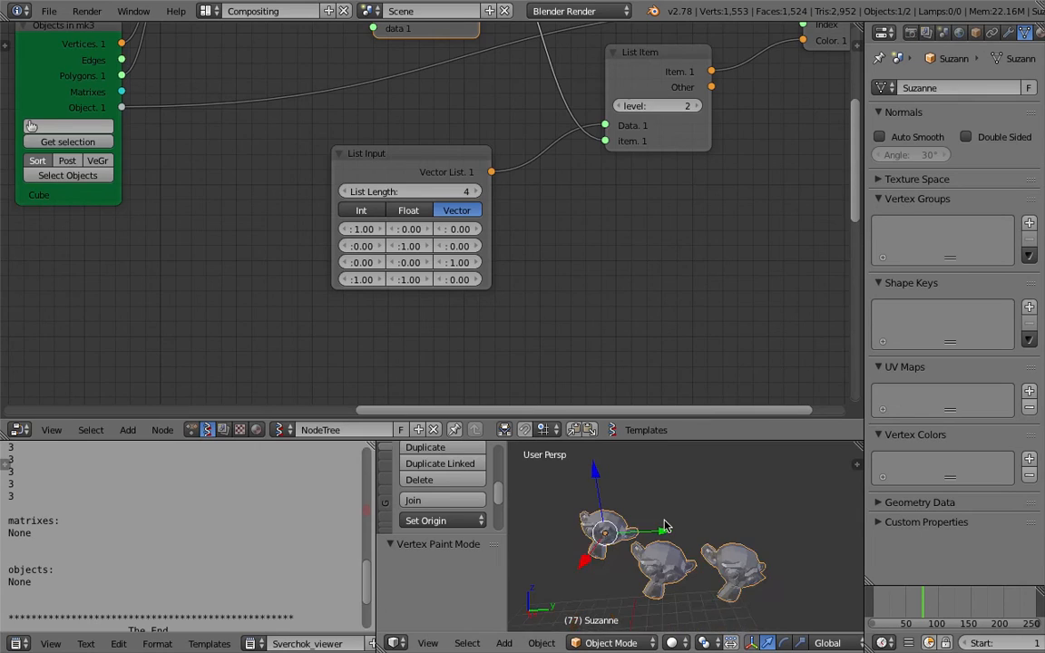
# Select both the joined cubes and the joined Suzanne heads and load the selection into the Objects in mk3 node.
pyautogui.scroll(-1, 239, 187)
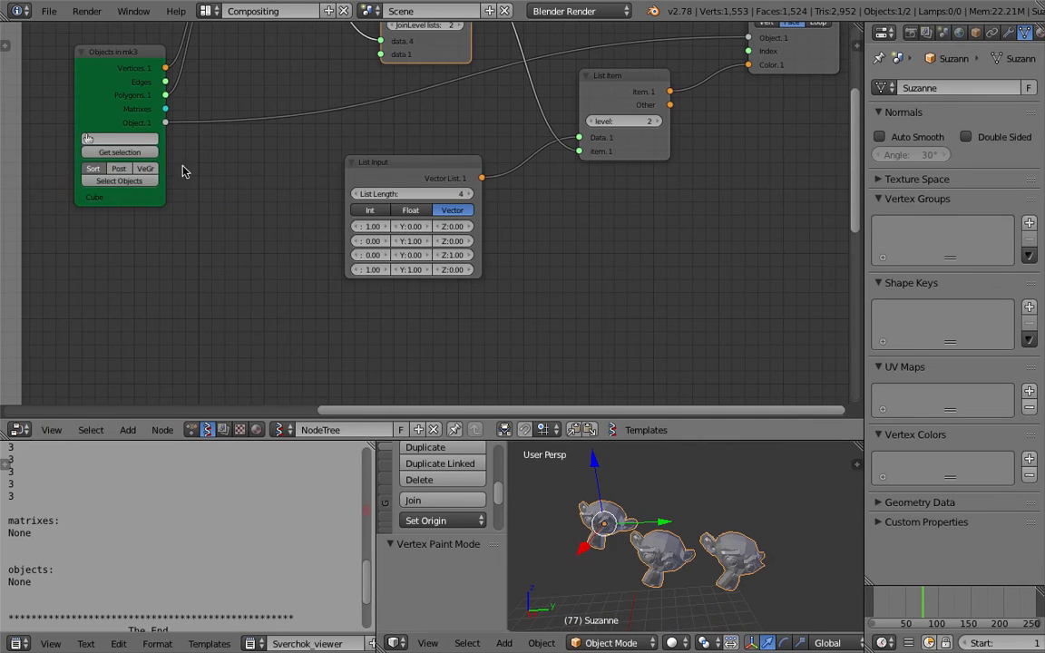
pyautogui.click(120, 182)
pyautogui.click(118, 152)
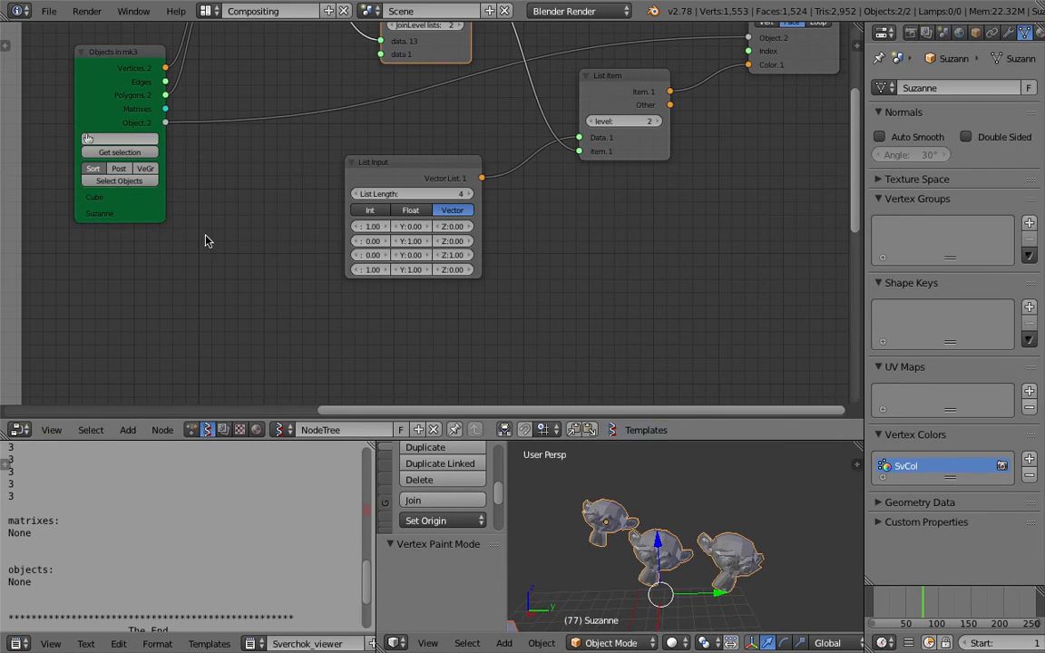
pyautogui.scroll(-1, 703, 598)
pyautogui.keyDown('shift'); pyautogui.moveTo(703, 603); pyautogui.dragTo(710, 545, button='middle'); pyautogui.keyUp('shift')
pyautogui.scroll(-2, 714, 564)
pyautogui.rightClick(715, 568)
pyautogui.keyDown('shift'); pyautogui.rightClick(708, 513); pyautogui.keyUp('shift')
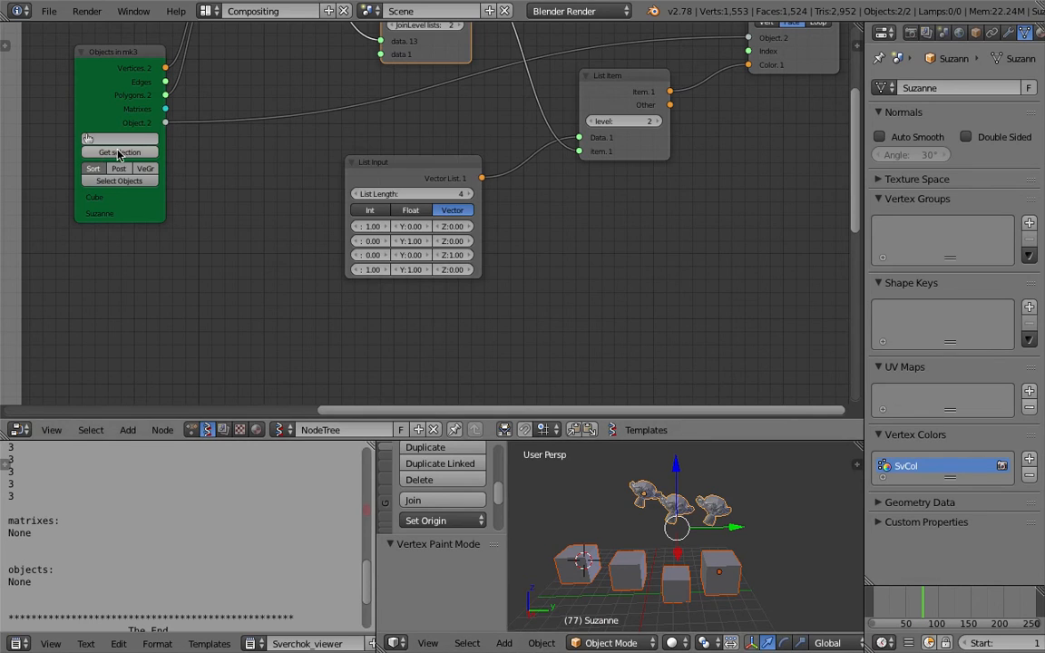
pyautogui.click(117, 152)
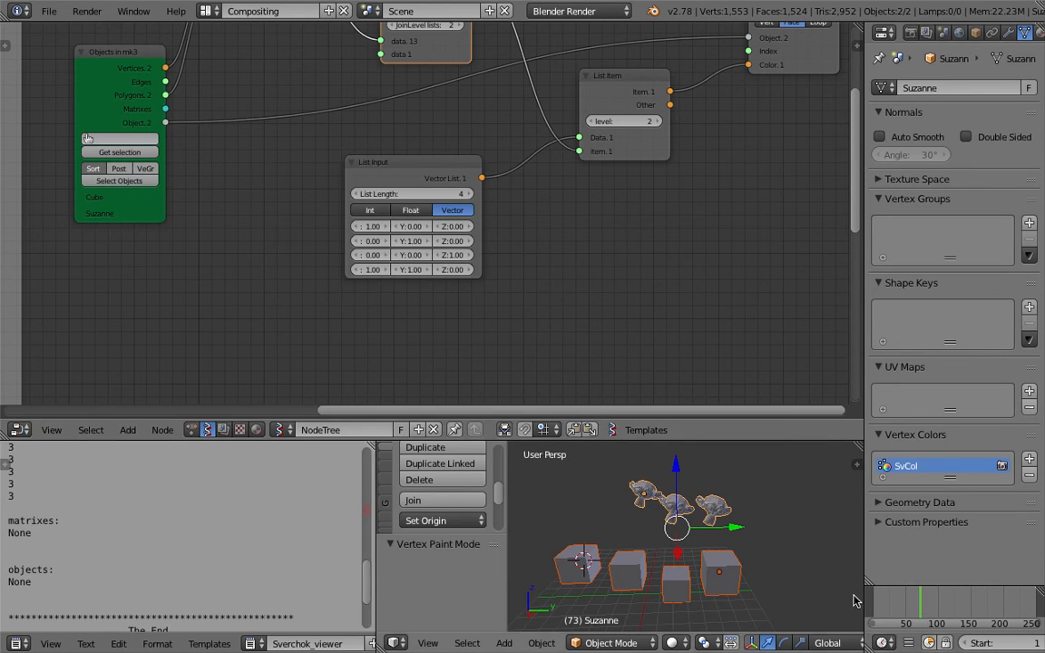
# Switch the Suzanne object to Vertex Paint mode and enlarge the 3D view to inspect its colors.
pyautogui.click(610, 643)
pyautogui.click(625, 566)
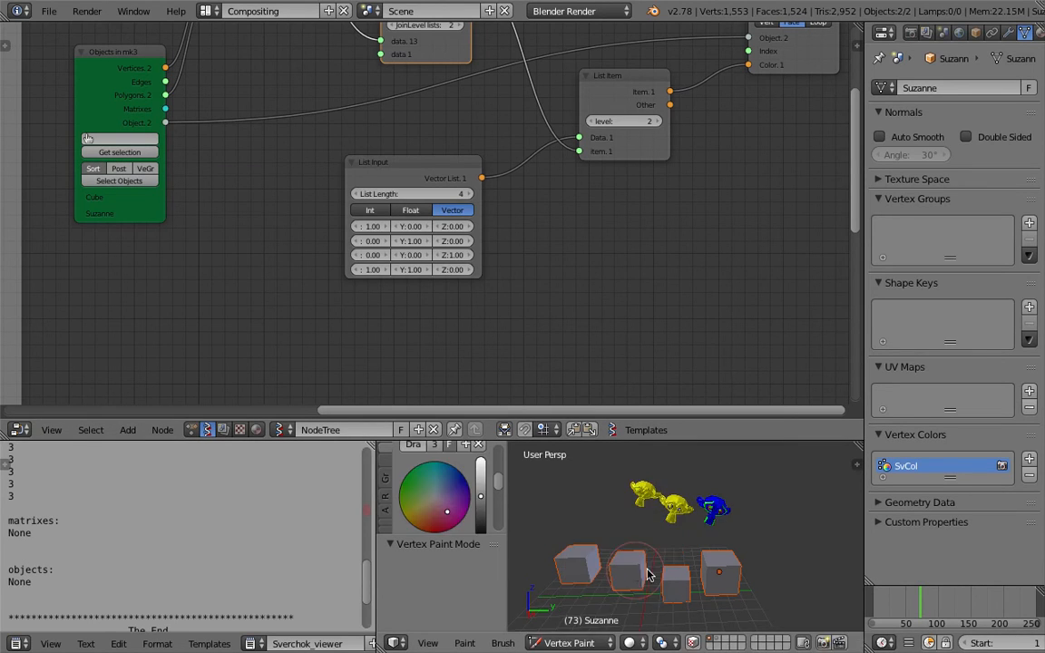
pyautogui.moveTo(691, 552); pyautogui.dragTo(696, 438, button='middle')
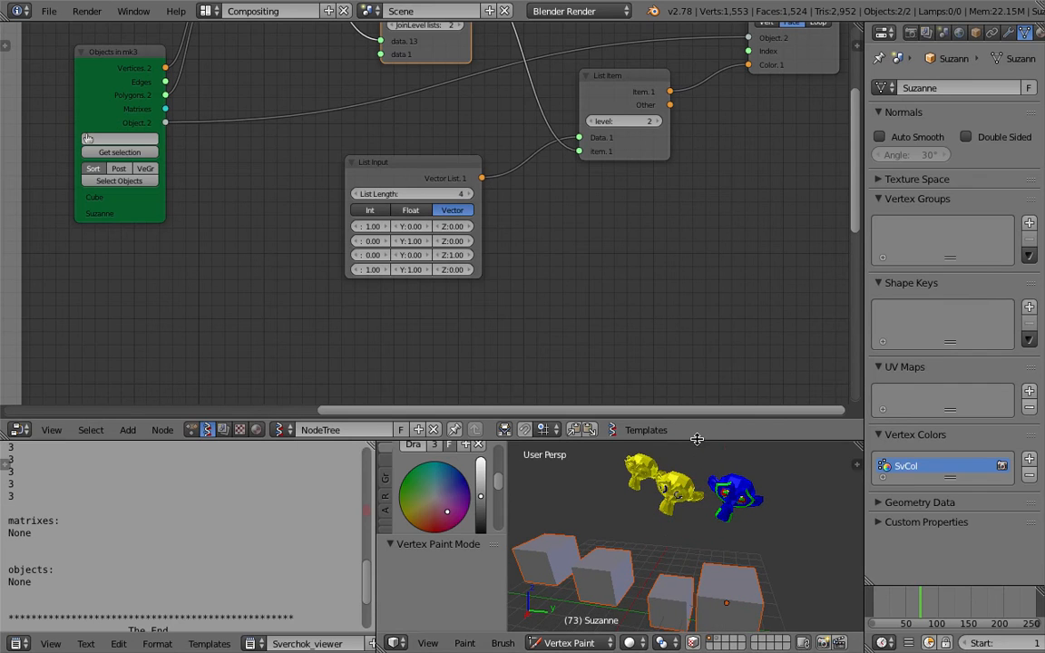
pyautogui.moveTo(697, 411); pyautogui.dragTo(695, 355)
pyautogui.scroll(-1, 669, 404)
pyautogui.moveTo(646, 424)
pyautogui.keyDown('shift'); pyautogui.mouseDown(button='middle')
pyautogui.moveTo(676, 478)
pyautogui.moveTo(639, 445)
pyautogui.mouseUp(button='middle'); pyautogui.keyUp('shift')
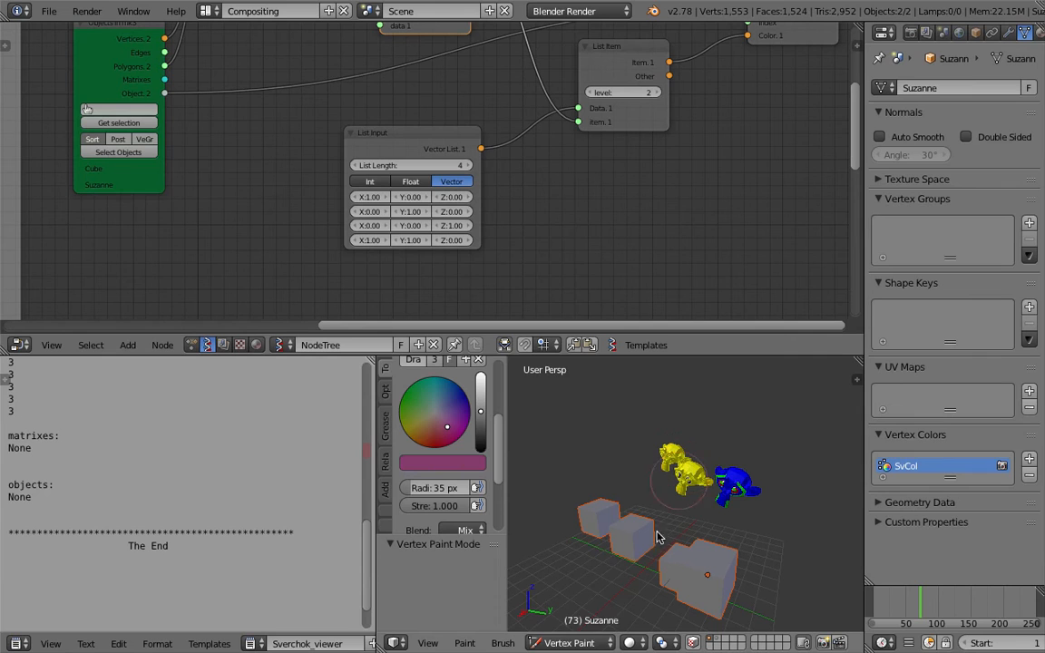
# Return to Object Mode, select only the Suzanne object and load it into the Objects in mk3 node.
pyautogui.click(570, 643)
pyautogui.click(555, 622)
pyautogui.moveTo(671, 508)
pyautogui.mouseDown(button='middle')
pyautogui.moveTo(712, 497)
pyautogui.moveTo(633, 494)
pyautogui.mouseUp(button='middle')
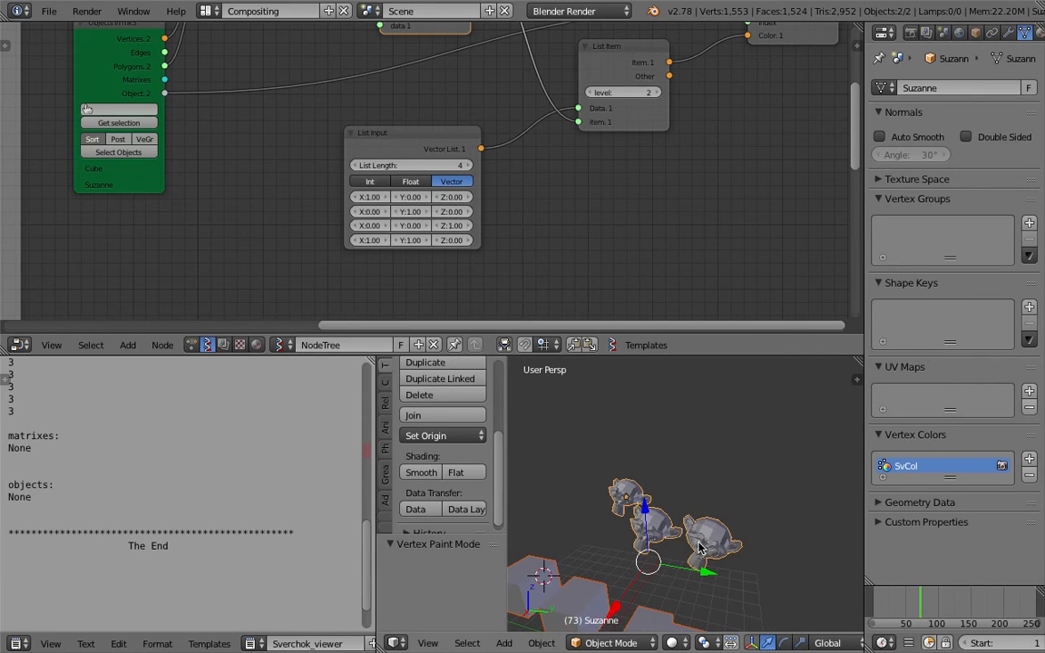
pyautogui.click(128, 122)
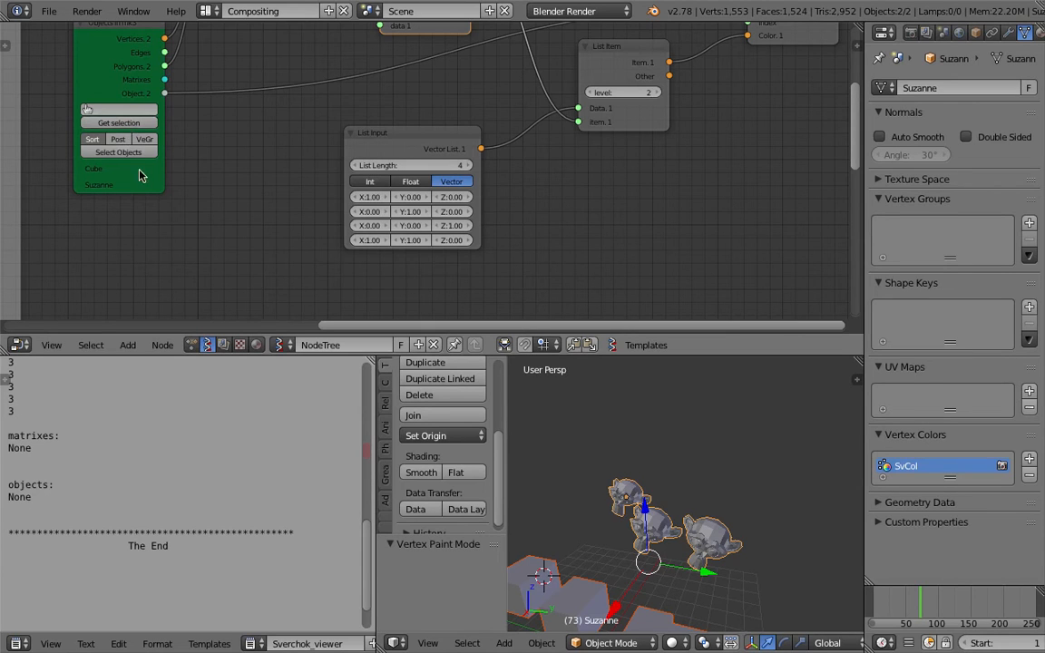
pyautogui.press('a')
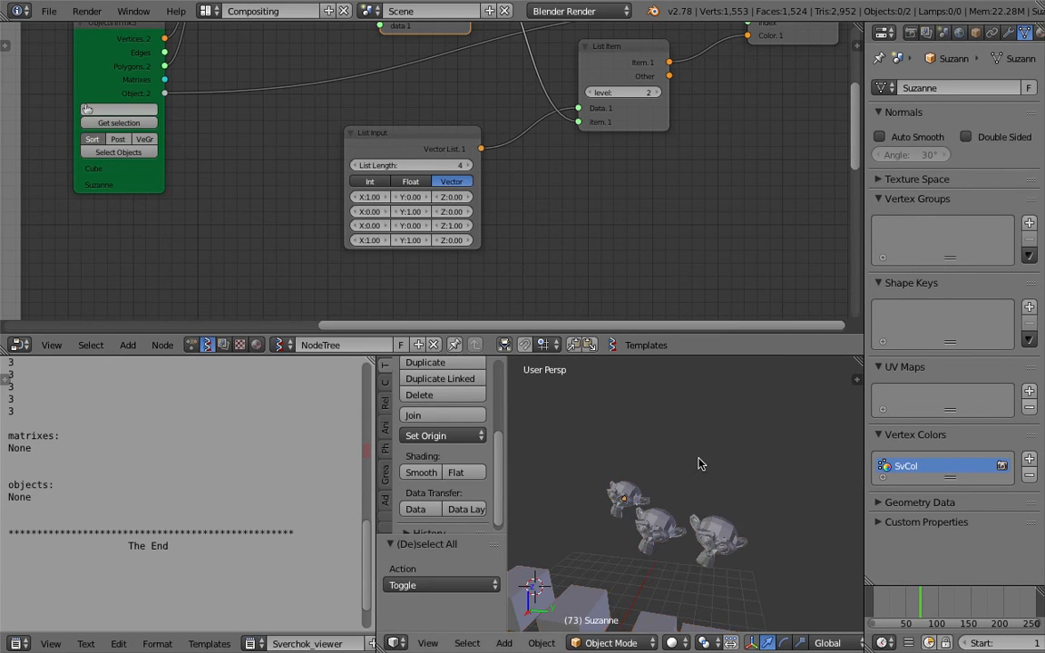
pyautogui.click(109, 122)
pyautogui.press('a')
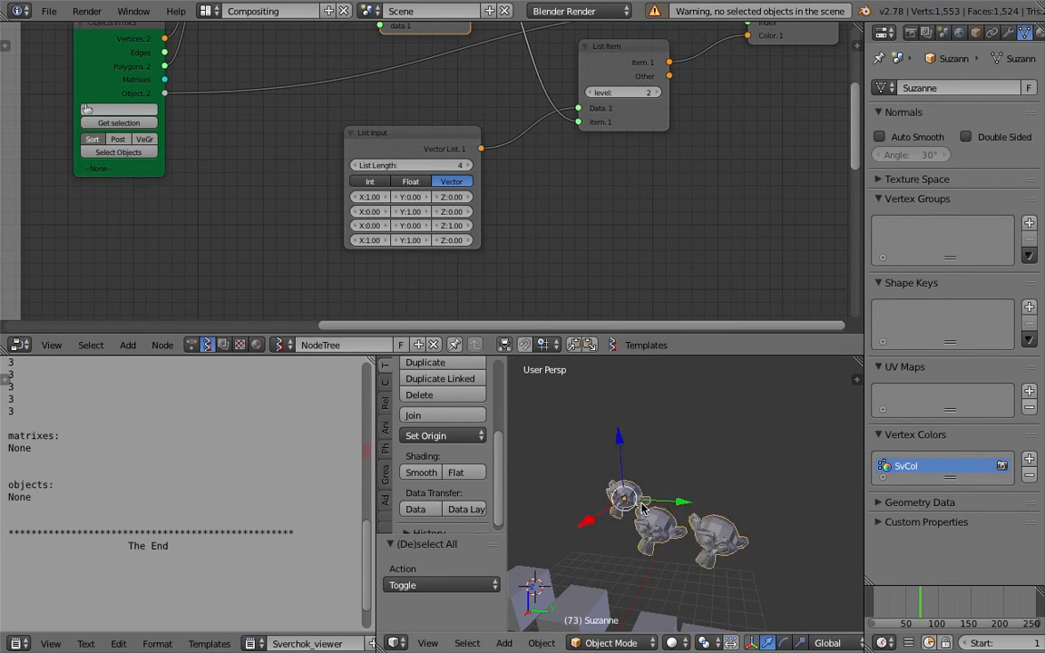
pyautogui.click(140, 125)
pyautogui.moveTo(680, 481); pyautogui.dragTo(691, 489, button='middle')
pyautogui.moveTo(237, 106); pyautogui.dragTo(207, 145, button='middle')
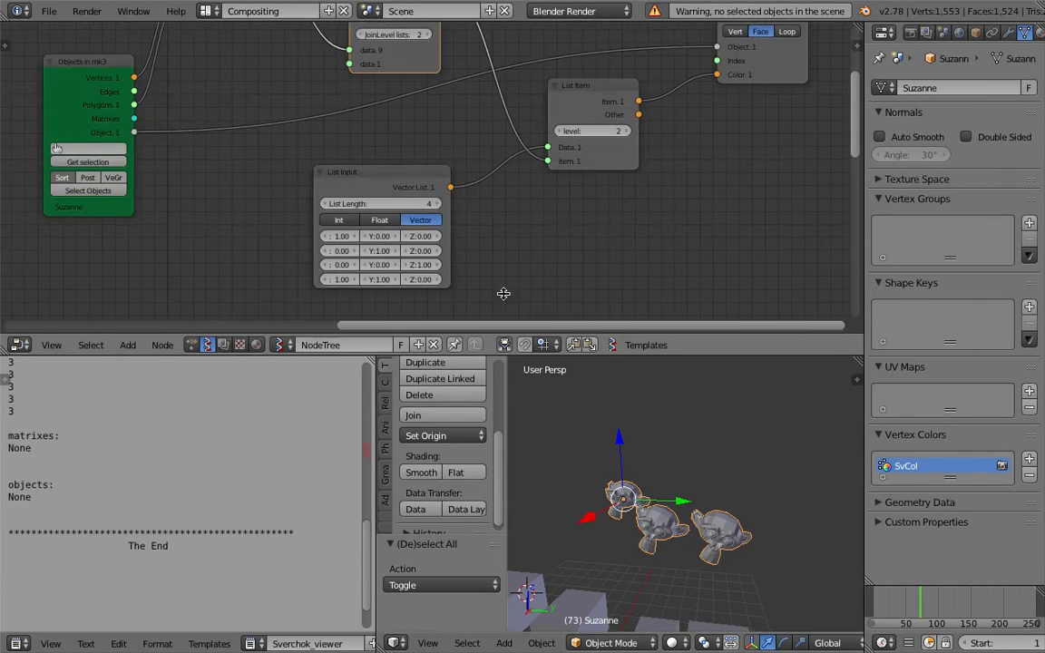
# Put the Suzanne object in Vertex Paint mode and examine the colors of its loose parts up close.
pyautogui.click(671, 643)
pyautogui.click(703, 551)
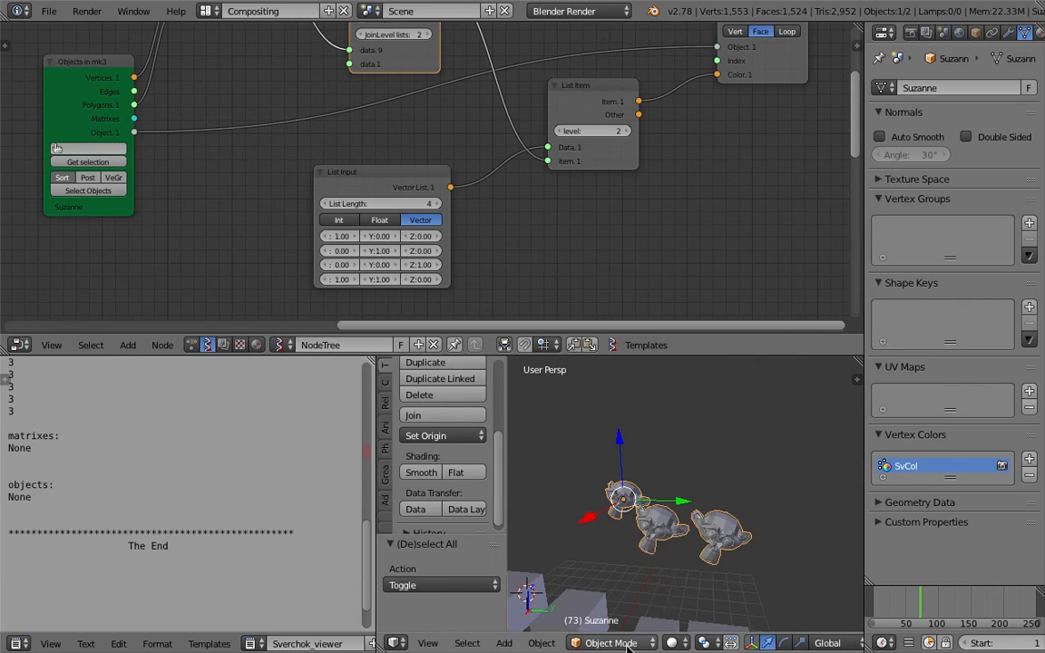
pyautogui.click(617, 643)
pyautogui.click(638, 568)
pyautogui.scroll(3, 704, 511)
pyautogui.moveTo(649, 558)
pyautogui.mouseDown(button='middle')
pyautogui.moveTo(703, 511)
pyautogui.moveTo(704, 491)
pyautogui.moveTo(664, 518)
pyautogui.moveTo(742, 501)
pyautogui.moveTo(717, 529)
pyautogui.moveTo(666, 546)
pyautogui.moveTo(559, 492)
pyautogui.moveTo(609, 497)
pyautogui.mouseUp(button='middle')
pyautogui.scroll(3, 718, 527)
pyautogui.scroll(-3, 753, 526)
pyautogui.scroll(-2, 560, 491)
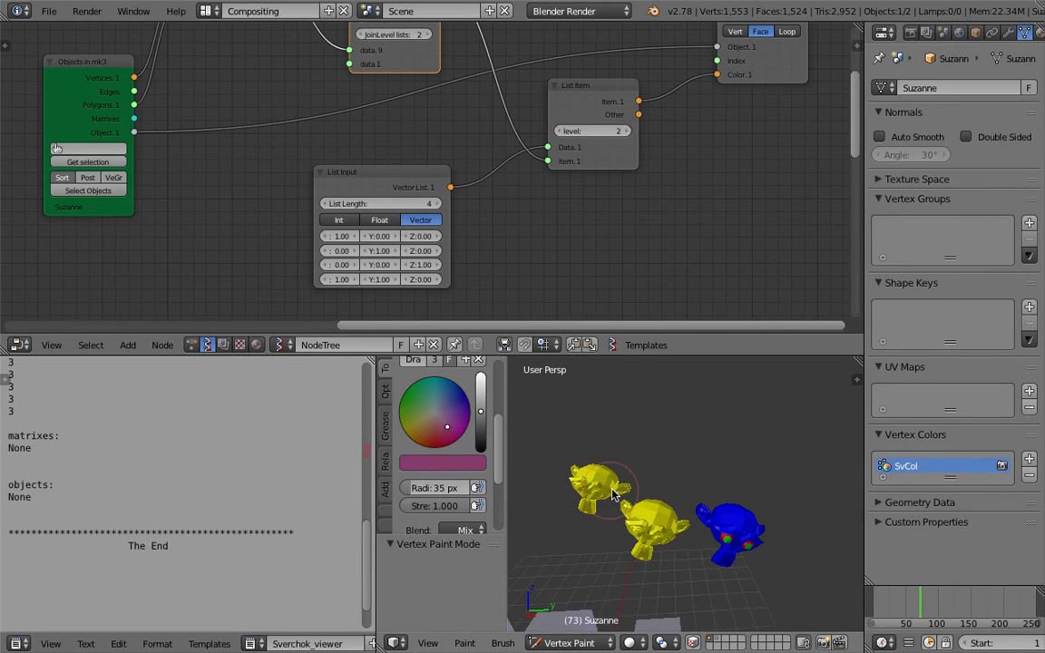
# Delete the List Input node and add a Random Vector MK2 node in its place.
pyautogui.click(375, 180)
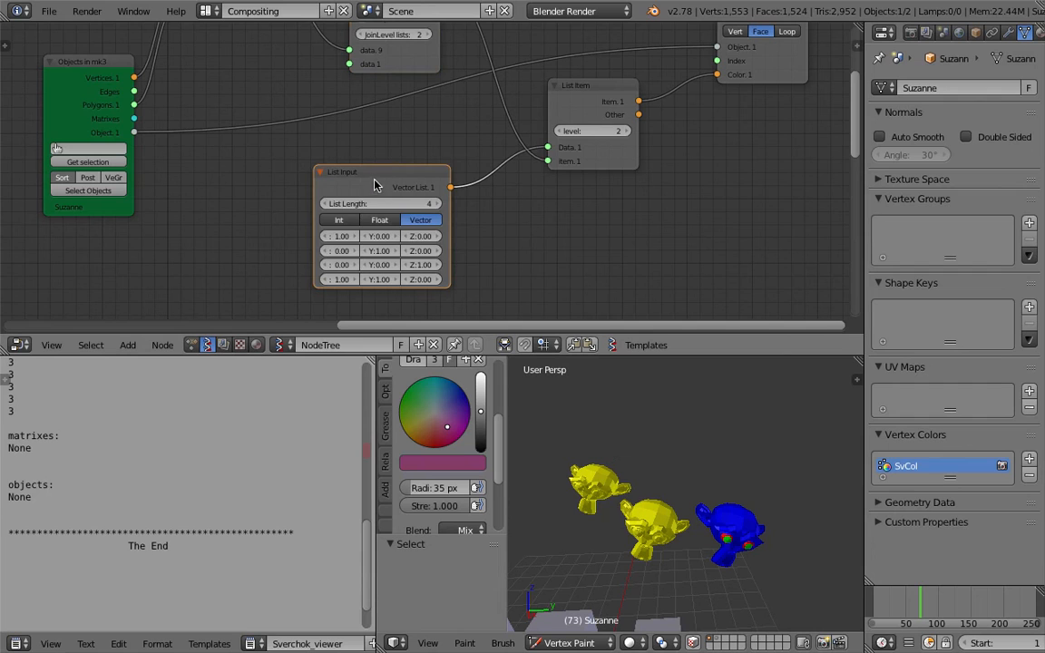
pyautogui.press('x')
pyautogui.hotkey('shift', 'a')
pyautogui.click(360, 181)
pyautogui.write('rndom')
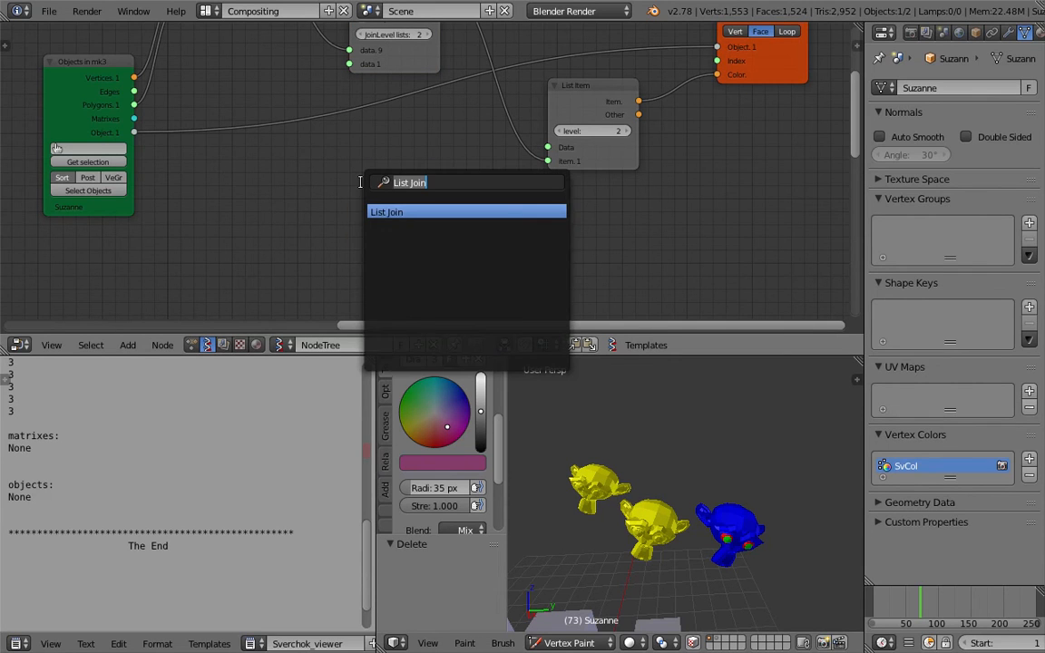
pyautogui.write('random')
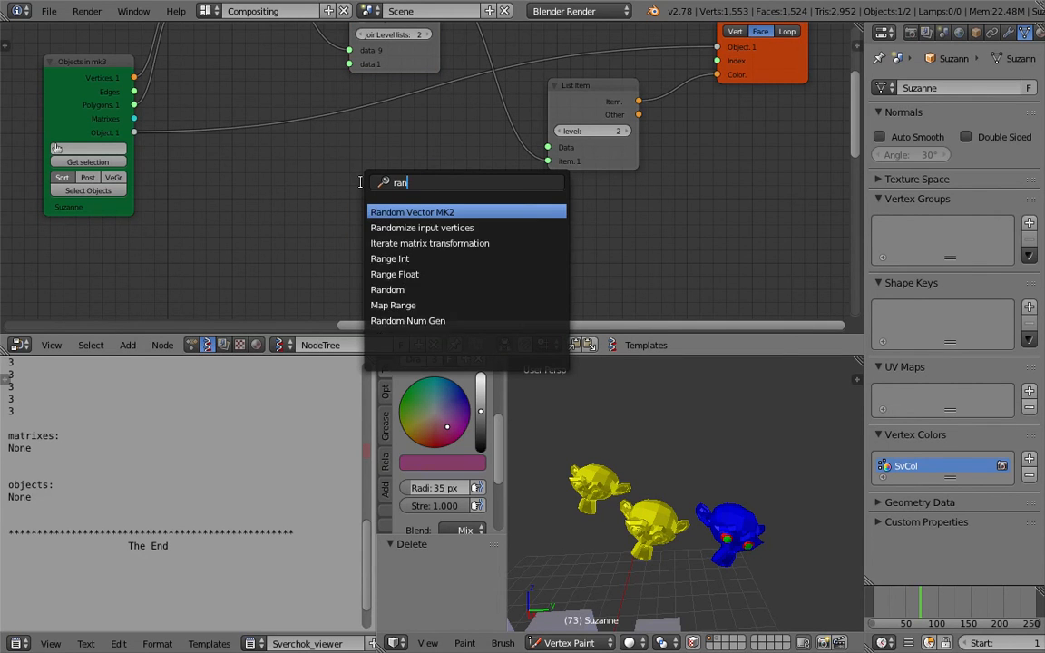
pyautogui.press('Return')
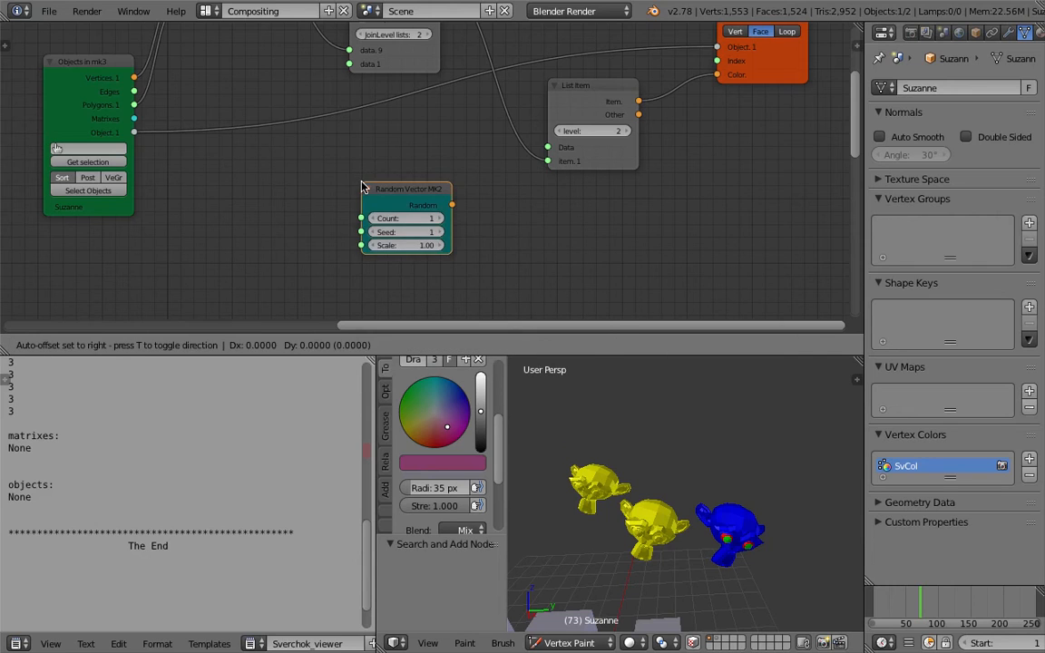
pyautogui.click(267, 180)
# Set the Random Vector count to 30 and seed to 19, and connect its Random output to the List Item node's Data input.
pyautogui.moveTo(319, 210)
pyautogui.mouseDown()
pyautogui.moveTo(328, 209)
pyautogui.moveTo(325, 191)
pyautogui.mouseUp()
pyautogui.scroll(-1, 147, 131)
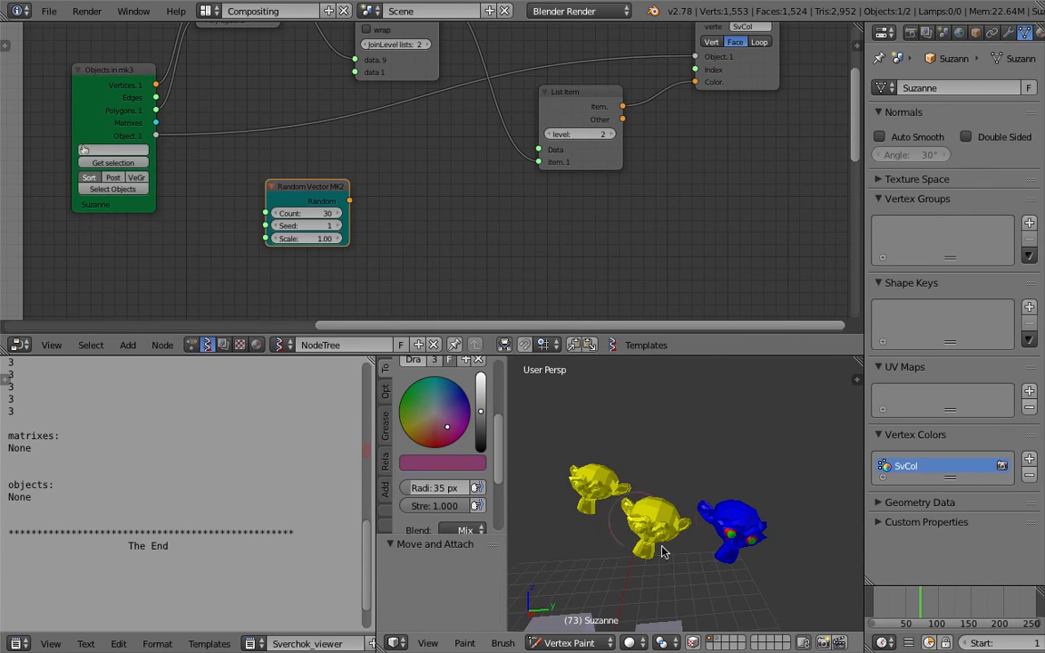
pyautogui.moveTo(330, 185); pyautogui.dragTo(537, 149)
pyautogui.moveTo(353, 234); pyautogui.dragTo(407, 275)
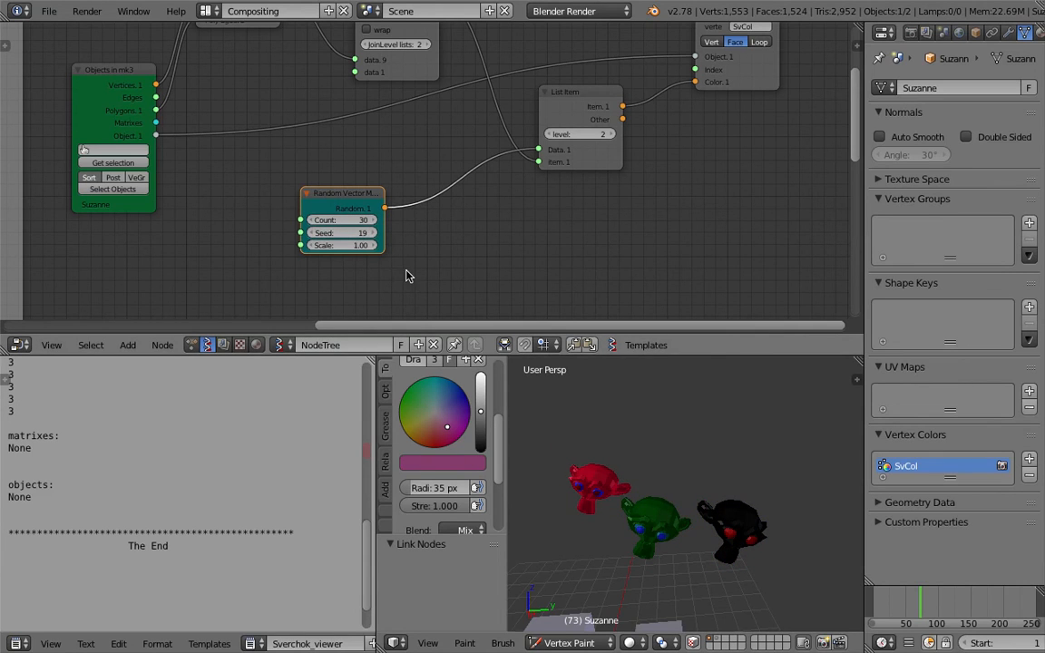
pyautogui.press('g')
pyautogui.click(363, 281)
# Insert a math node between the Random Vector and List Item nodes and set its function to Absolute.
pyautogui.hotkey('shift', 'a')
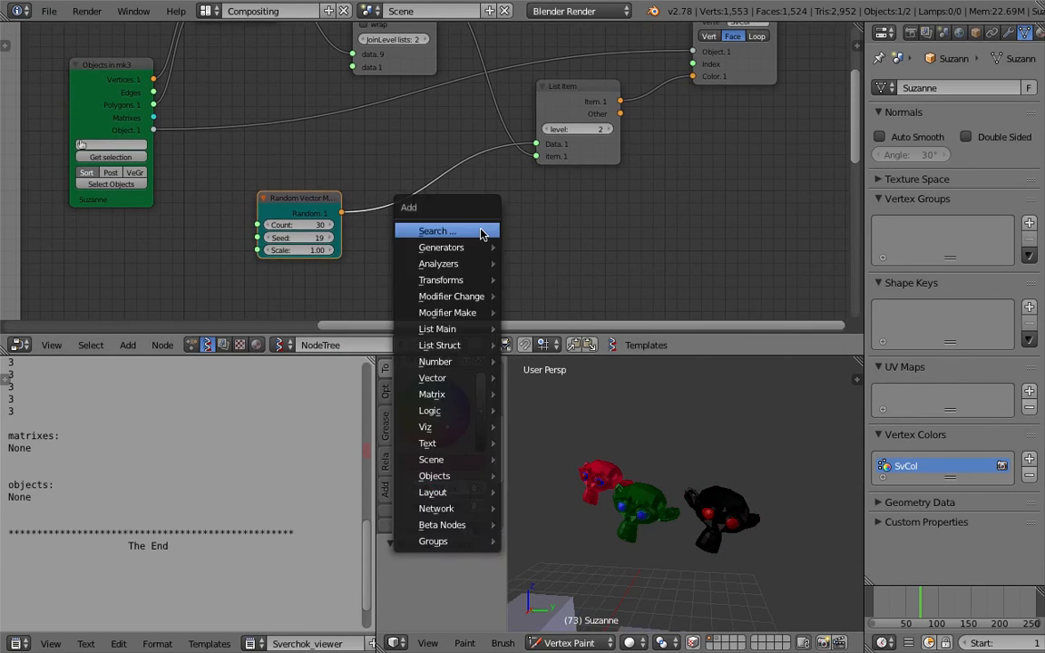
pyautogui.click(480, 232)
pyautogui.write('math')
pyautogui.press('Down')
pyautogui.press('Return')
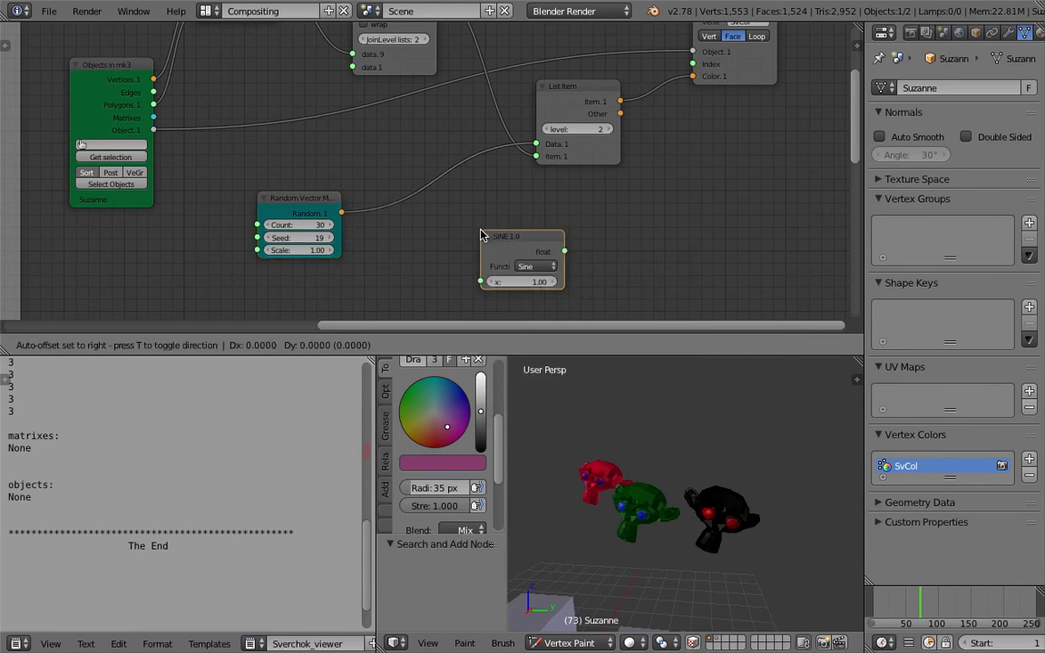
pyautogui.click(403, 175)
pyautogui.click(444, 199)
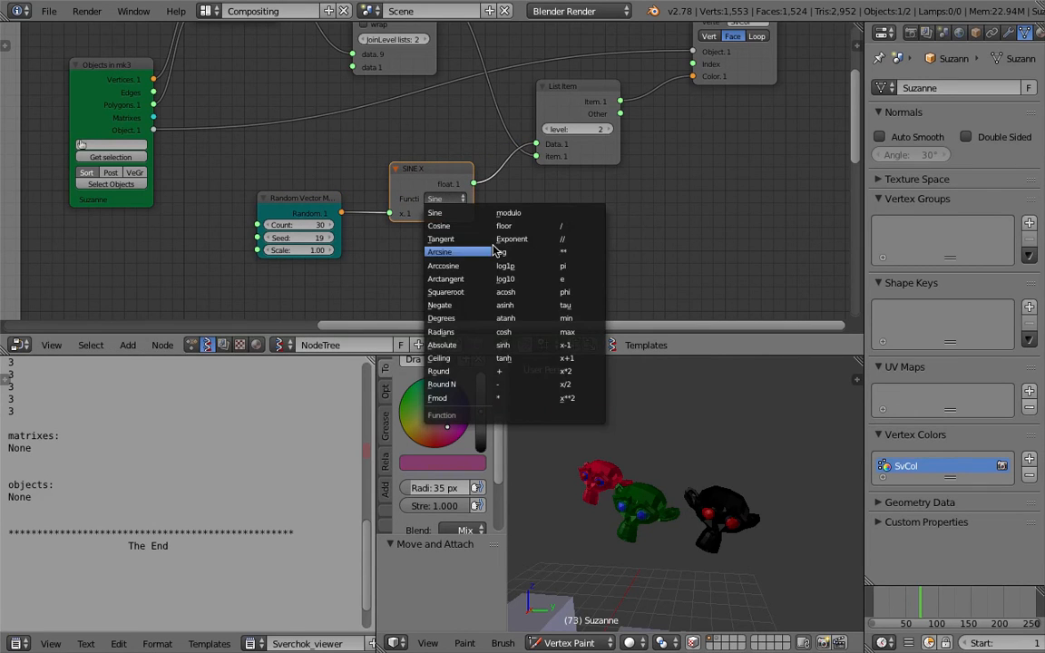
pyautogui.click(444, 345)
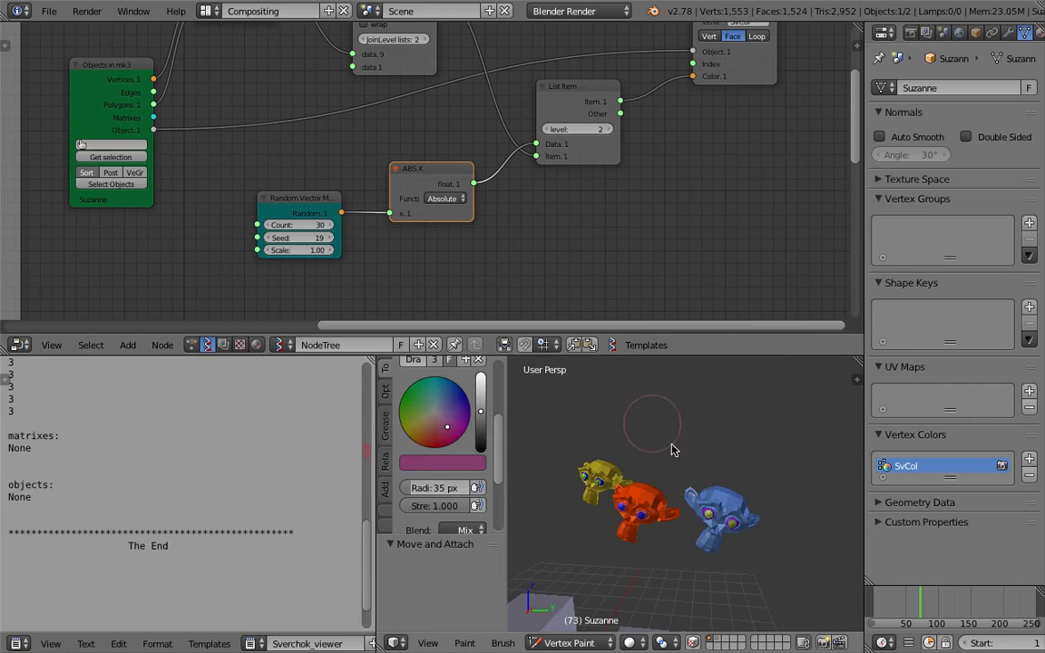
# Change the Random Vector count to 38 and the seed to 79.
pyautogui.moveTo(672, 447); pyautogui.dragTo(702, 473, button='middle')
pyautogui.moveTo(307, 228); pyautogui.dragTo(415, 237)
pyautogui.click(306, 229)
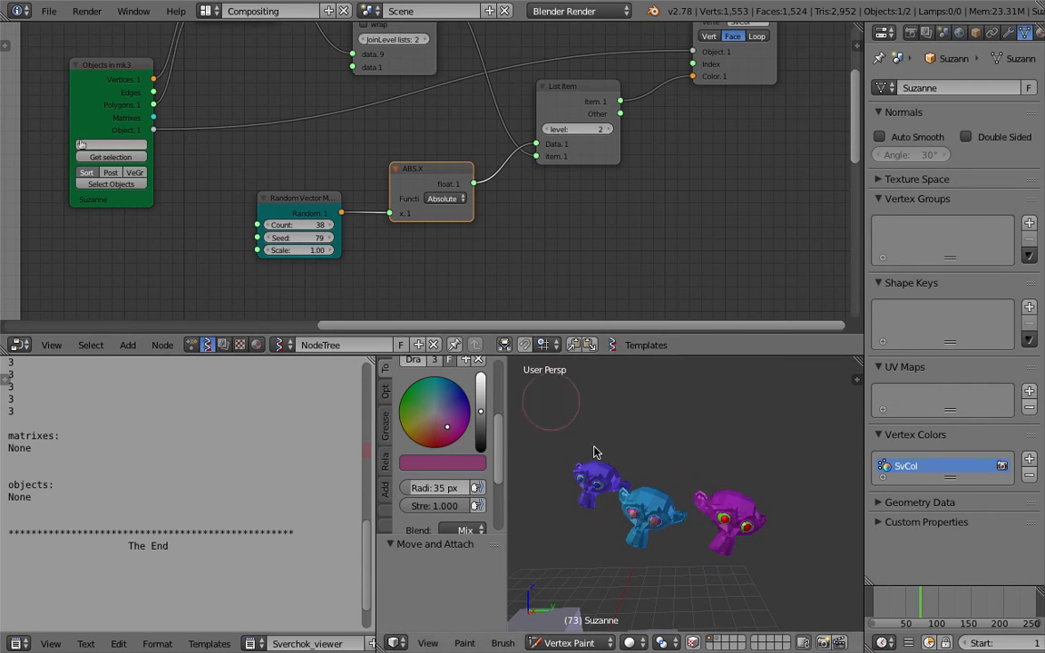
# Return to Object Mode, hide the 3D view's tool shelf and duplicate the Suzanne object once.
pyautogui.click(570, 642)
pyautogui.click(558, 620)
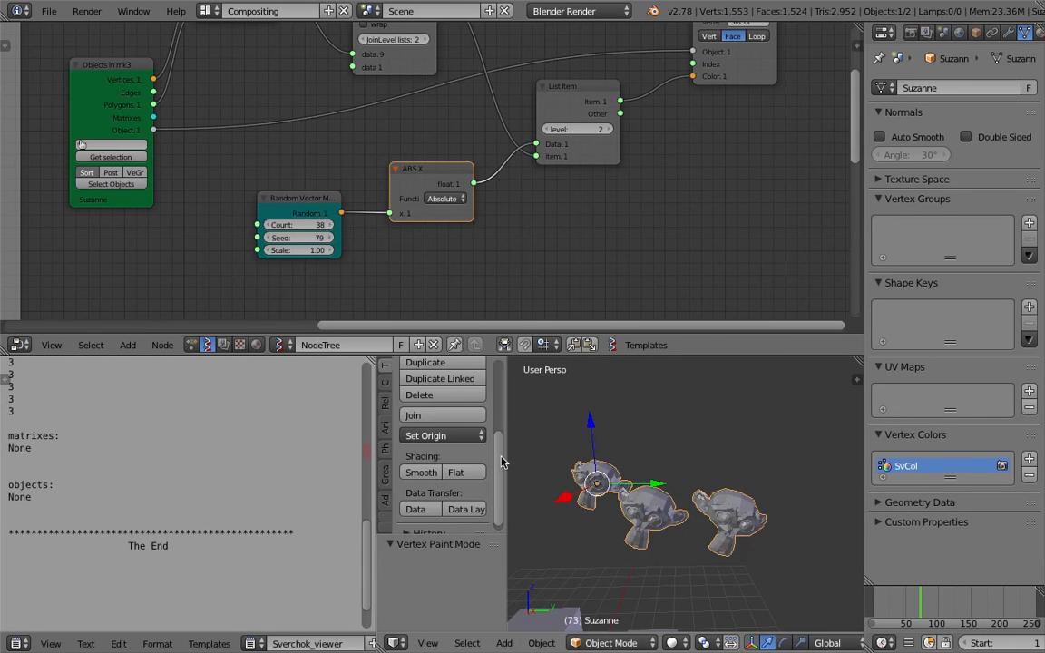
pyautogui.press('t')
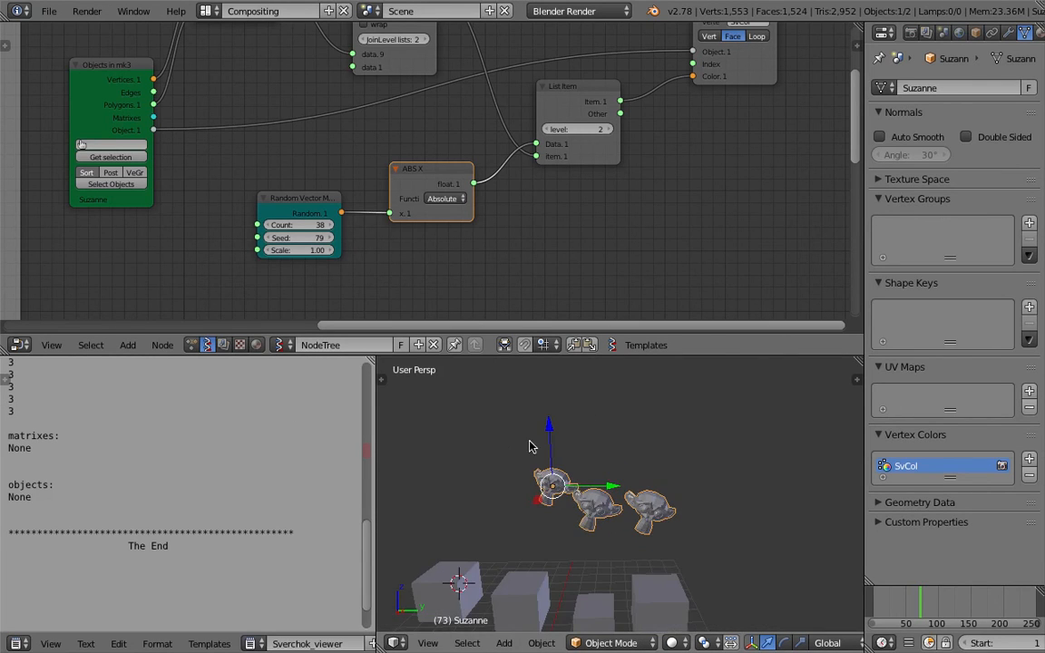
pyautogui.hotkey('shift', 'd')
pyautogui.click(629, 437)
# Duplicate the two Suzanne objects, and duplicate the resulting four again to form a four-row grid of heads.
pyautogui.keyDown('shift'); pyautogui.rightClick(623, 536); pyautogui.keyUp('shift')
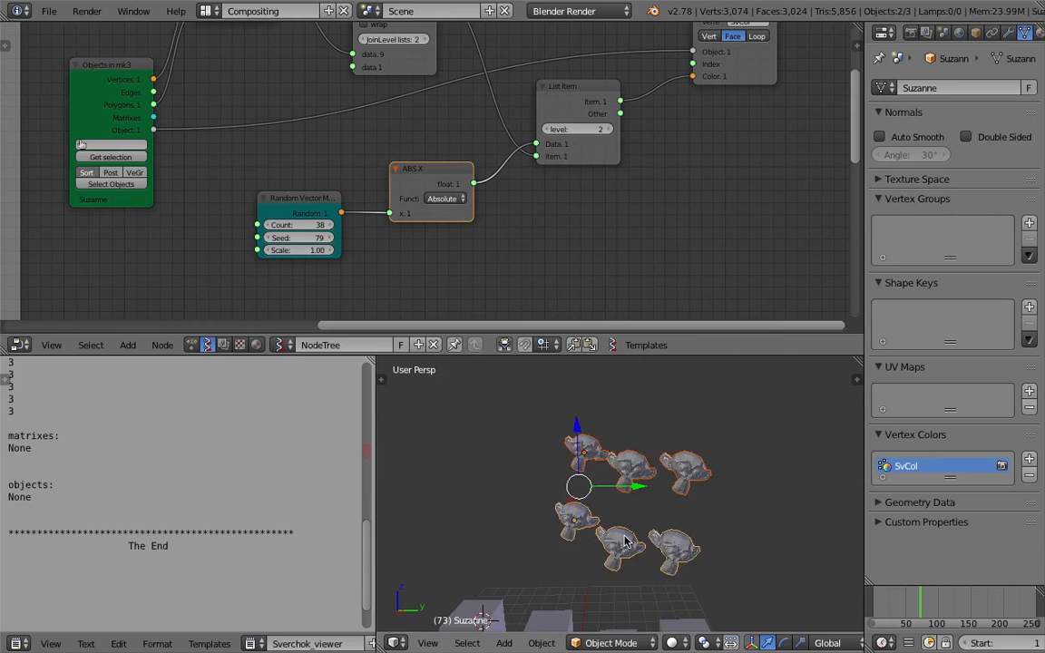
pyautogui.scroll(-3, 620, 526)
pyautogui.hotkey('shift', 'd')
pyautogui.click(533, 493)
pyautogui.keyDown('shift'); pyautogui.moveTo(533, 493); pyautogui.dragTo(546, 500, button='middle'); pyautogui.keyUp('shift')
pyautogui.keyDown('shift'); pyautogui.rightClick(626, 483); pyautogui.keyUp('shift')
pyautogui.keyDown('shift'); pyautogui.rightClick(642, 525); pyautogui.keyUp('shift')
pyautogui.hotkey('shift', 'd')
pyautogui.click(651, 457)
# Join all the Suzanne objects into one and load it into the Objects in mk3 node.
pyautogui.keyDown('shift'); pyautogui.rightClick(654, 483); pyautogui.keyUp('shift')
pyautogui.keyDown('shift'); pyautogui.rightClick(567, 470); pyautogui.keyUp('shift')
pyautogui.keyDown('shift'); pyautogui.rightClick(646, 526); pyautogui.keyUp('shift')
pyautogui.keyDown('shift'); pyautogui.rightClick(588, 515); pyautogui.keyUp('shift')
pyautogui.hotkey('ctrl', 'j')
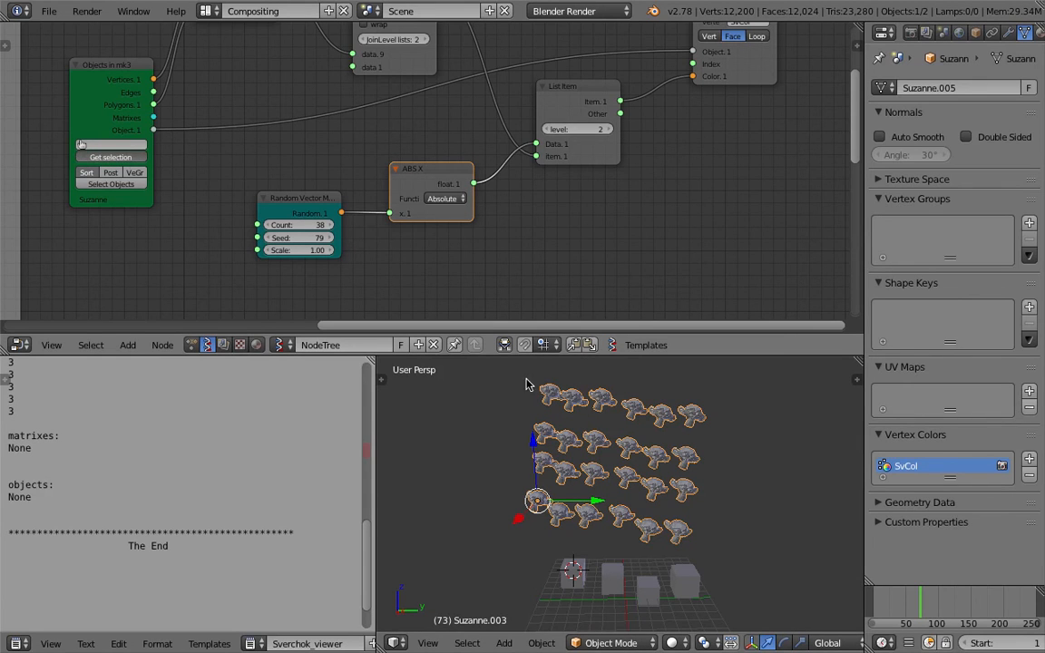
# Switch the joined heads to Vertex Paint mode and set the Random Vector count to 115 and seed to 120.
pyautogui.click(616, 642)
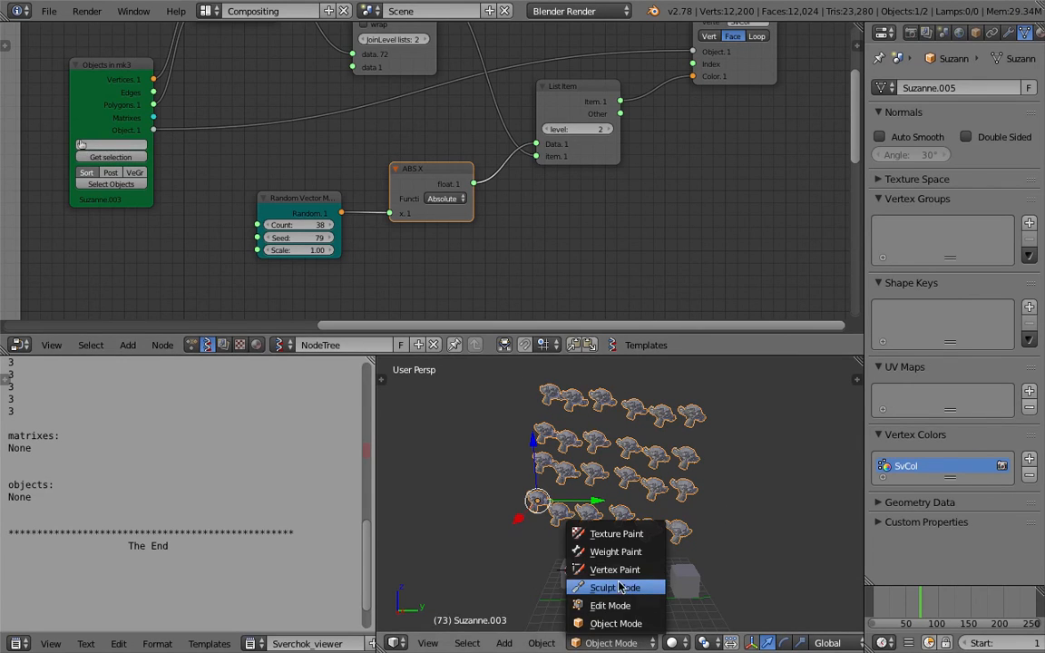
pyautogui.click(623, 575)
pyautogui.scroll(1, 655, 490)
pyautogui.keyDown('shift'); pyautogui.moveTo(650, 481); pyautogui.dragTo(651, 503, button='middle'); pyautogui.keyUp('shift')
pyautogui.moveTo(298, 226); pyautogui.dragTo(360, 226)
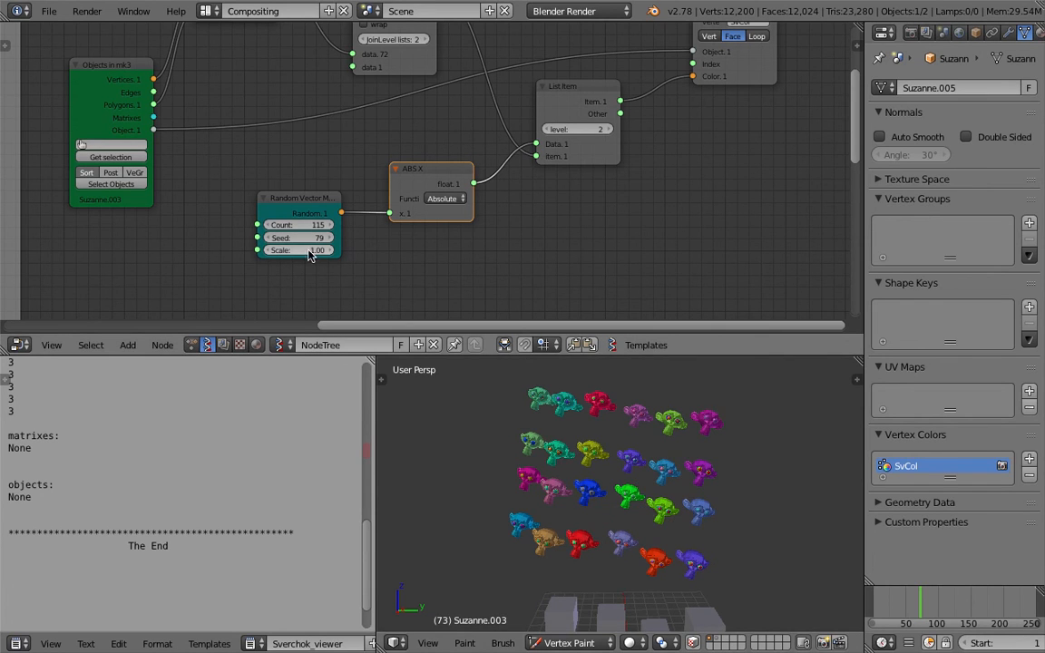
pyautogui.moveTo(298, 238); pyautogui.dragTo(334, 237)
pyautogui.keyDown('shift'); pyautogui.moveTo(572, 457); pyautogui.dragTo(533, 446, button='middle'); pyautogui.keyUp('shift')
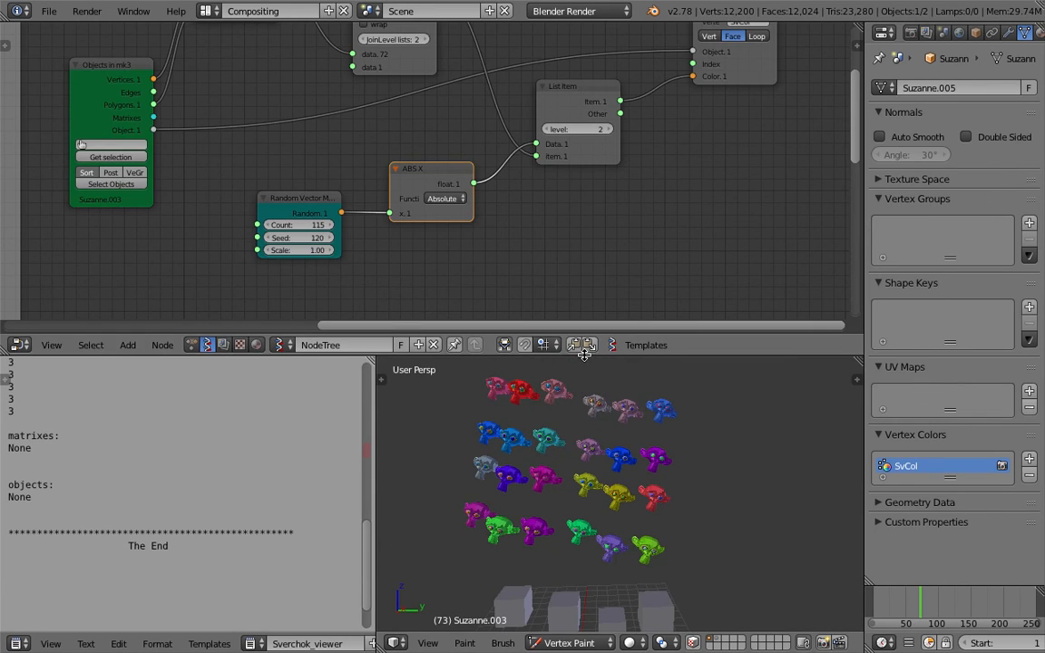
# Enlarge the 3D view upward over the node editor and sideways over the text editor.
pyautogui.moveTo(580, 357); pyautogui.dragTo(579, 229)
pyautogui.scroll(4, 570, 381)
pyautogui.moveTo(372, 234); pyautogui.dragTo(91, 243)
# Examine the vertex colors of the grid of Suzanne heads and their eyes up close.
pyautogui.scroll(-5, 537, 373)
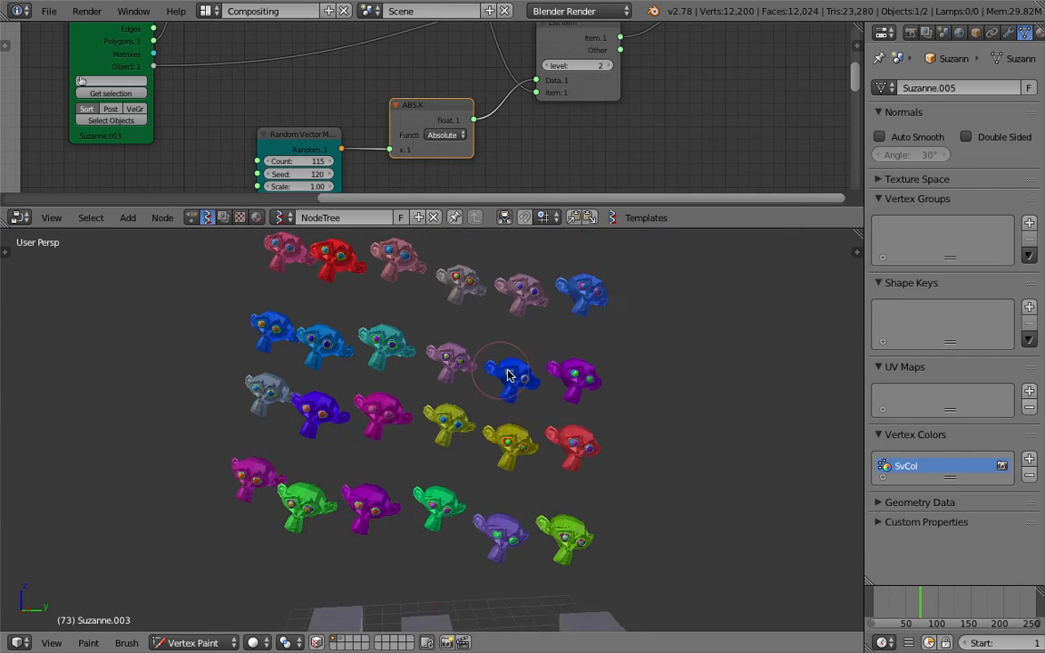
pyautogui.scroll(4, 539, 377)
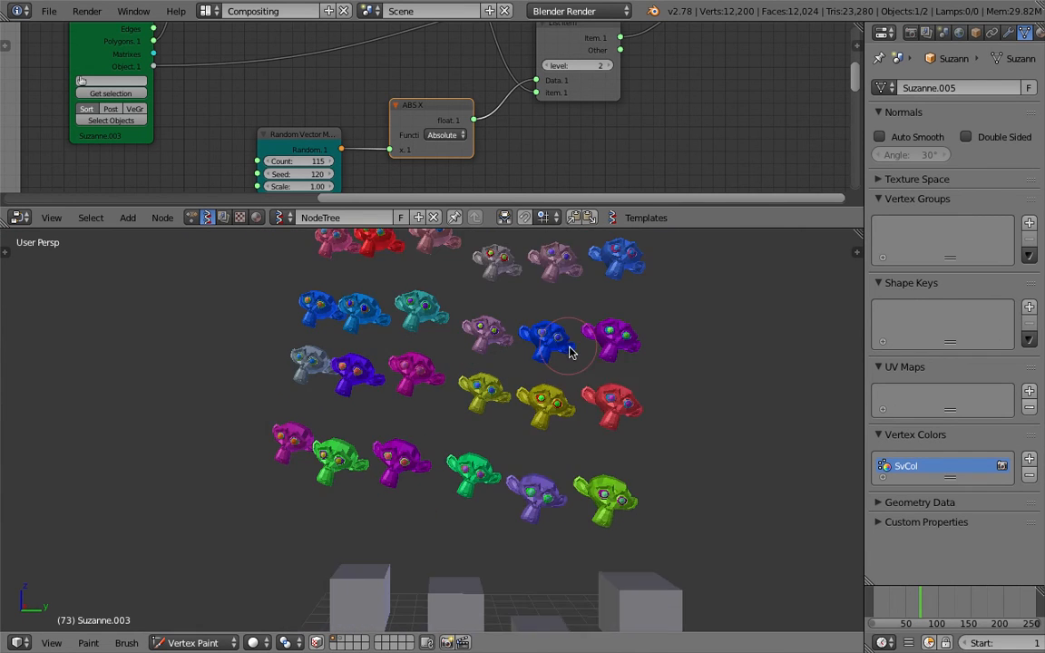
pyautogui.scroll(-4, 526, 435)
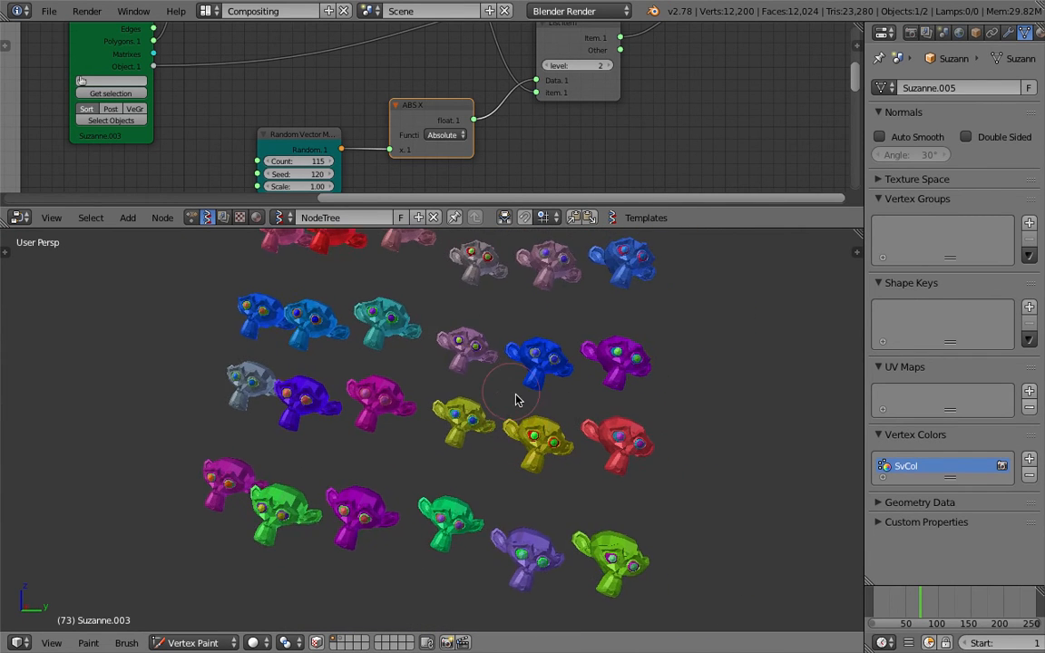
pyautogui.moveTo(531, 412); pyautogui.dragTo(517, 410, button='middle')
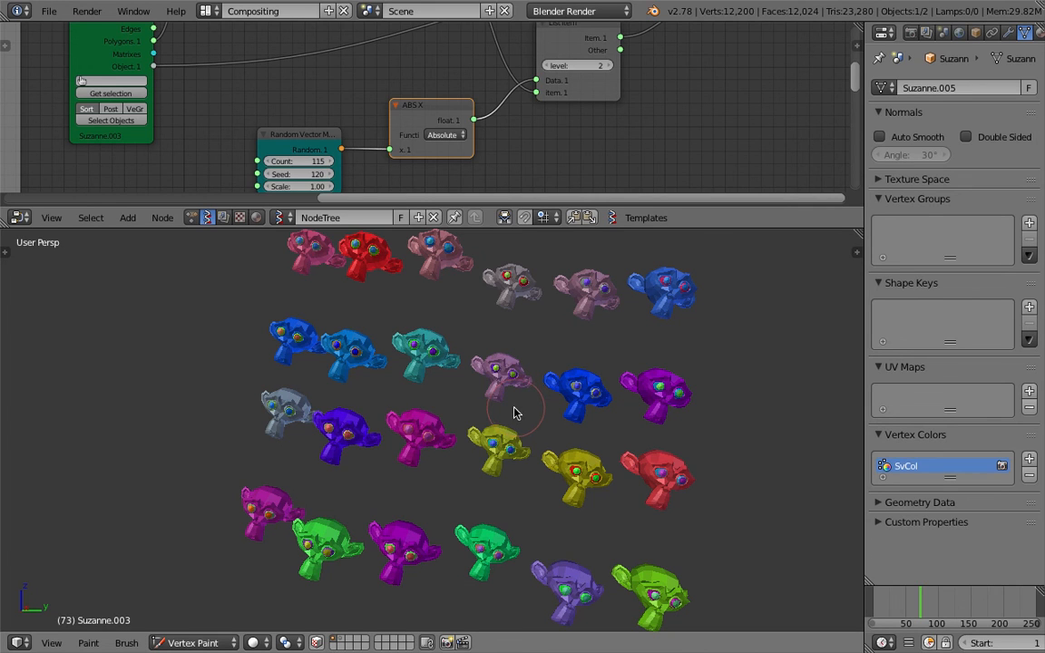
pyautogui.scroll(-1, 503, 405)
pyautogui.scroll(1, 485, 396)
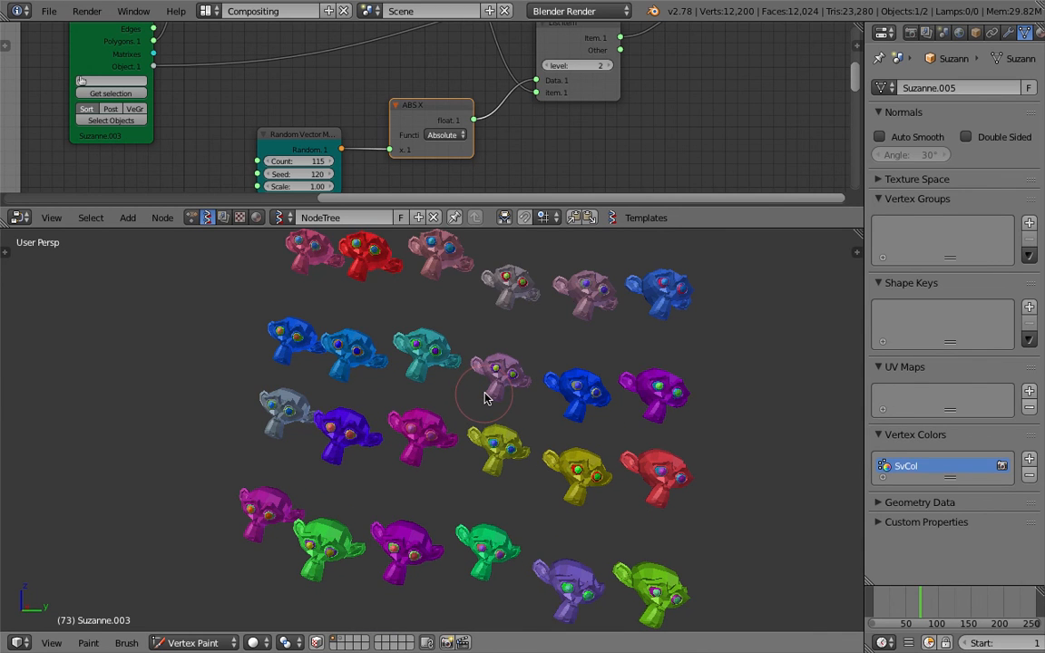
pyautogui.moveTo(476, 405)
pyautogui.mouseDown(button='middle')
pyautogui.moveTo(447, 403)
pyautogui.moveTo(461, 383)
pyautogui.moveTo(477, 408)
pyautogui.mouseUp(button='middle')
pyautogui.scroll(-1, 471, 397)
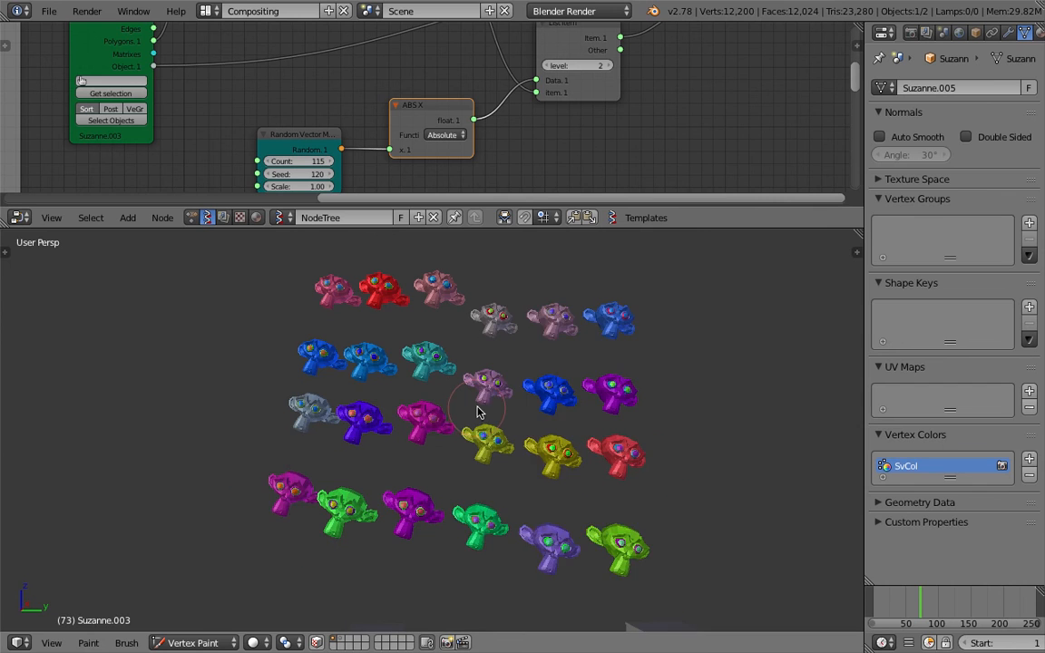
pyautogui.scroll(1, 478, 415)
# Open the user preferences and search the add-ons for "vinc" and "vie".
pyautogui.click(49, 11)
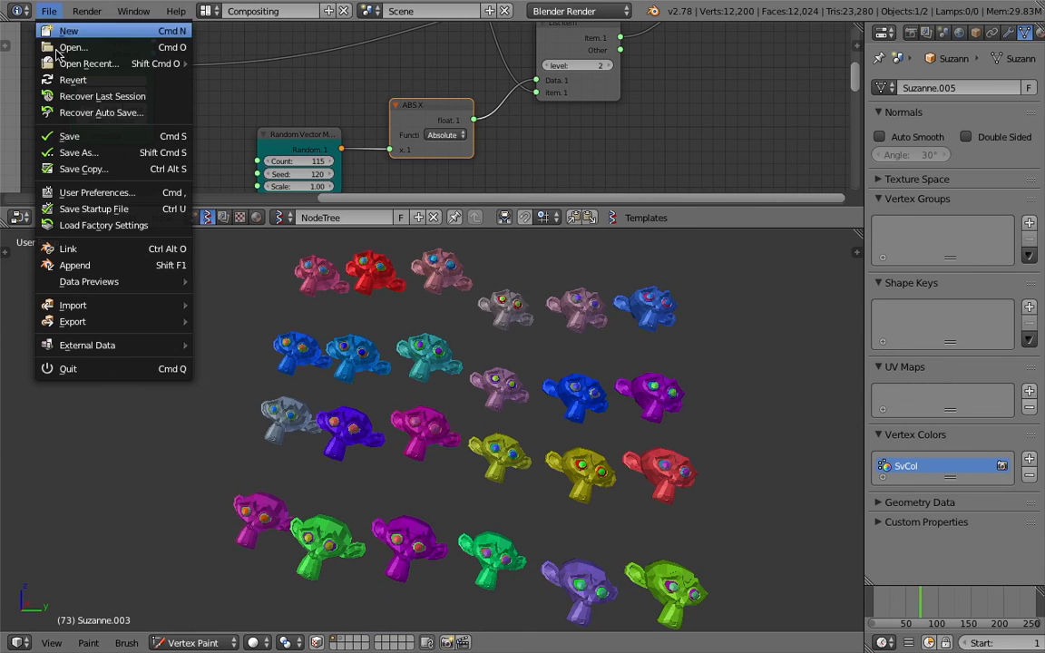
pyautogui.click(105, 191)
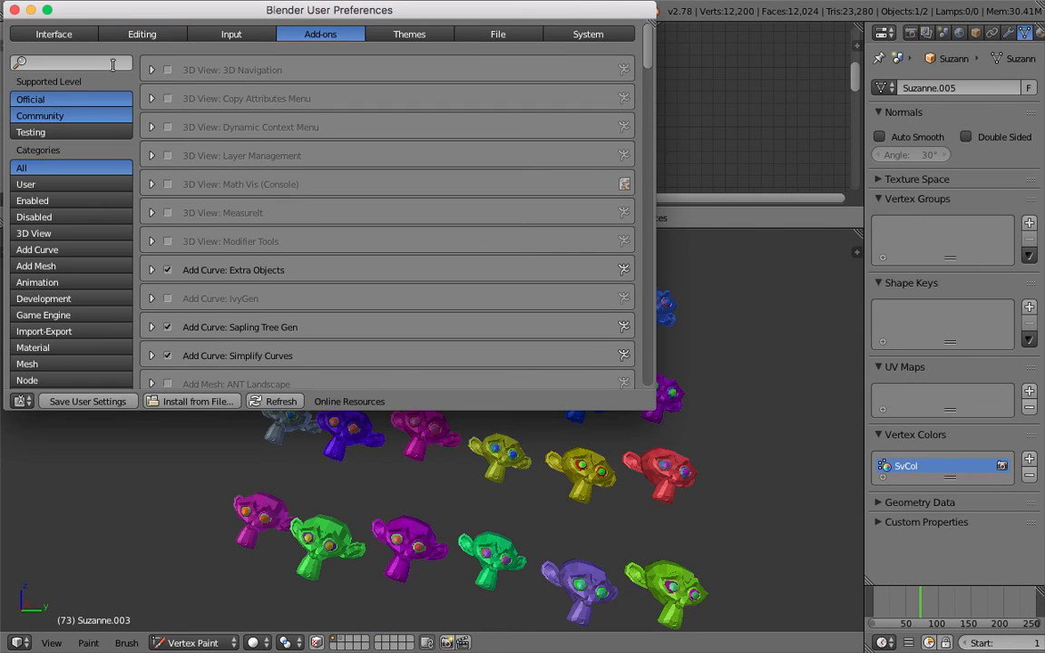
pyautogui.write('vinc')
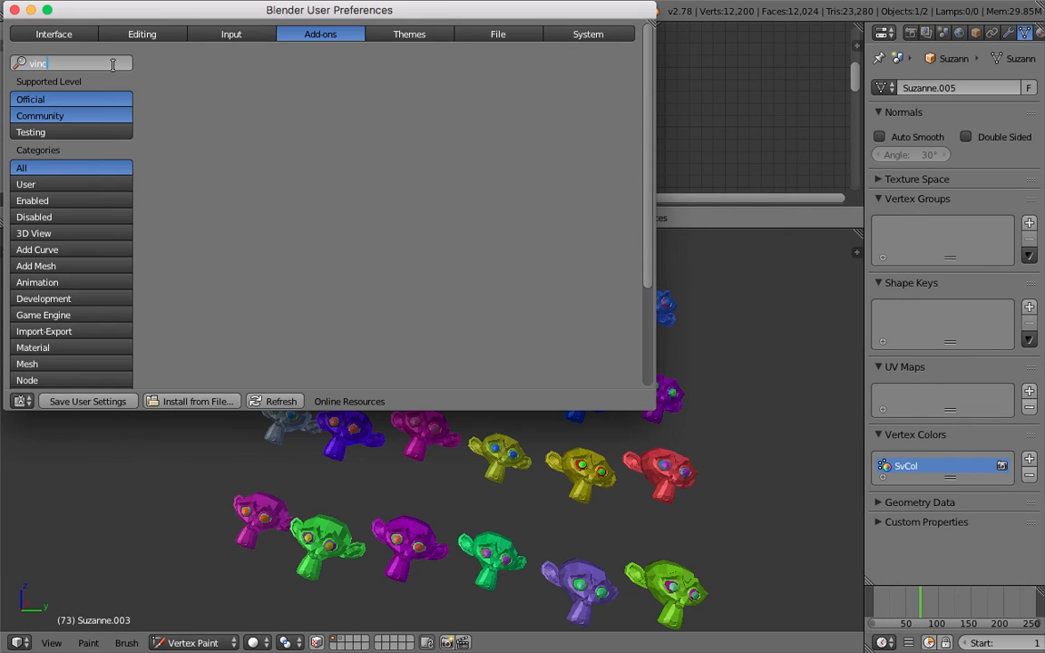
pyautogui.write('vie')
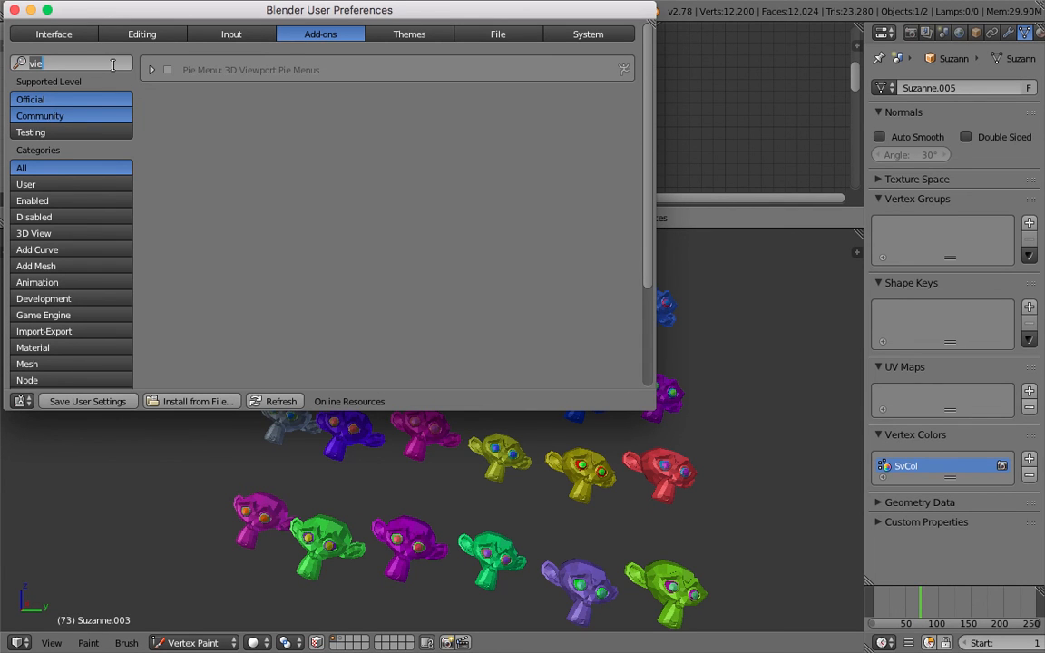
pyautogui.press('BackSpace')
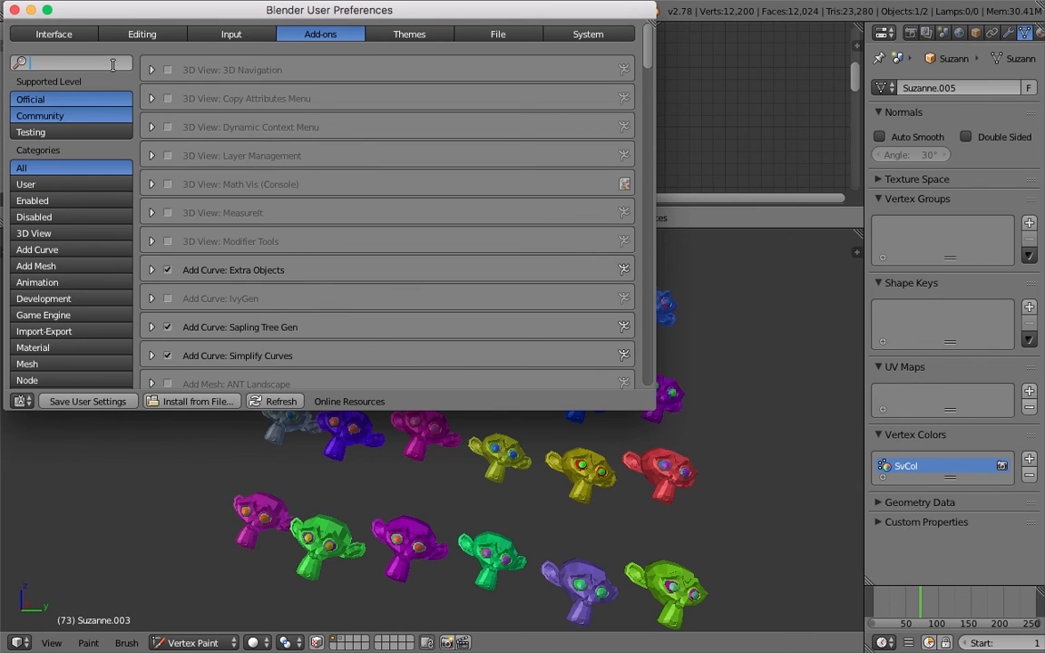
# Search the add-ons for "grow", "curve" and "add", clear the search and close the user preferences.
pyautogui.write('grow')
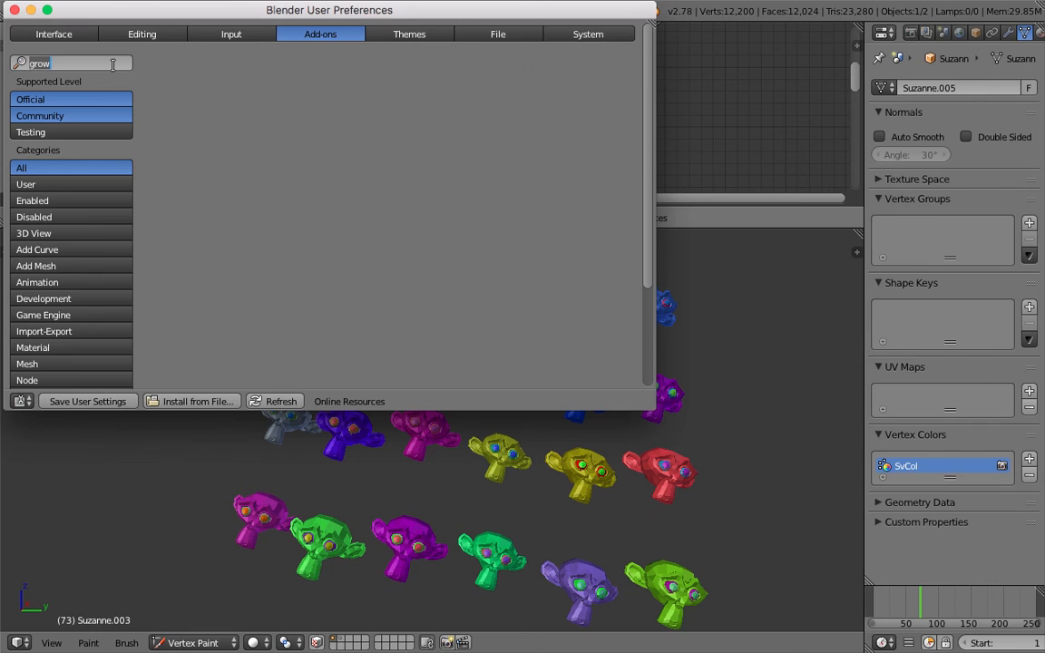
pyautogui.write('curve')
pyautogui.moveTo(57, 64); pyautogui.dragTo(0, 47)
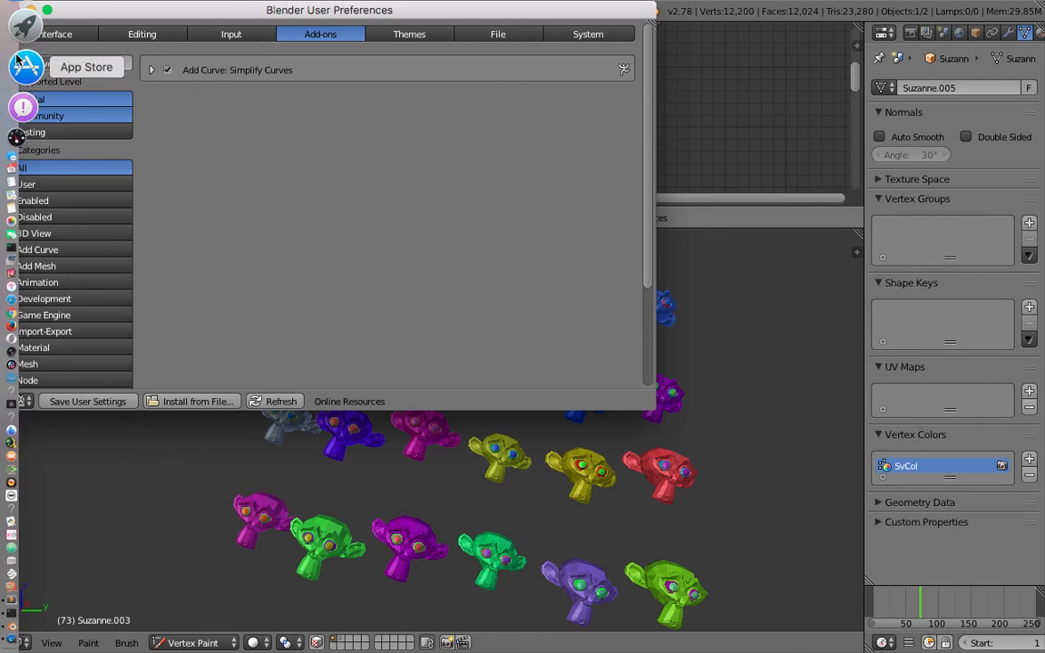
pyautogui.write('add')
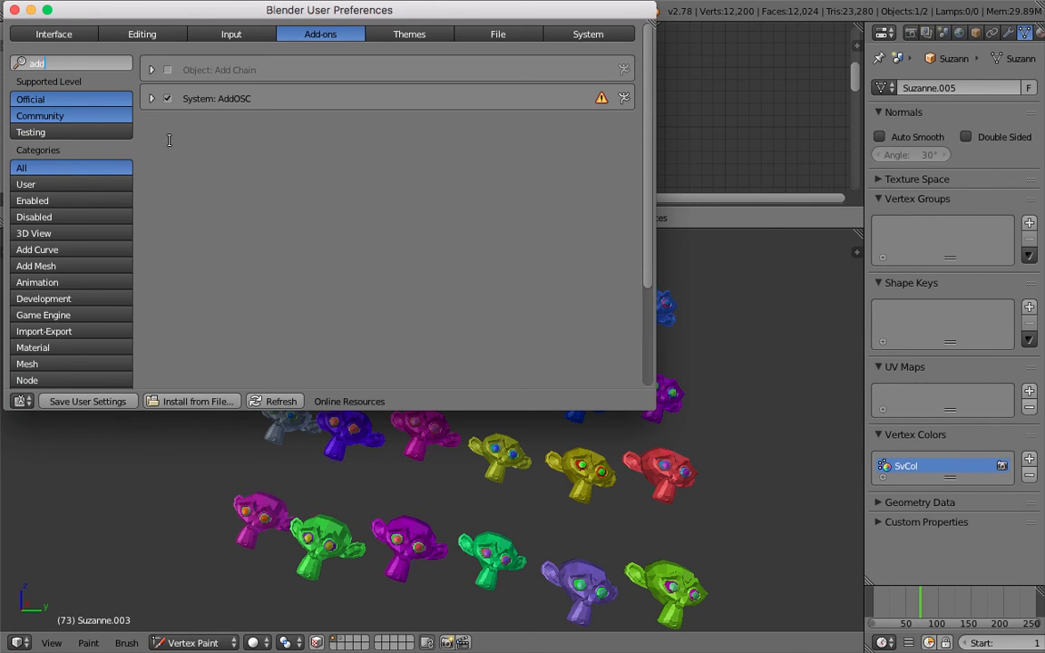
pyautogui.press('BackSpace')
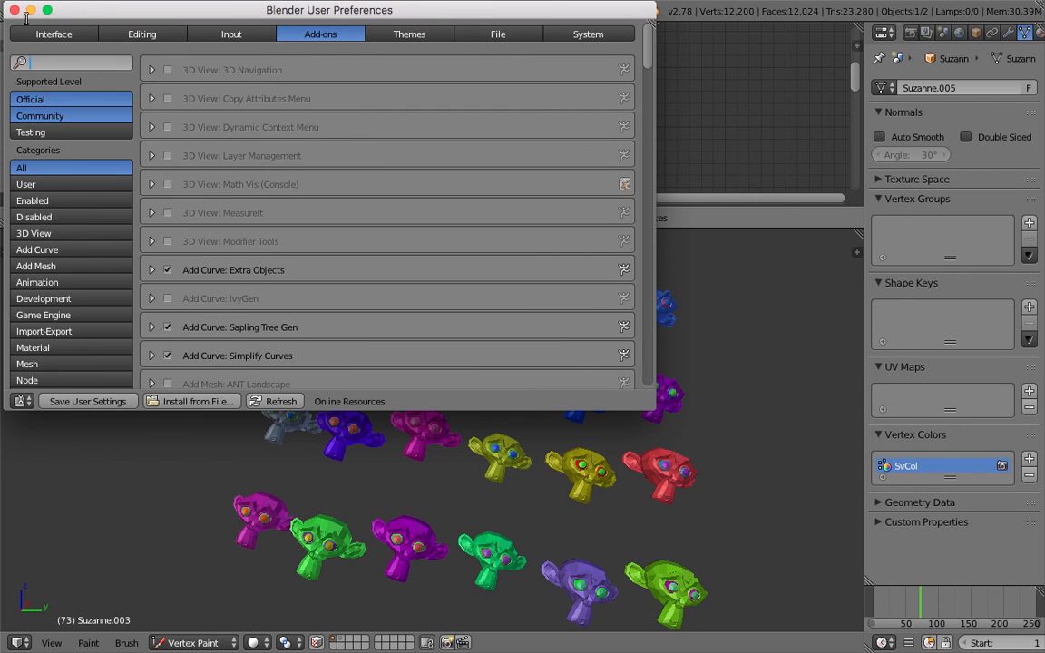
pyautogui.moveTo(104, 16); pyautogui.dragTo(248, 59)
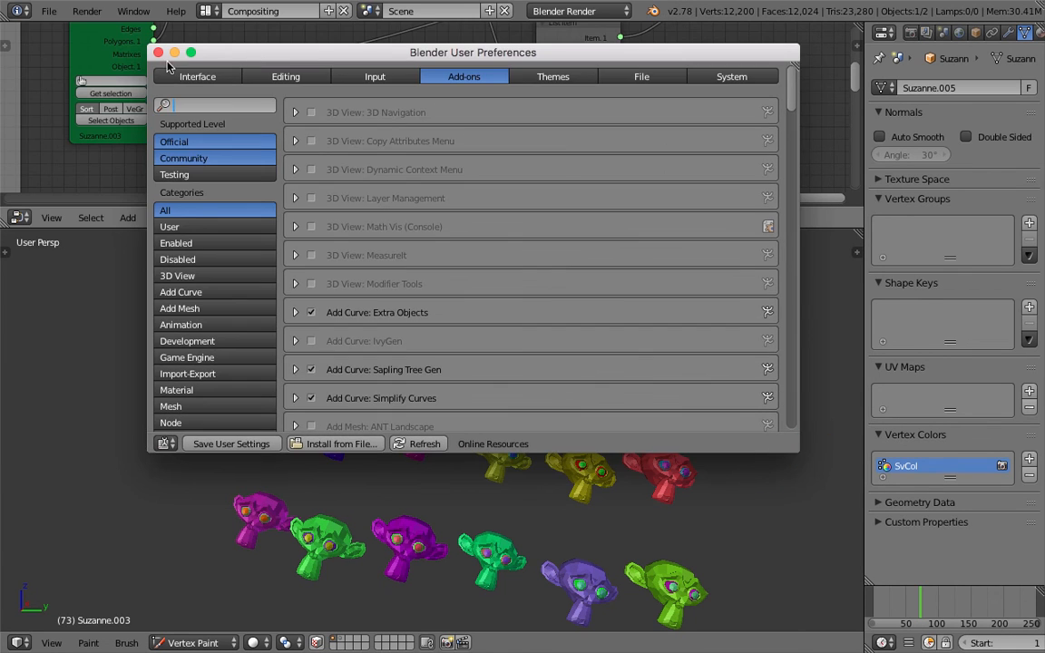
pyautogui.click(159, 54)
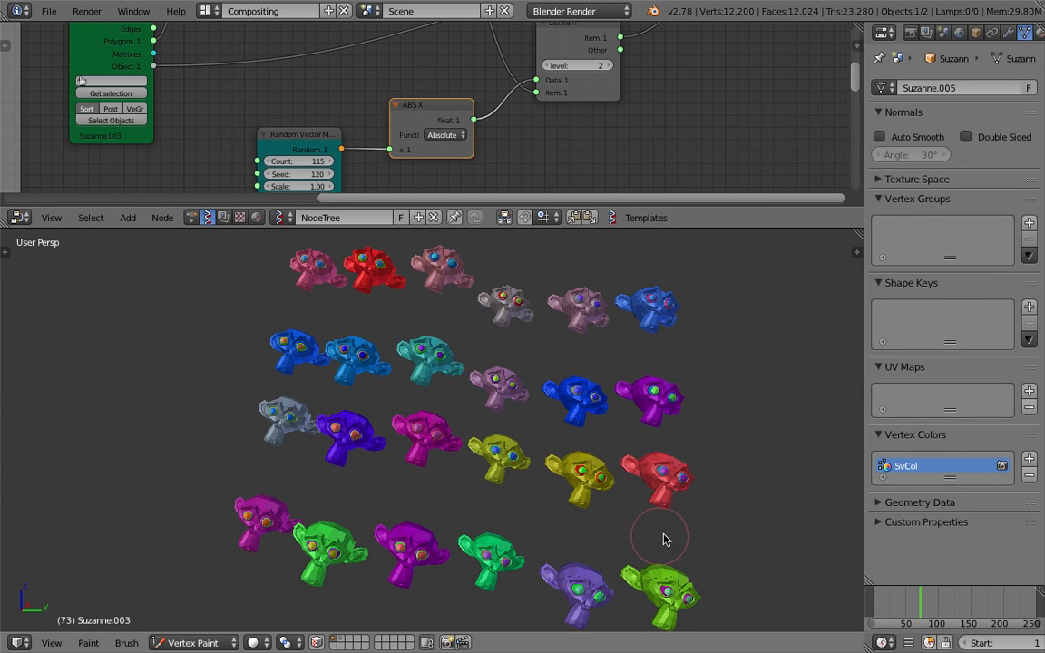
# Examine the random vertex colors across the whole grid of Suzanne heads from slightly different angles and distances.
pyautogui.scroll(-2, 695, 478)
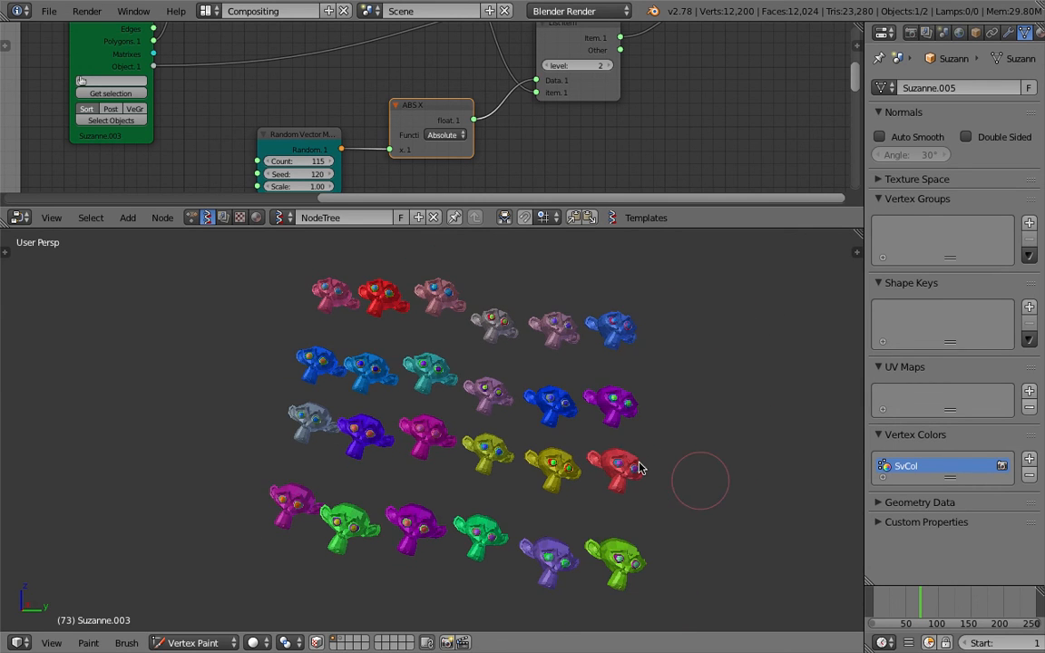
pyautogui.scroll(1, 630, 475)
pyautogui.moveTo(623, 467); pyautogui.dragTo(616, 470, button='middle')
pyautogui.scroll(-1, 616, 470)
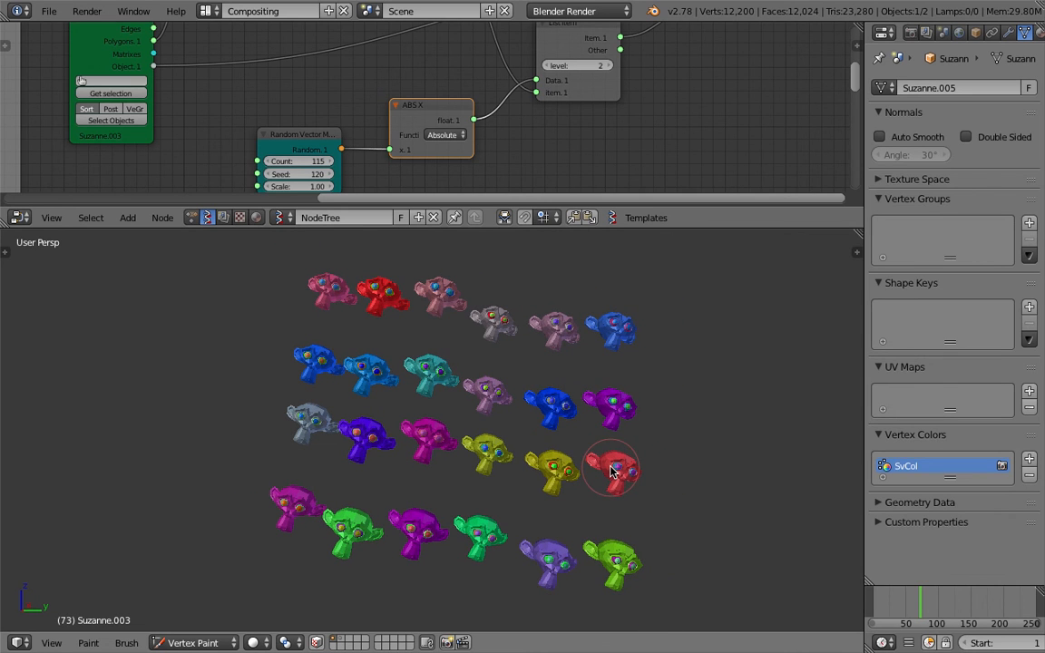
pyautogui.moveTo(419, 482)
pyautogui.mouseDown(button='middle')
pyautogui.moveTo(304, 453)
pyautogui.moveTo(425, 470)
pyautogui.mouseUp(button='middle')
pyautogui.scroll(1, 426, 473)
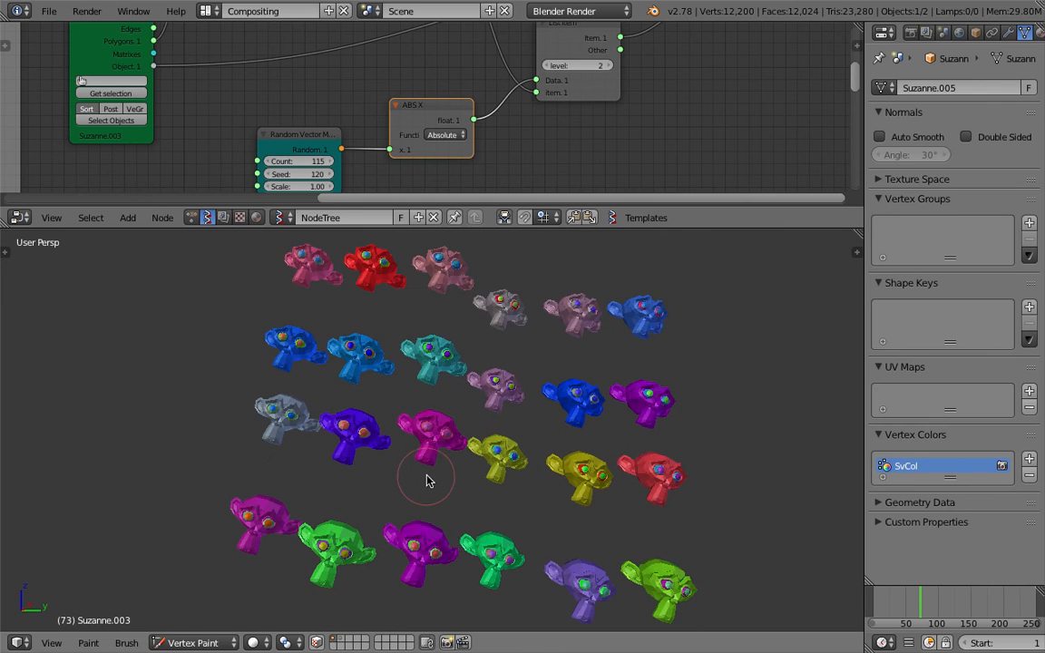
pyautogui.scroll(-1, 413, 481)
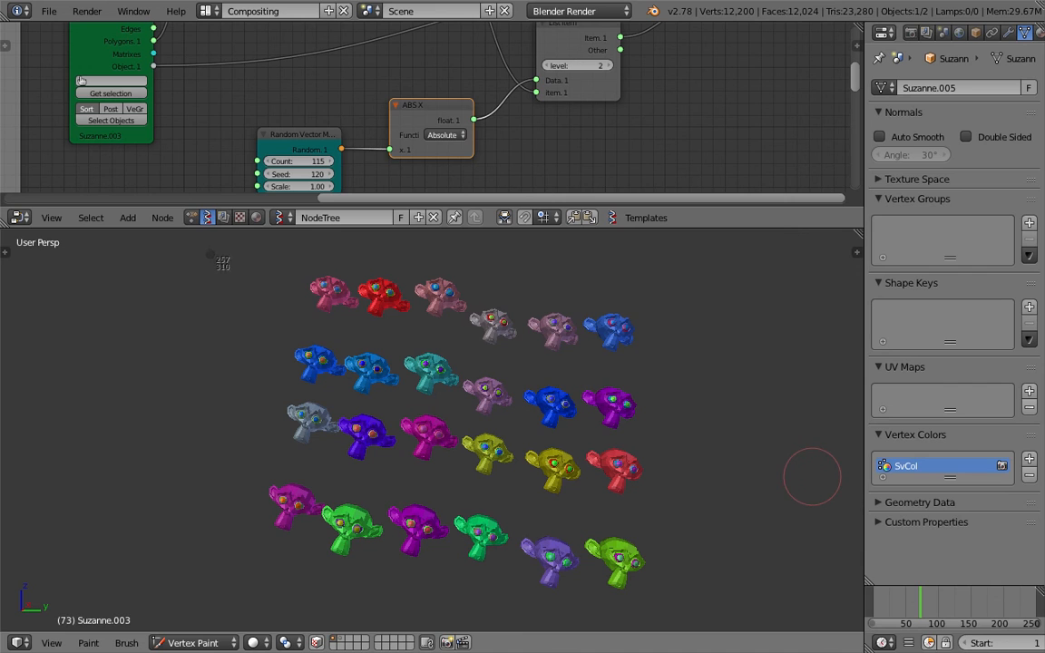
pyautogui.moveTo(172, 243); pyautogui.dragTo(672, 562)
pyautogui.scroll(-3, 603, 149)
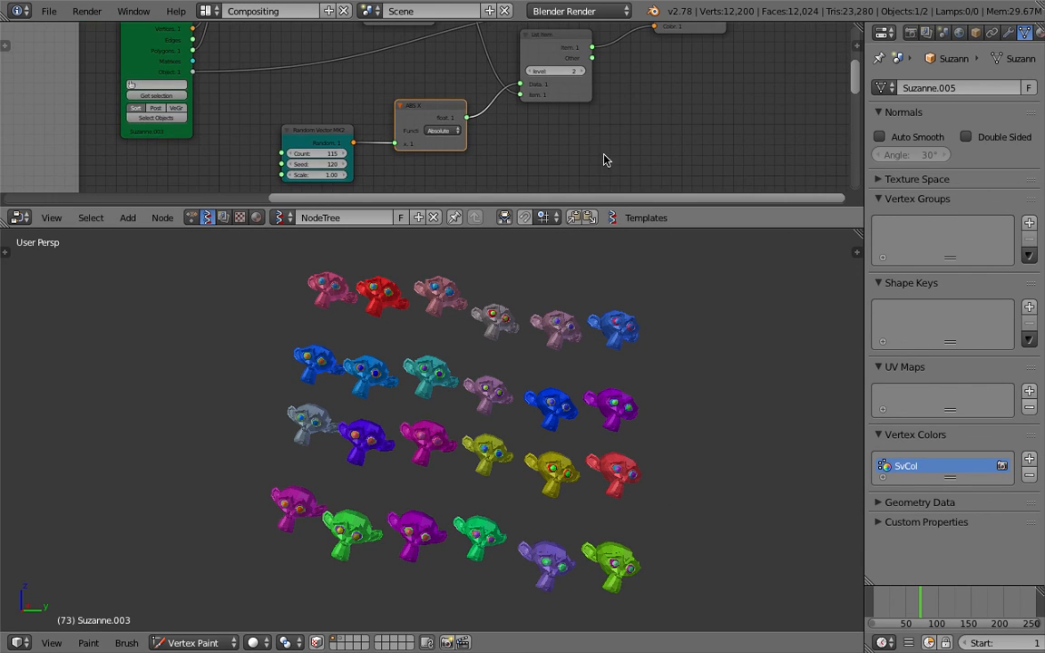
# Delete the Sverchok_viewer text frame beside the node setup.
pyautogui.scroll(-1, 617, 153)
pyautogui.moveTo(624, 140); pyautogui.dragTo(635, 165, button='middle')
pyautogui.scroll(-2, 644, 149)
pyautogui.moveTo(285, 91); pyautogui.dragTo(288, 137, button='middle')
pyautogui.click(212, 59)
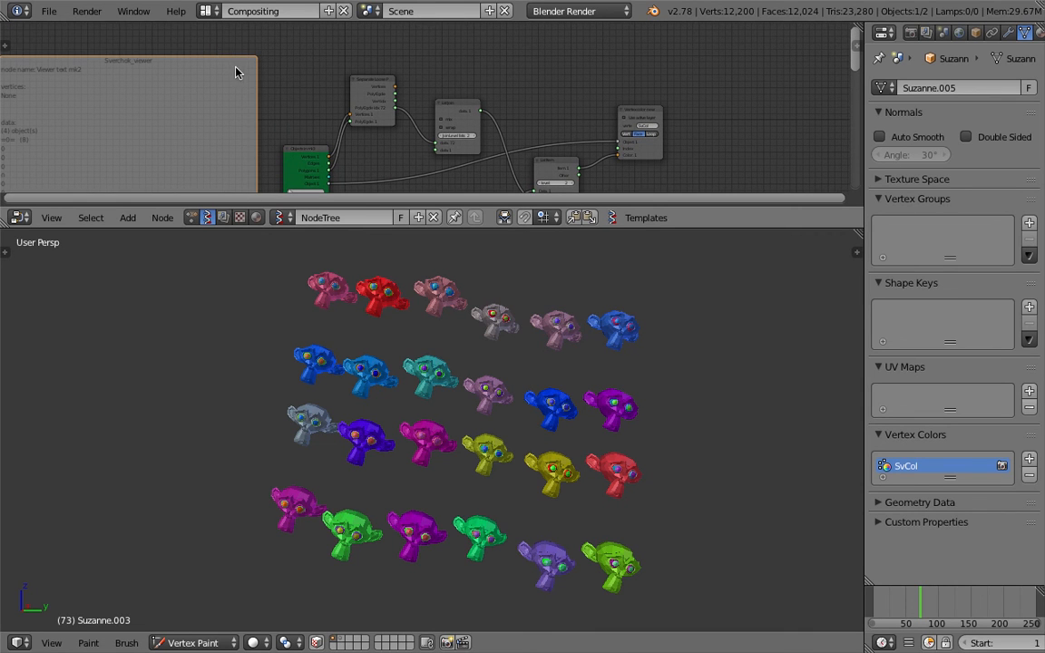
pyautogui.press('x')
pyautogui.moveTo(269, 63); pyautogui.dragTo(217, 44, button='middle')
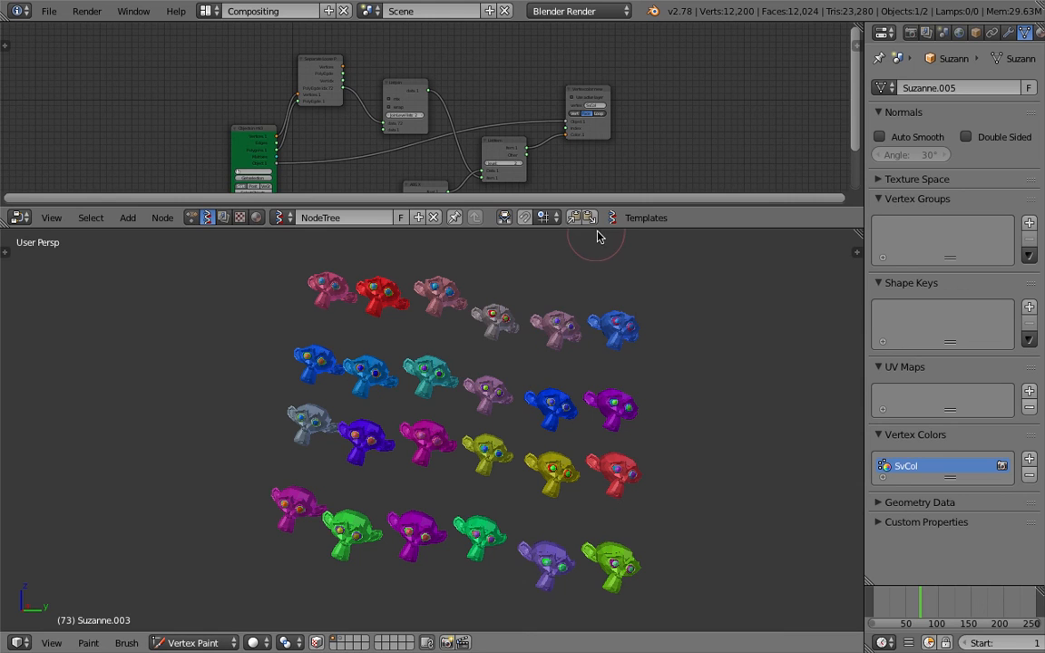
# Enlarge the node editor downward over the 3D view and set the viewport shading to Solid.
pyautogui.moveTo(598, 230); pyautogui.dragTo(599, 274)
pyautogui.click(253, 642)
pyautogui.click(283, 588)
pyautogui.moveTo(634, 443); pyautogui.dragTo(662, 415, button='middle')
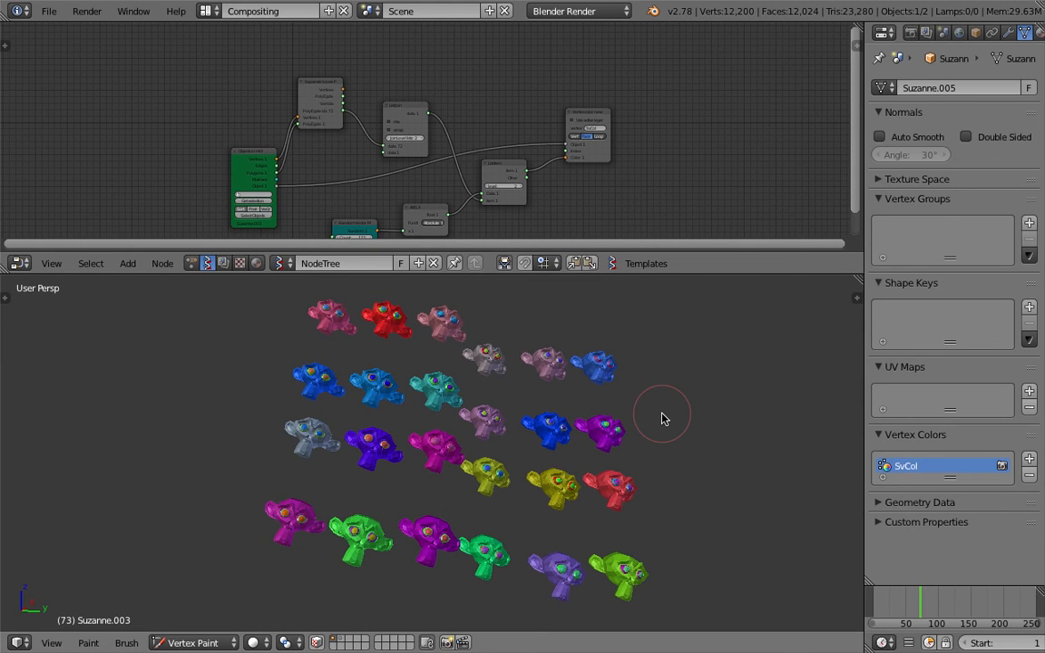